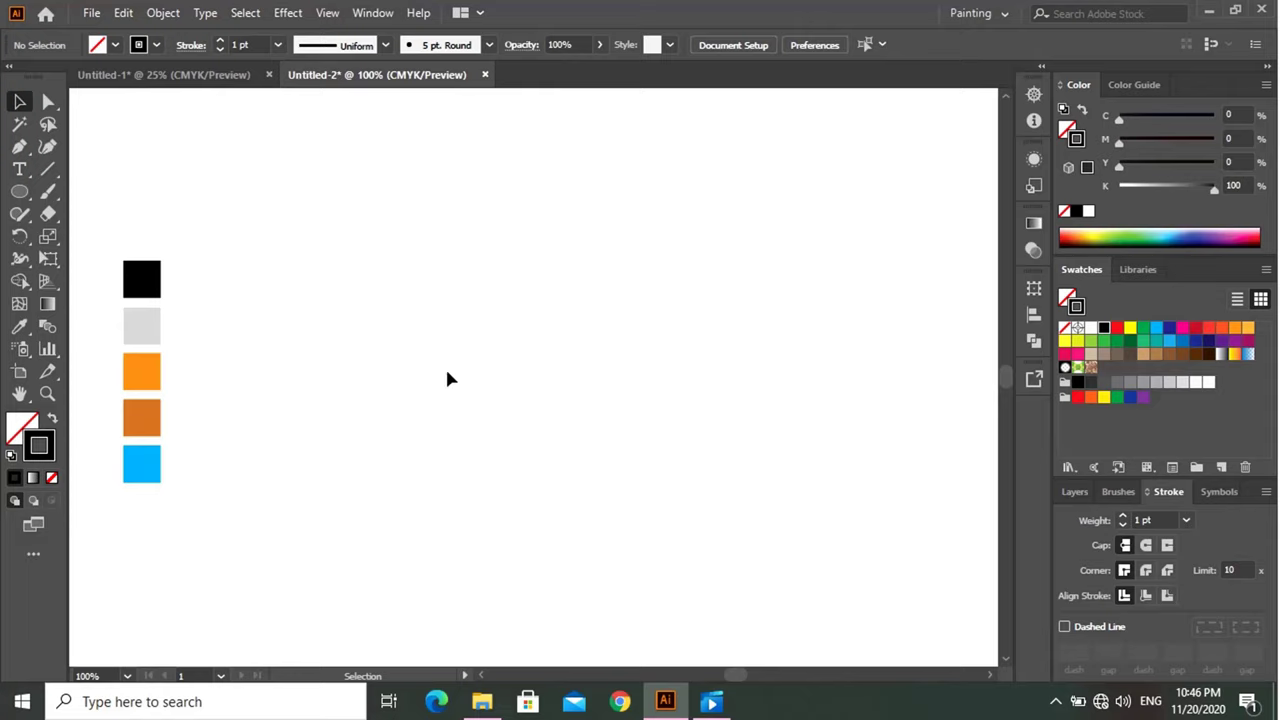
Draw an outlined, unfilled circle about 2.48 in wide near the artboard centre with the Ellipse Tool.
left_click(19, 191)
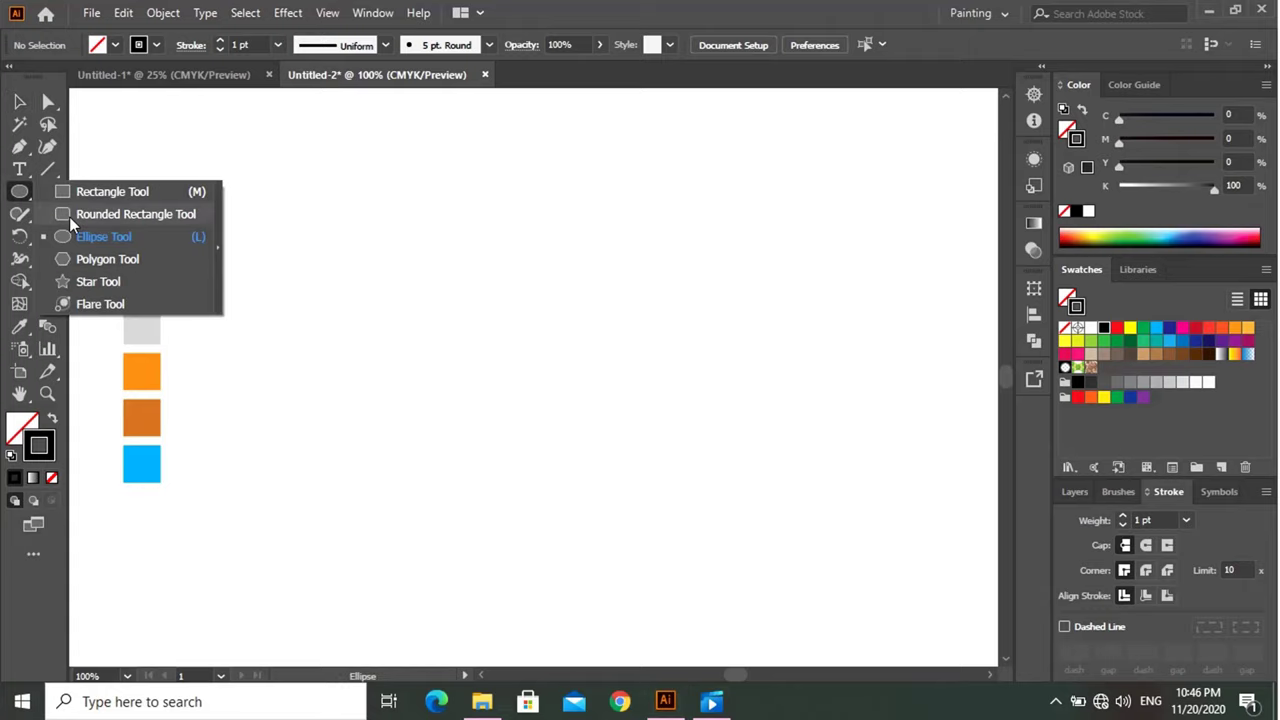
left_click(103, 236)
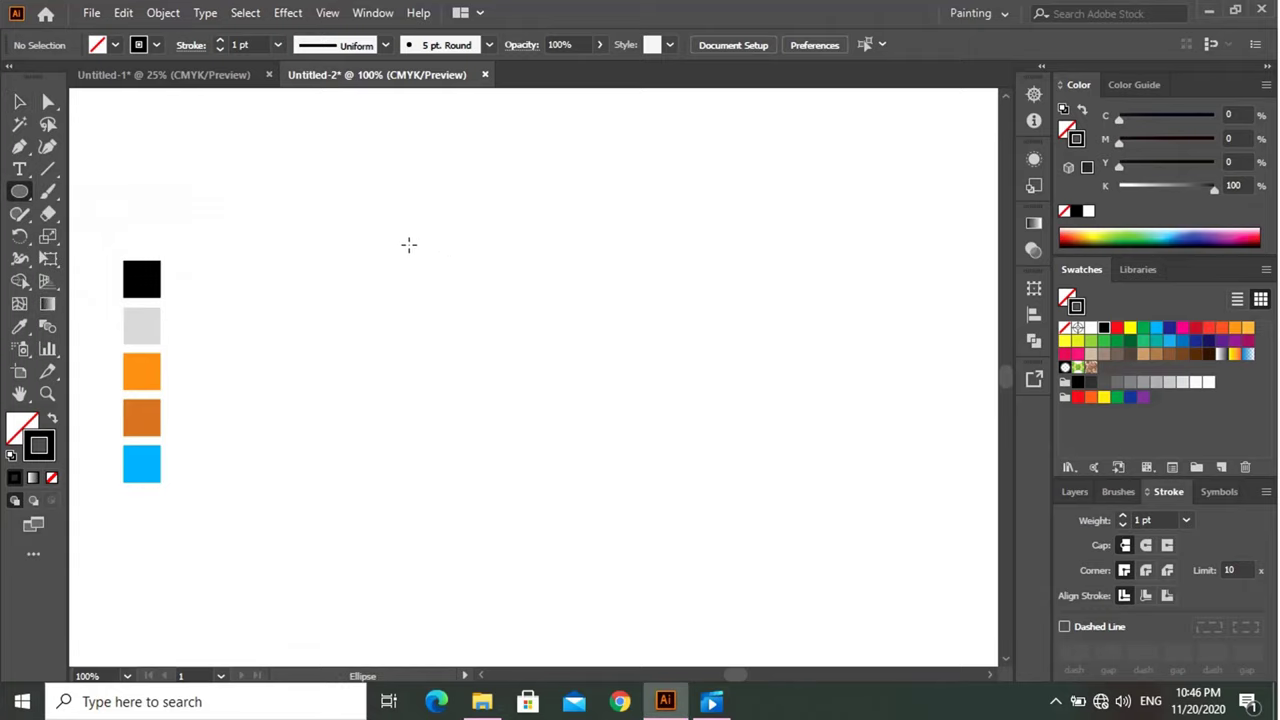
left_click_drag(404, 231, 558, 462)
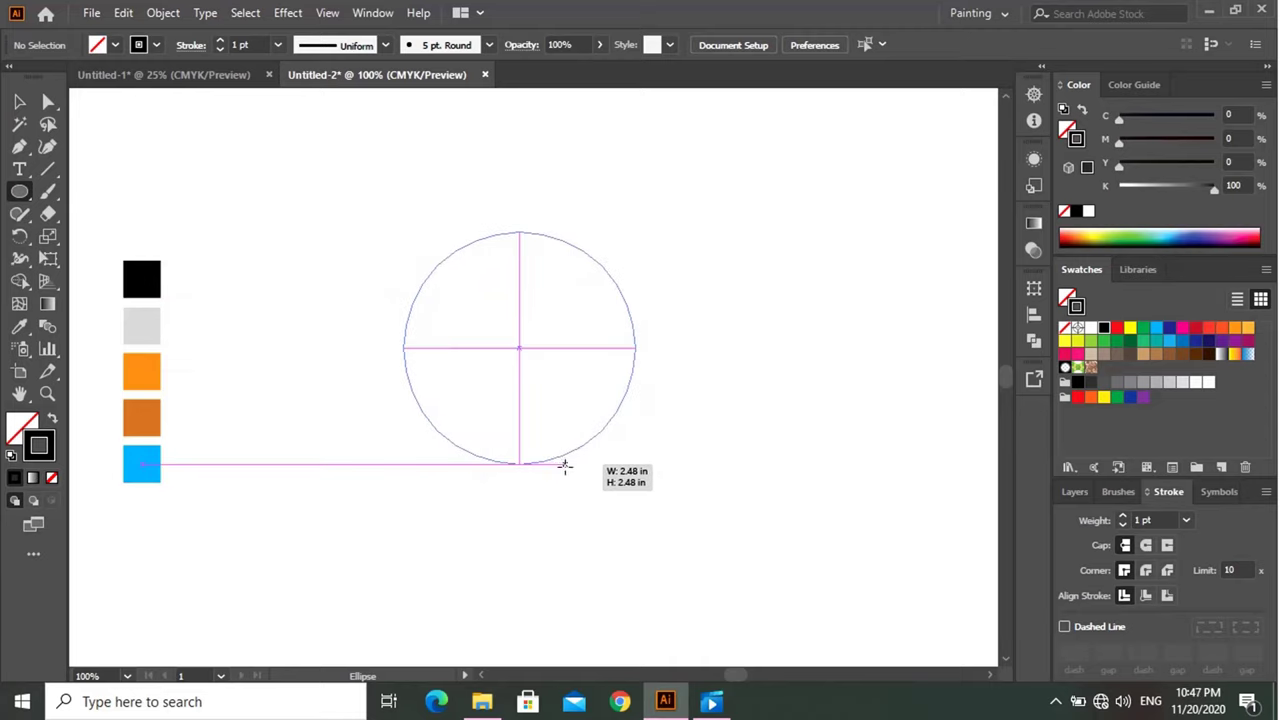
left_click_drag(558, 462, 566, 469)
Copy the circle to the upper right and shift the original slightly down and left.
key("v")
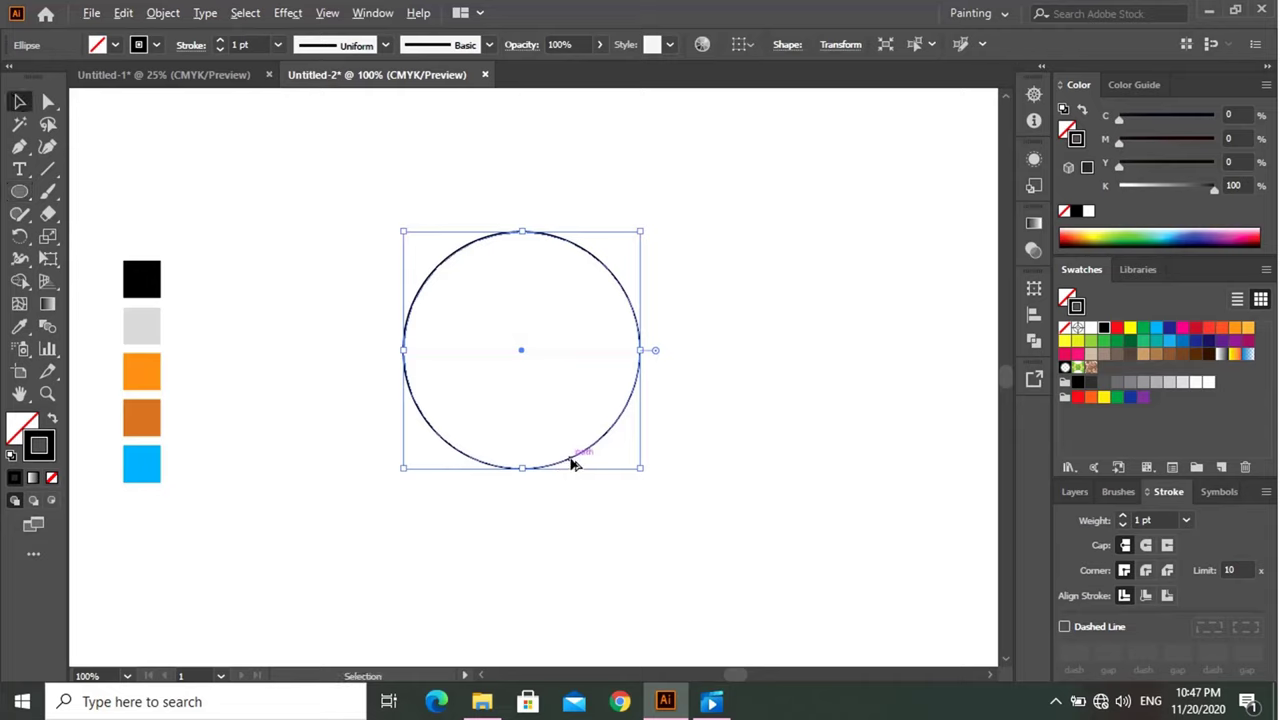
left_click_drag(574, 463, 874, 342)
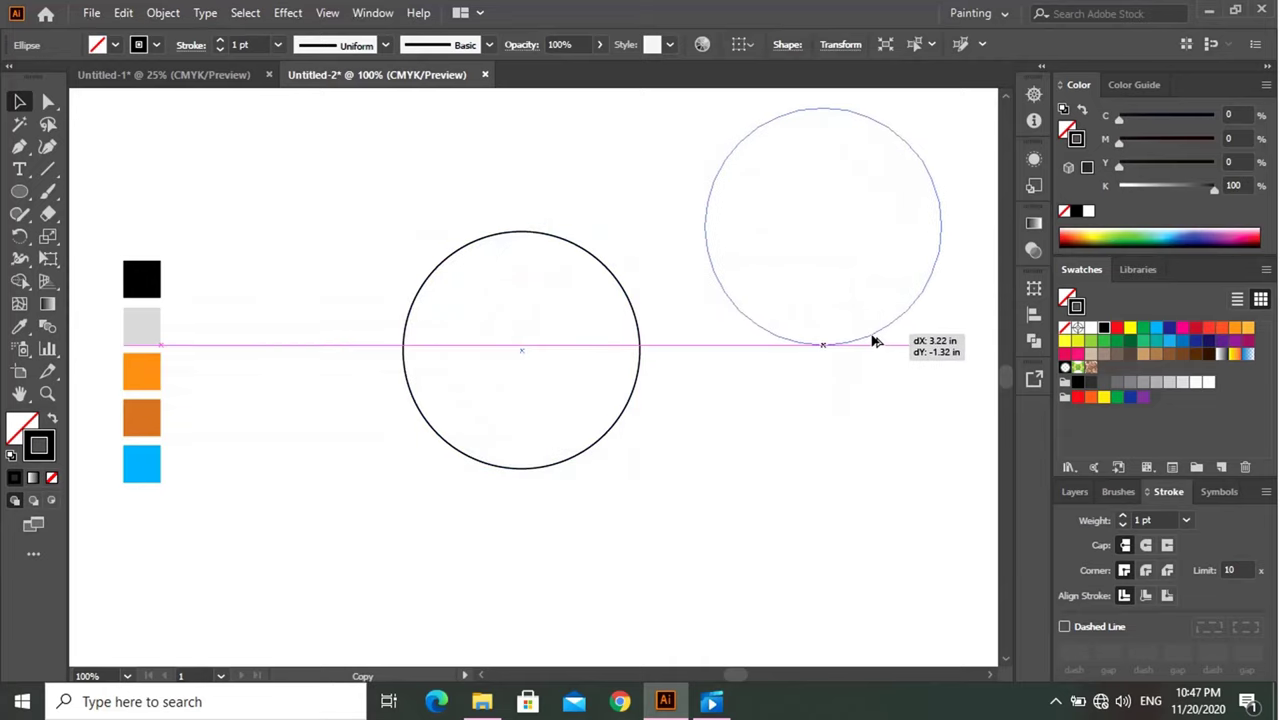
left_click_drag(874, 342, 874, 342)
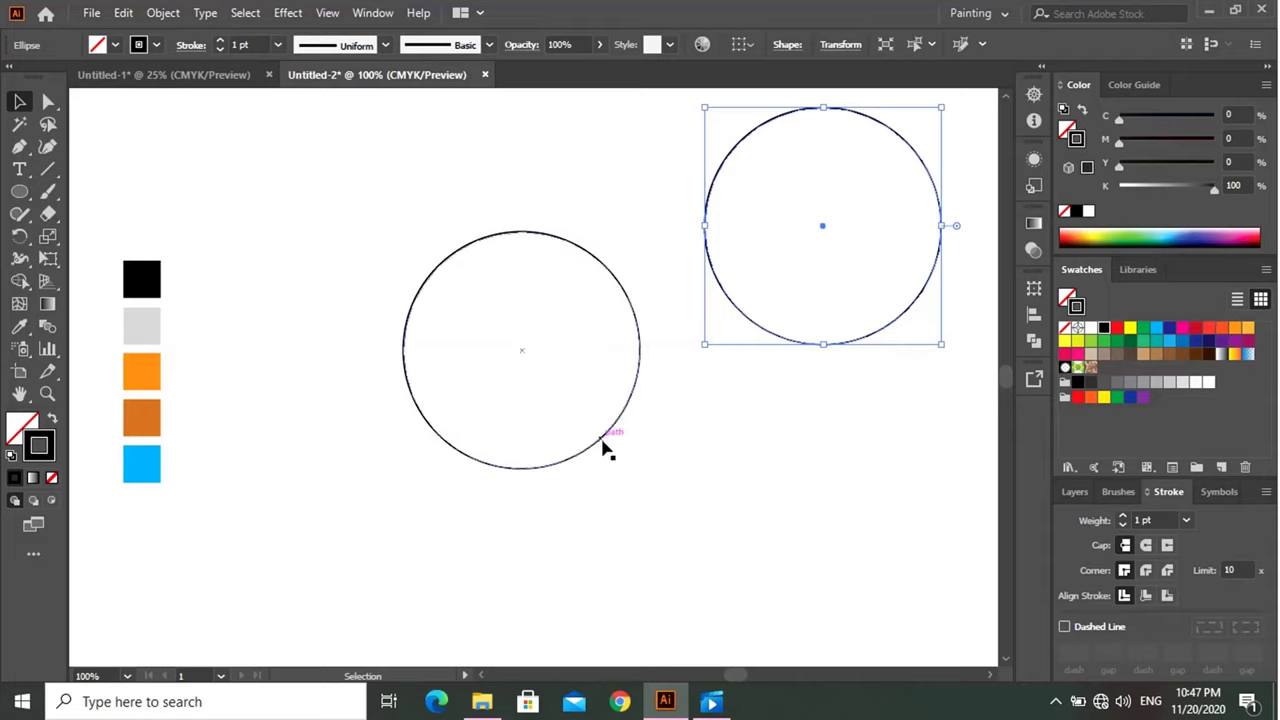
left_click_drag(605, 441, 550, 468)
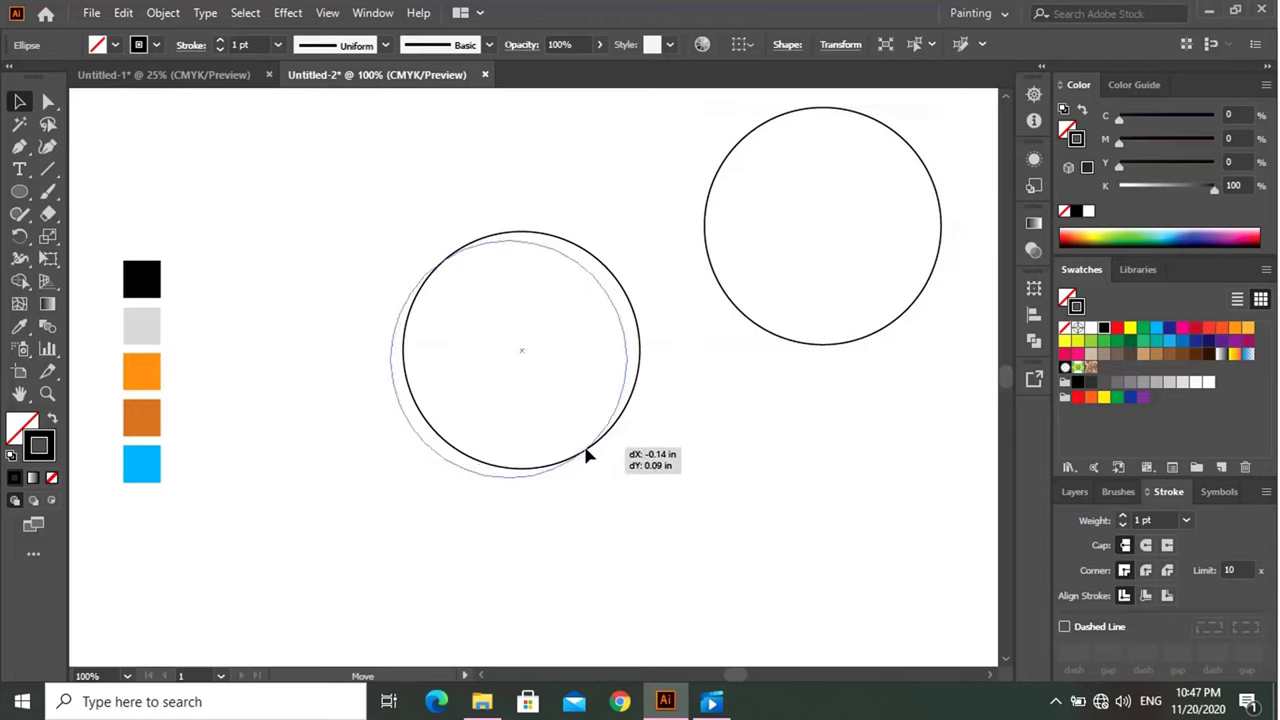
Fill the left circle with solid red.
left_click(1117, 328)
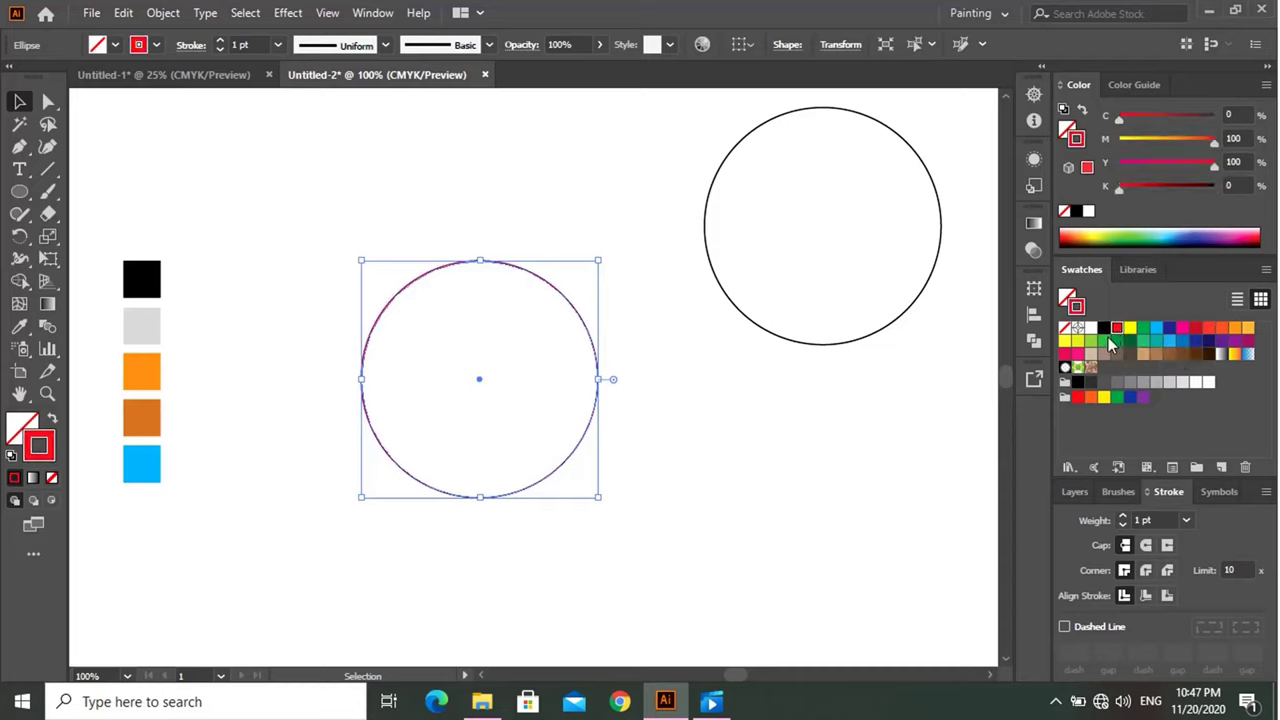
left_click(52, 419)
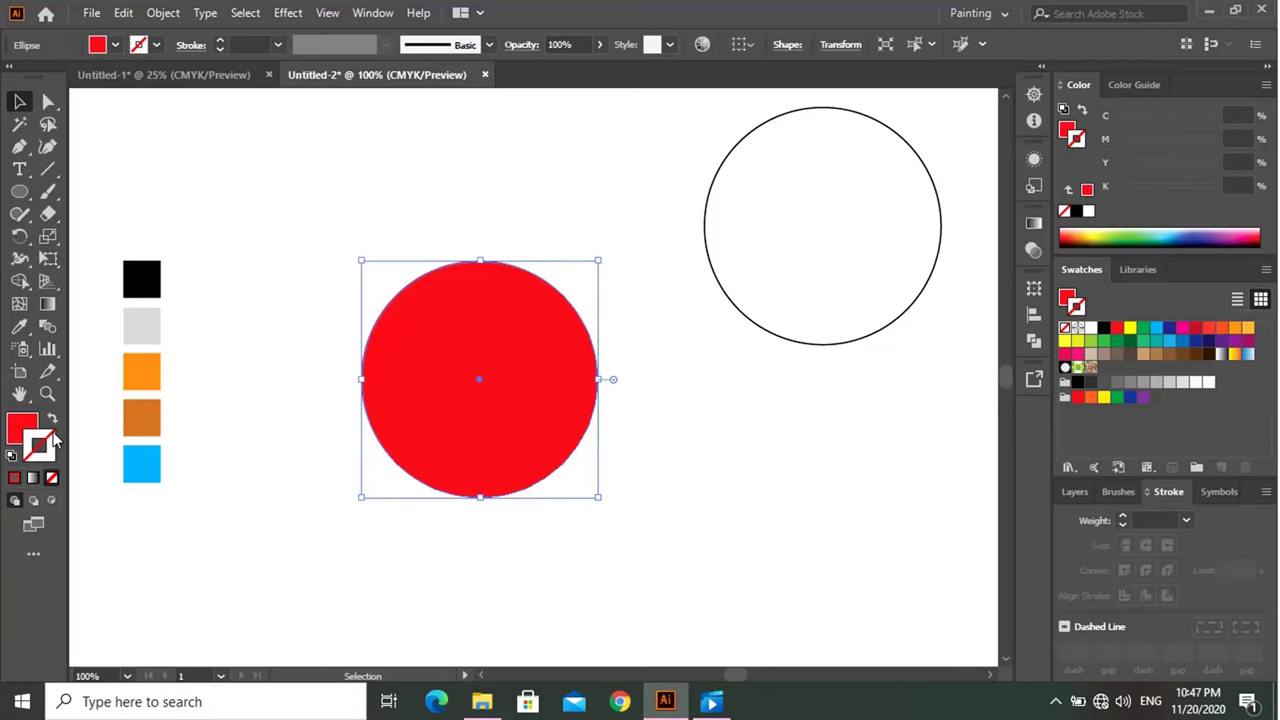
left_click(424, 545)
left_click(483, 448)
Duplicate the red circle to its lower right and make the copy solid black.
left_click_drag(483, 448, 745, 572)
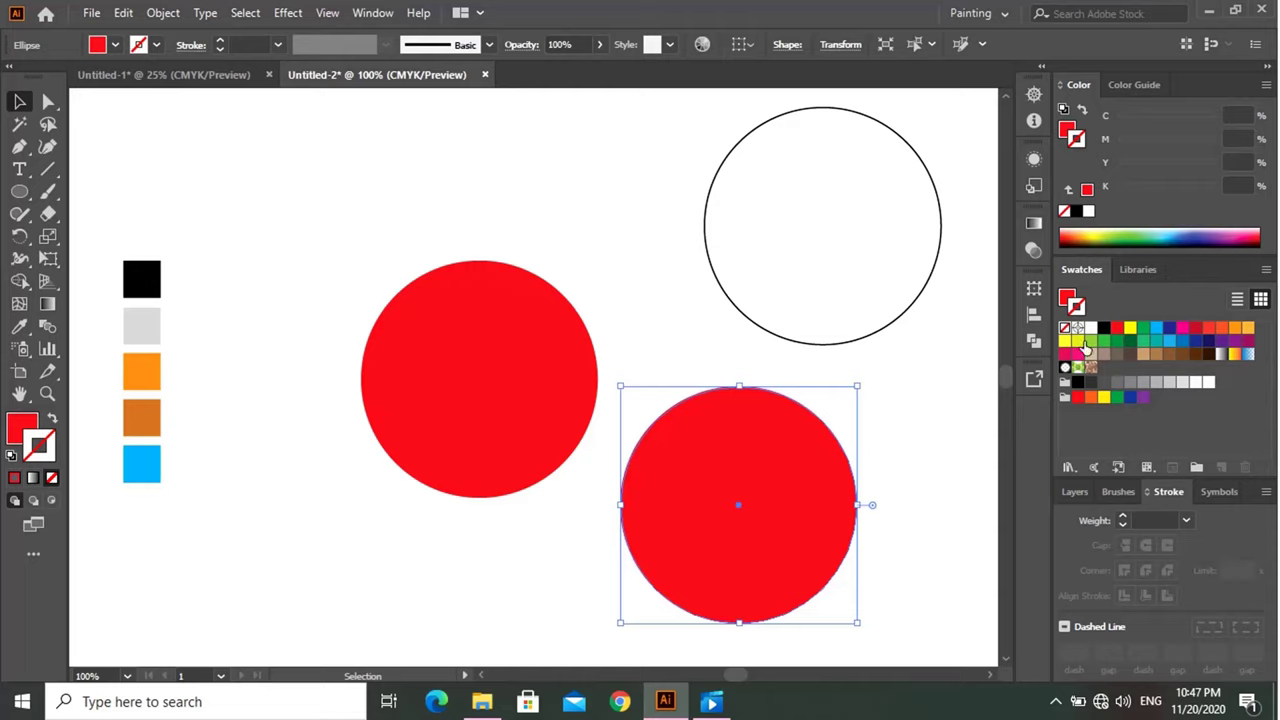
left_click(1103, 327)
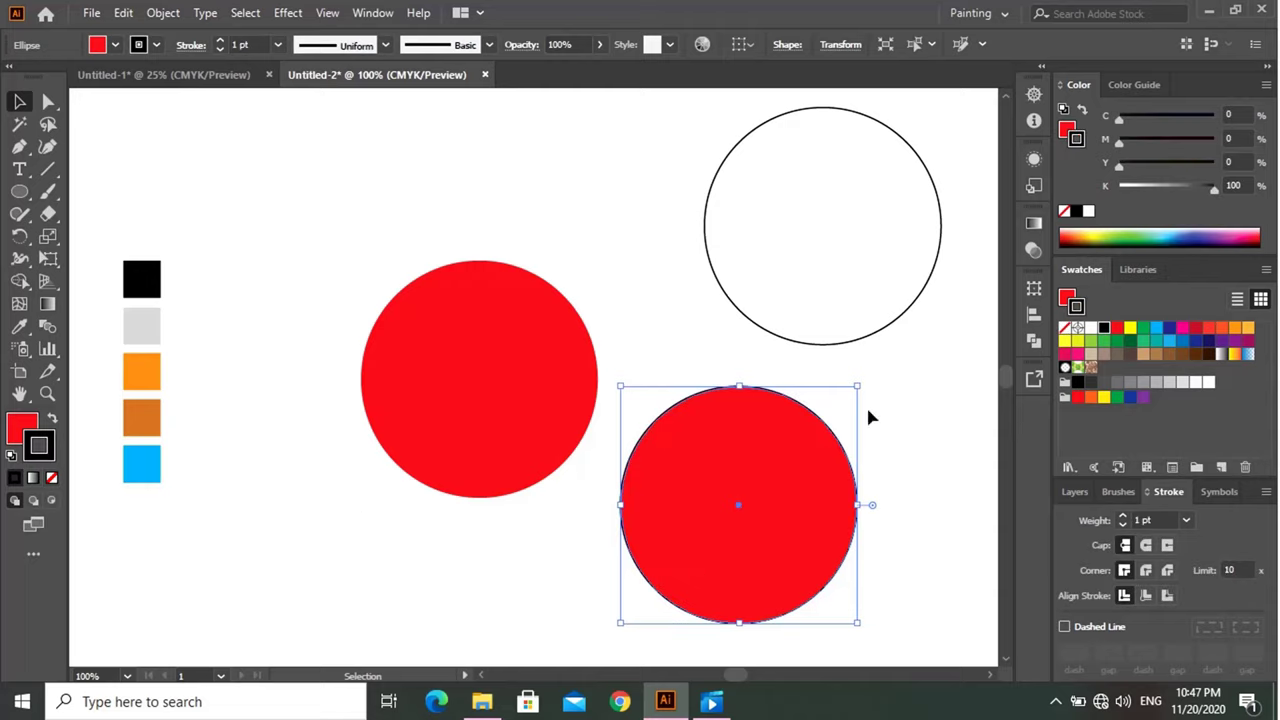
left_click(52, 419)
left_click(51, 477)
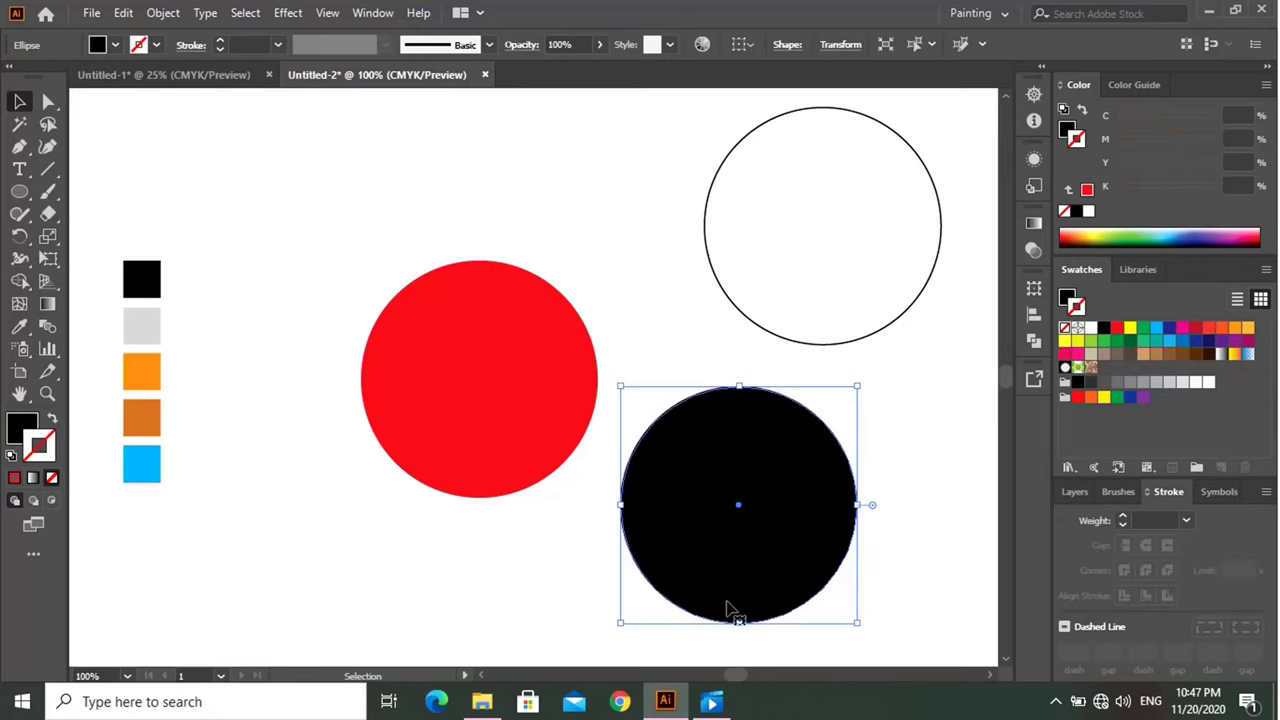
Shrink the black circle, overlap it on the red circle's lower right, and select both circles.
left_click_drag(856, 622, 826, 610)
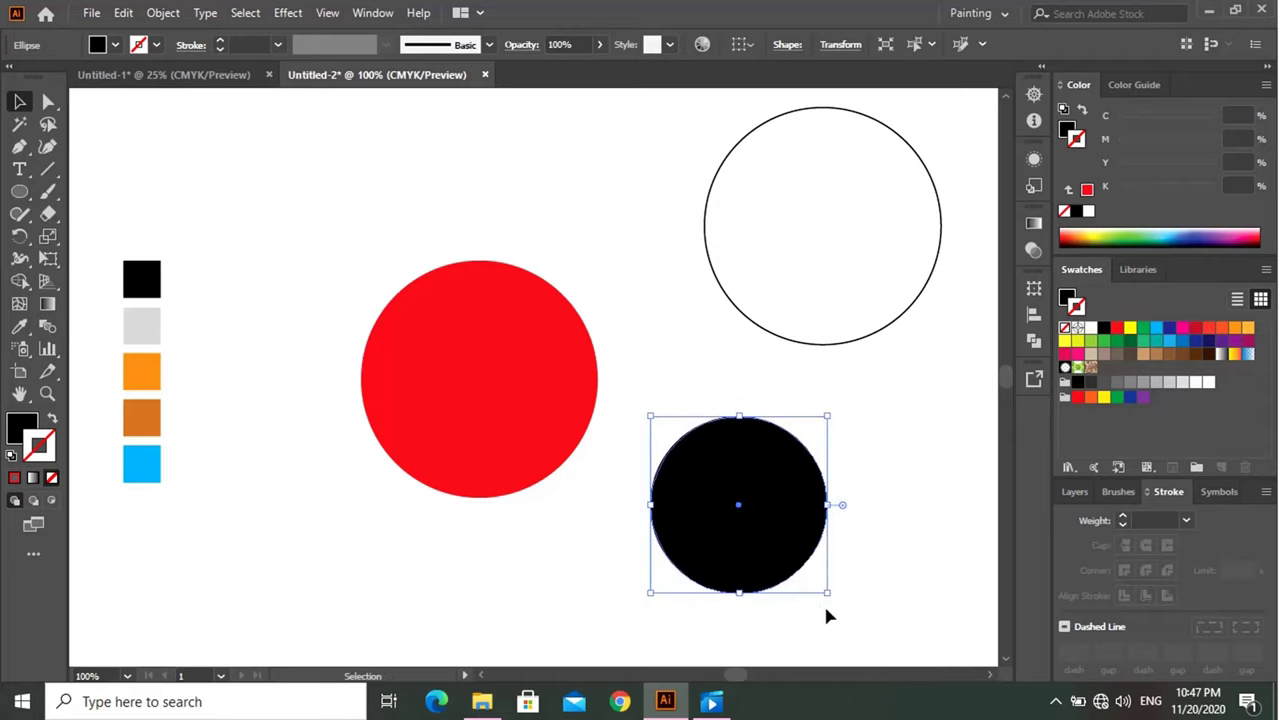
mouse_move(768, 568)
left_mouse_down()
mouse_move(547, 474)
mouse_move(517, 444)
left_mouse_up()
scroll(518, 462, "up", 1)
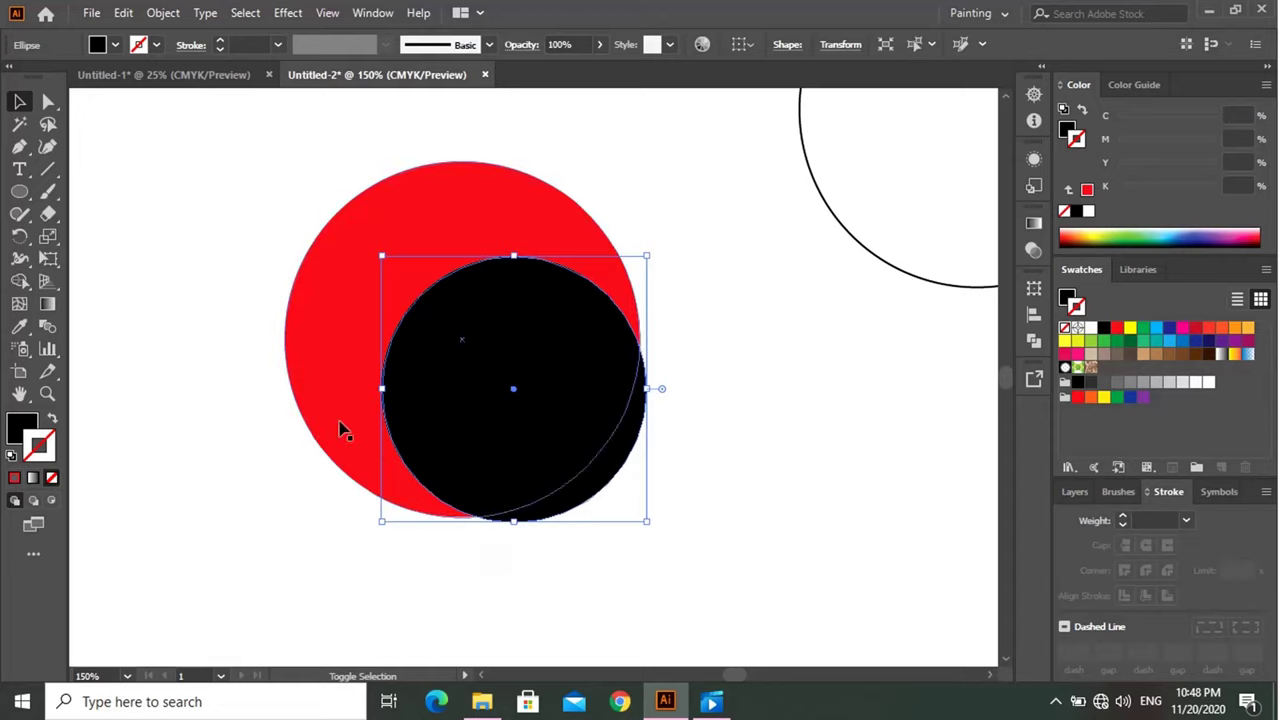
left_click(320, 375, "shift")
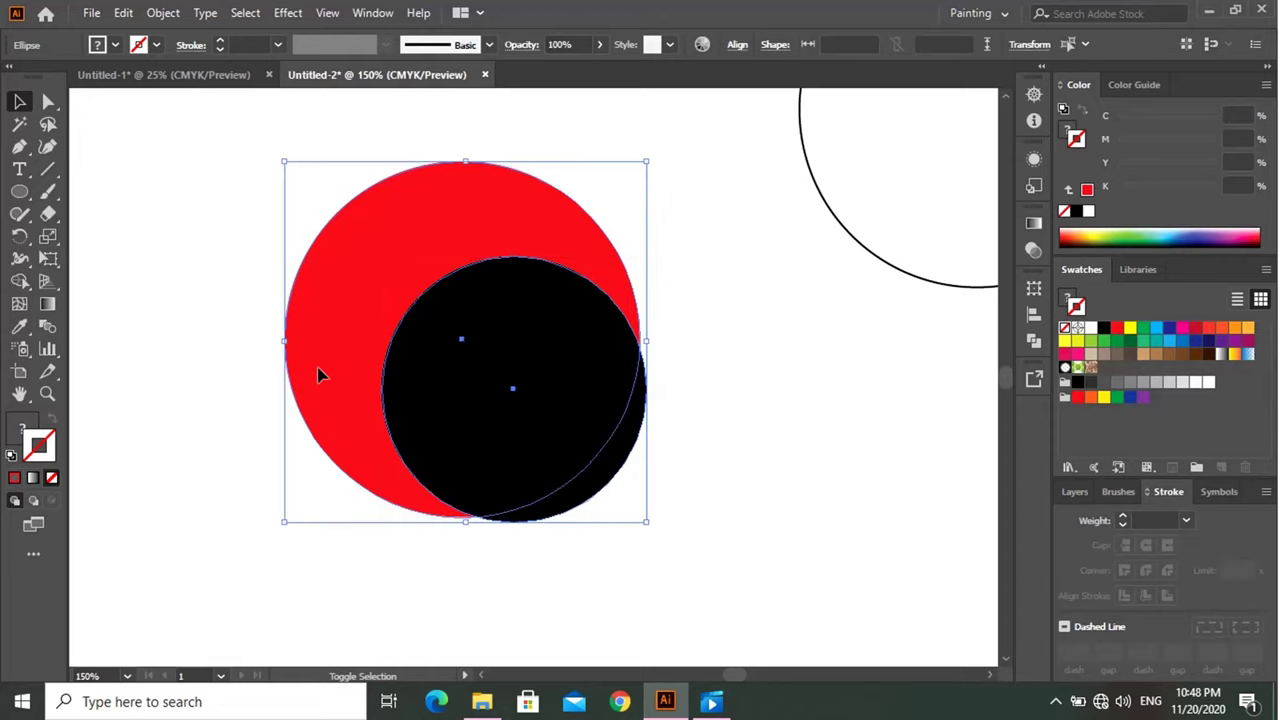
Cut the red circle with the black one using Pathfinder Trim, then ungroup the result.
left_click(1033, 343)
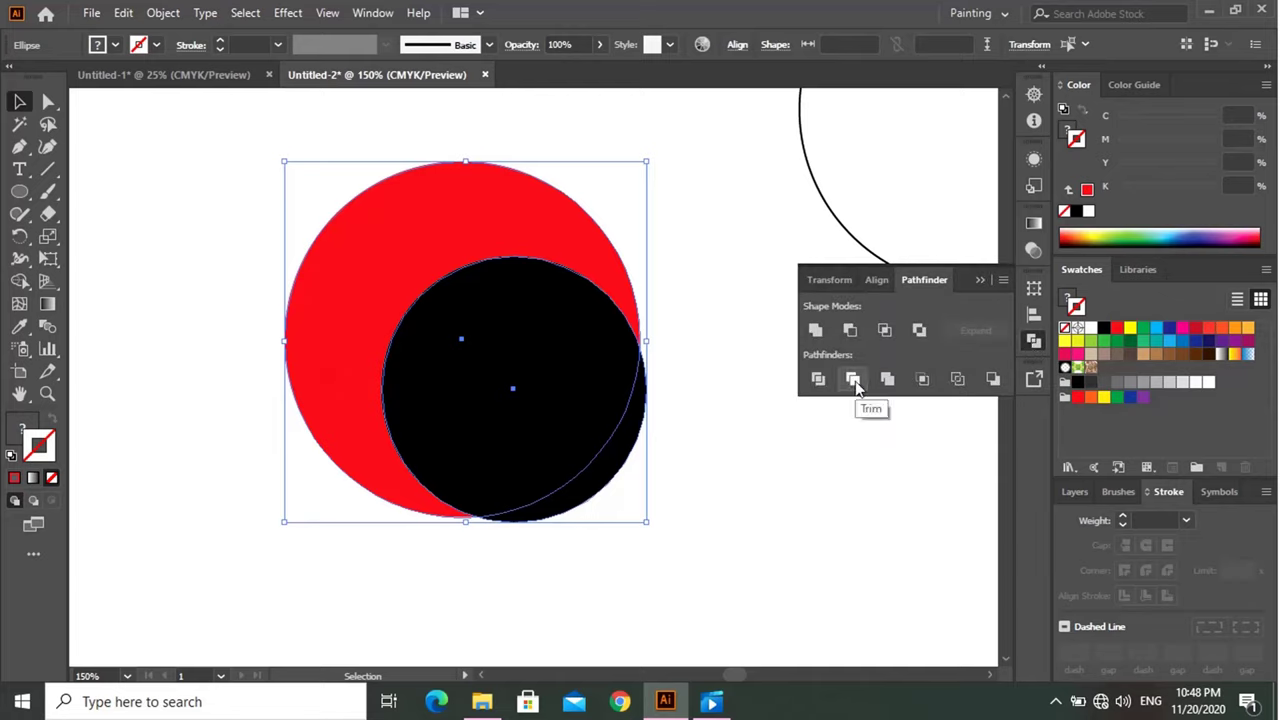
left_click(853, 380)
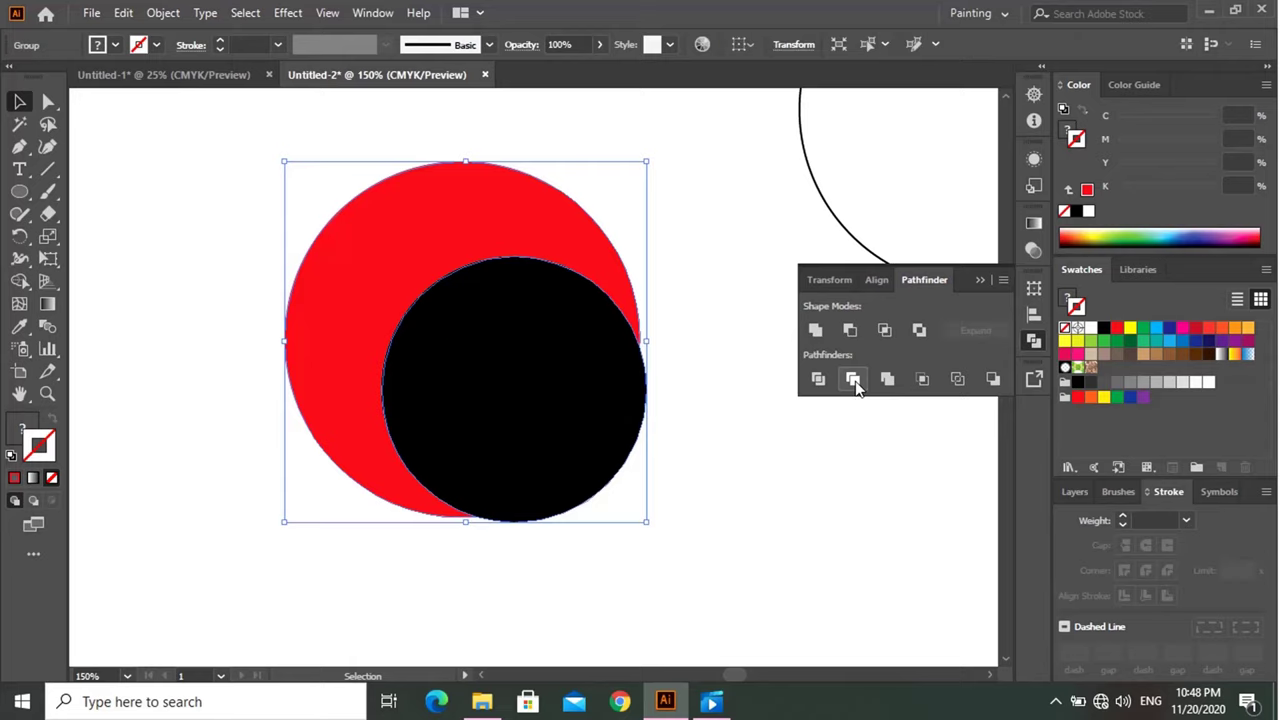
right_click(536, 407)
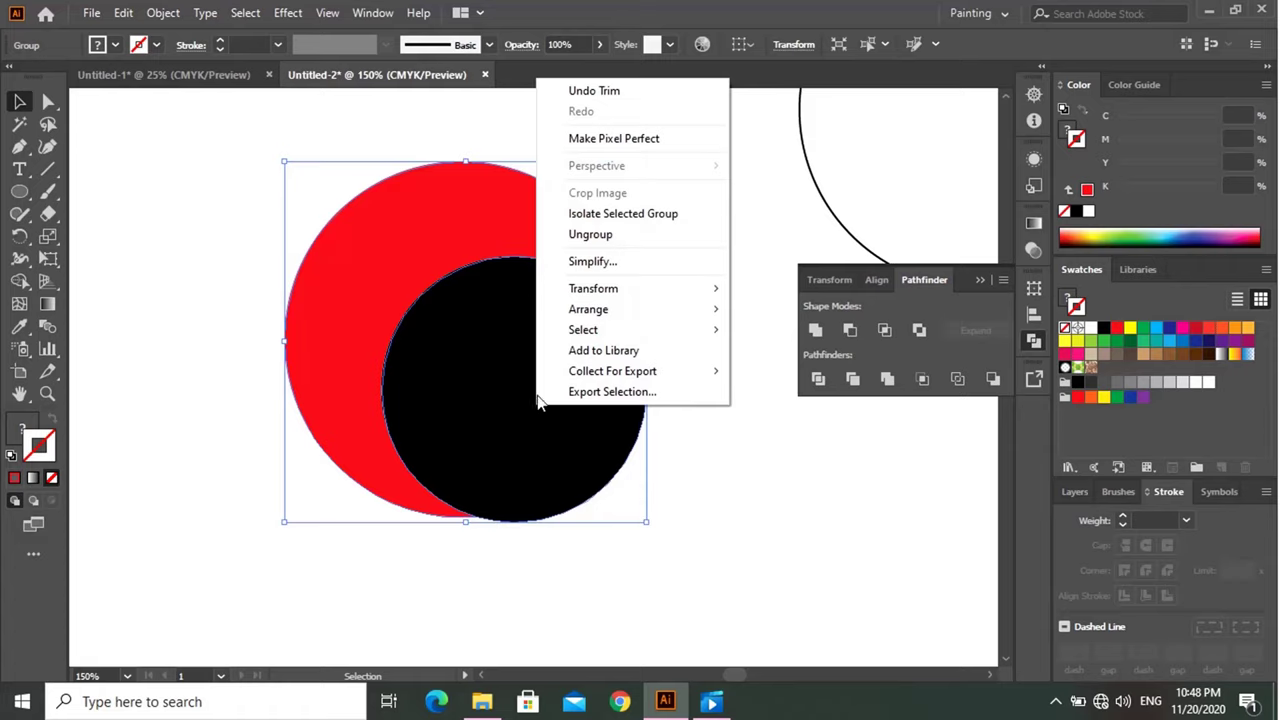
left_click(605, 235)
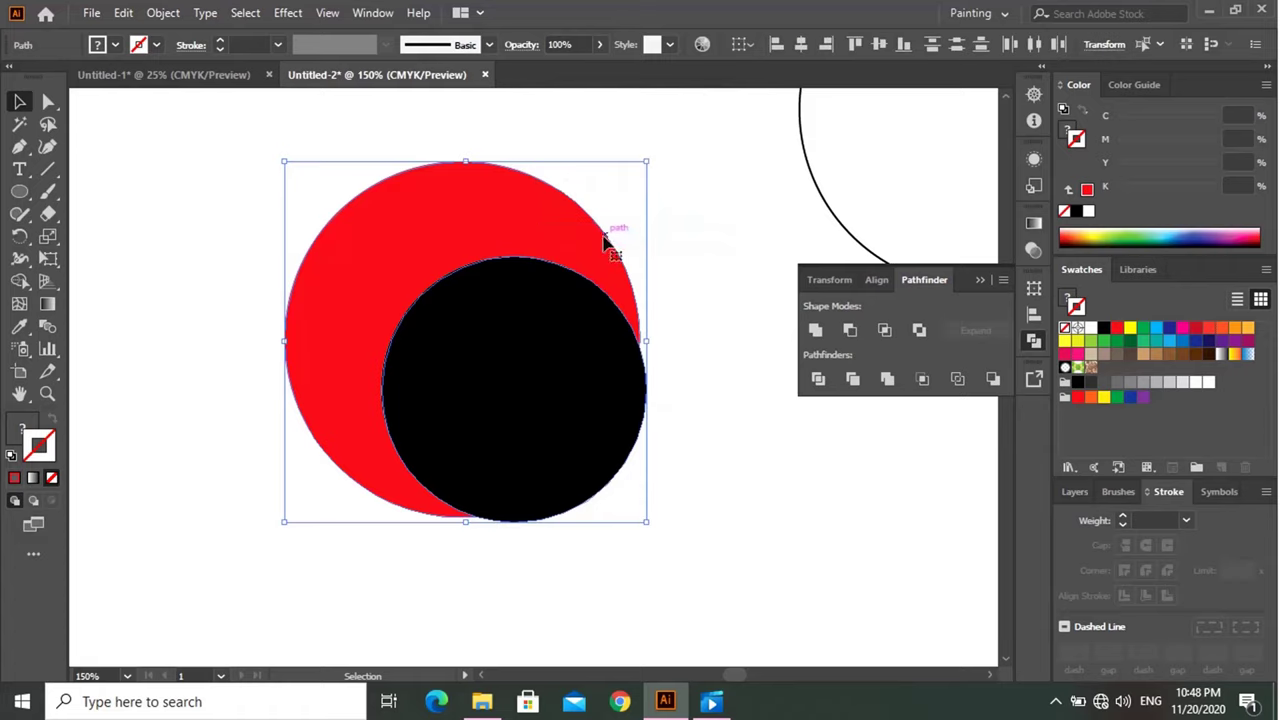
left_click(688, 427)
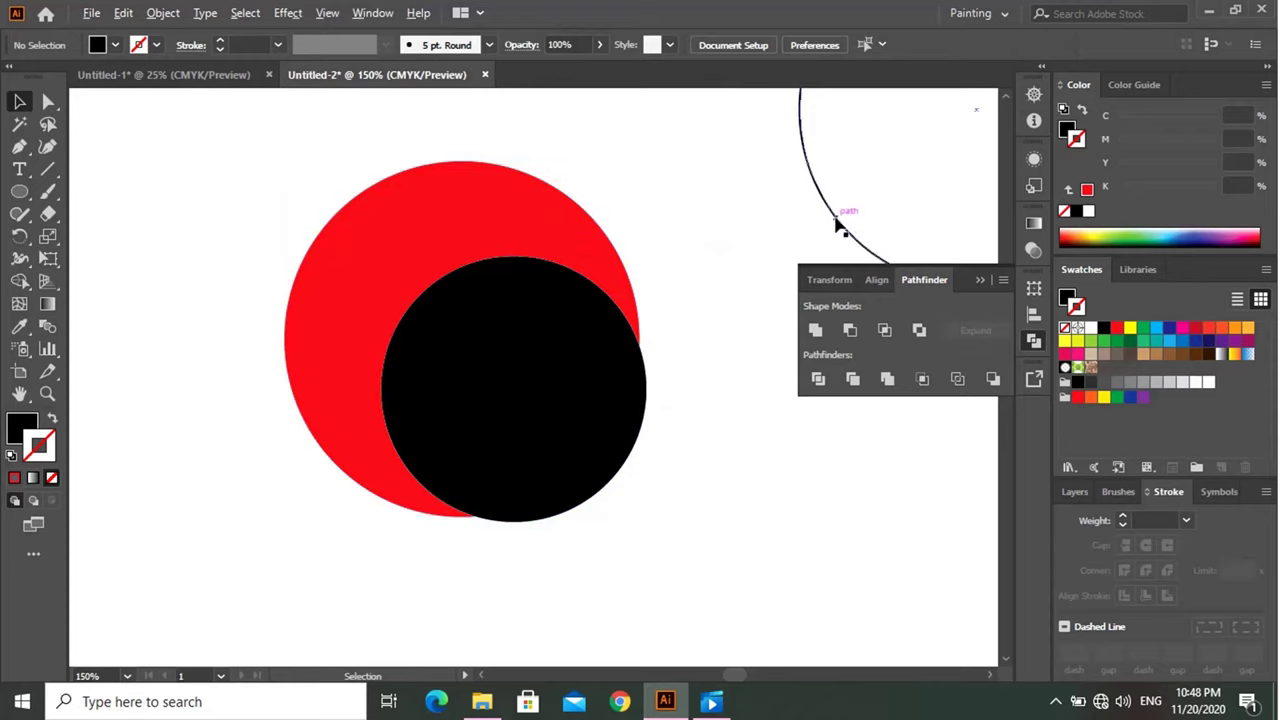
Move the outline circle over the shapes' lower left and Divide it with the black circle, then ungroup.
mouse_move(838, 226)
left_mouse_down()
mouse_move(320, 434)
mouse_move(240, 499)
mouse_move(241, 549)
mouse_move(245, 531)
left_mouse_up()
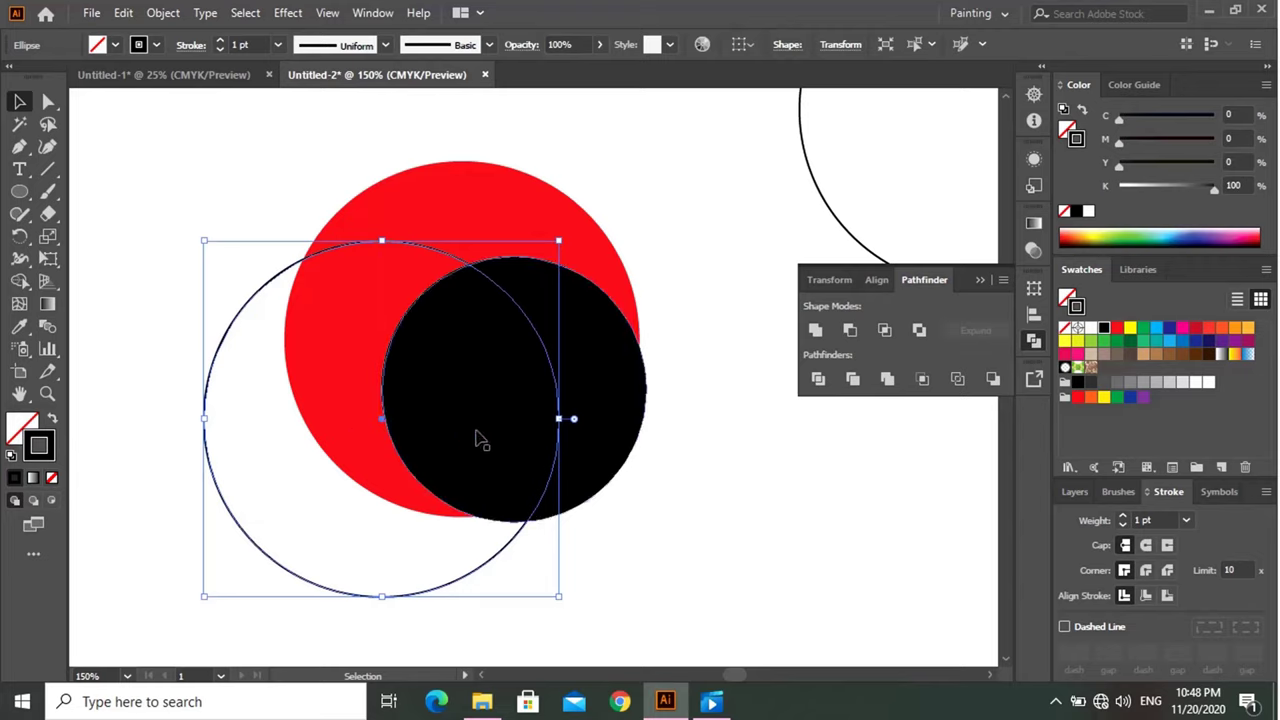
left_click(620, 430, "shift")
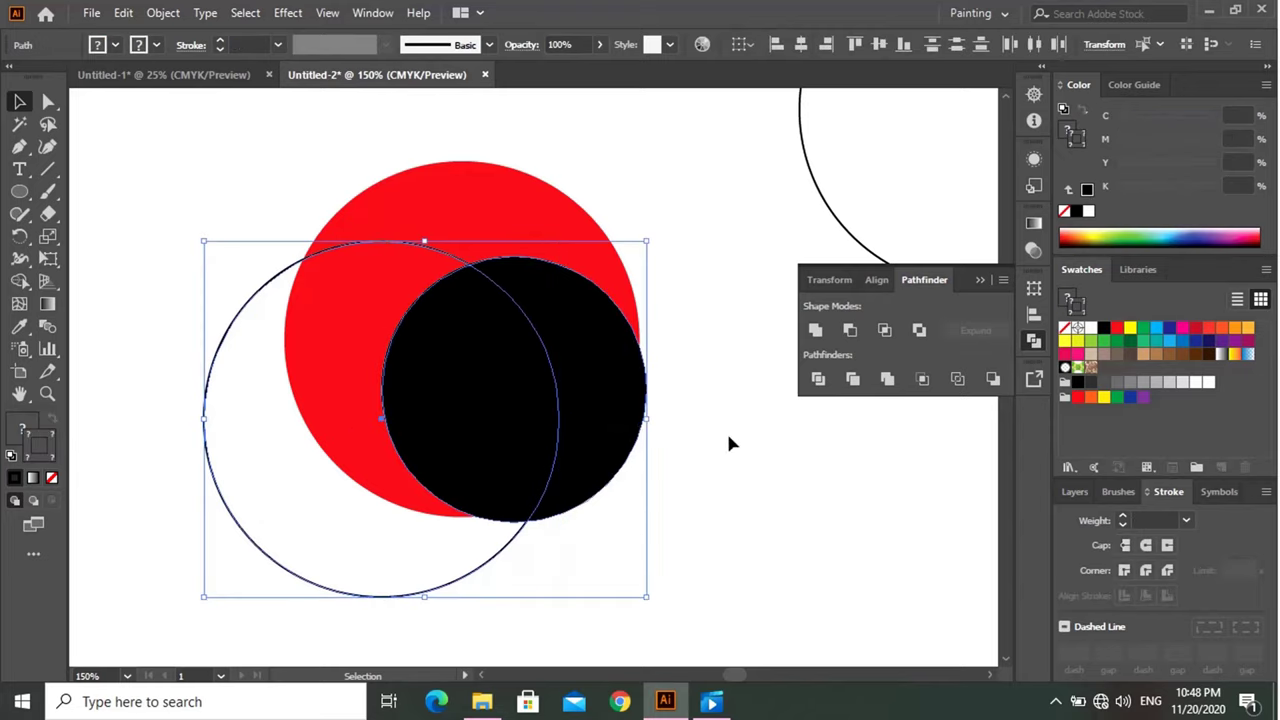
left_click(819, 381)
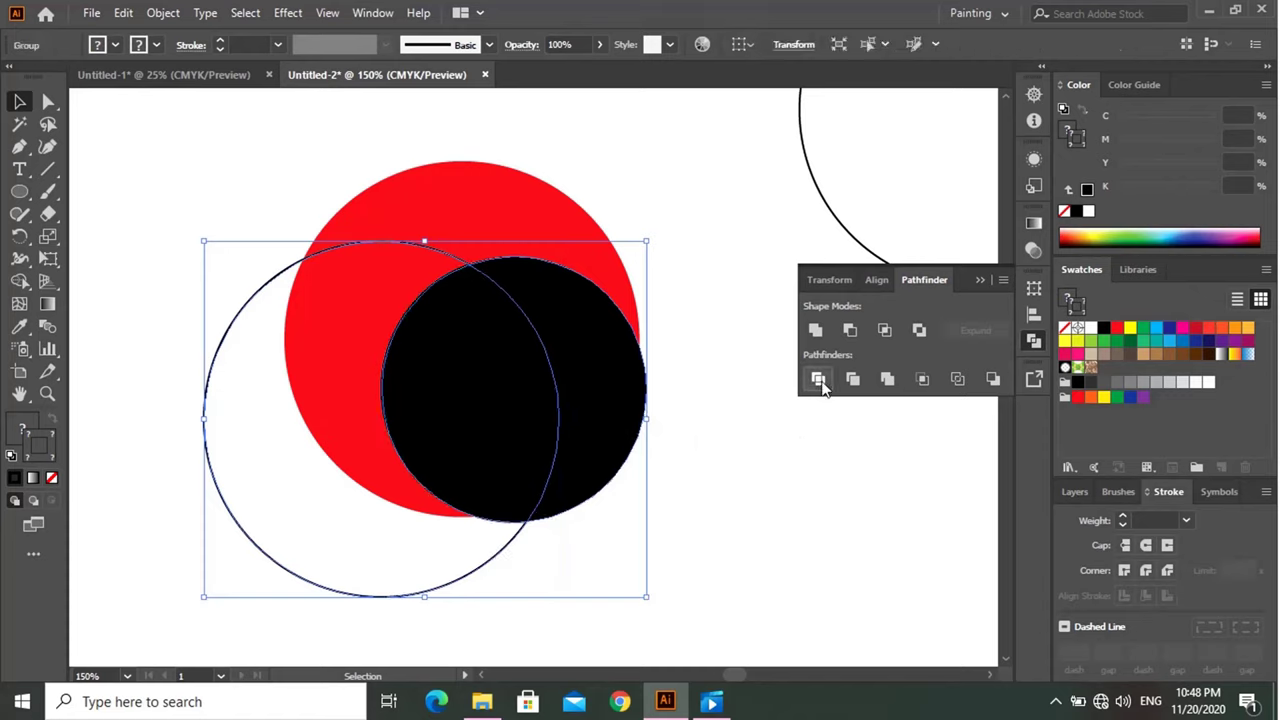
right_click(582, 420)
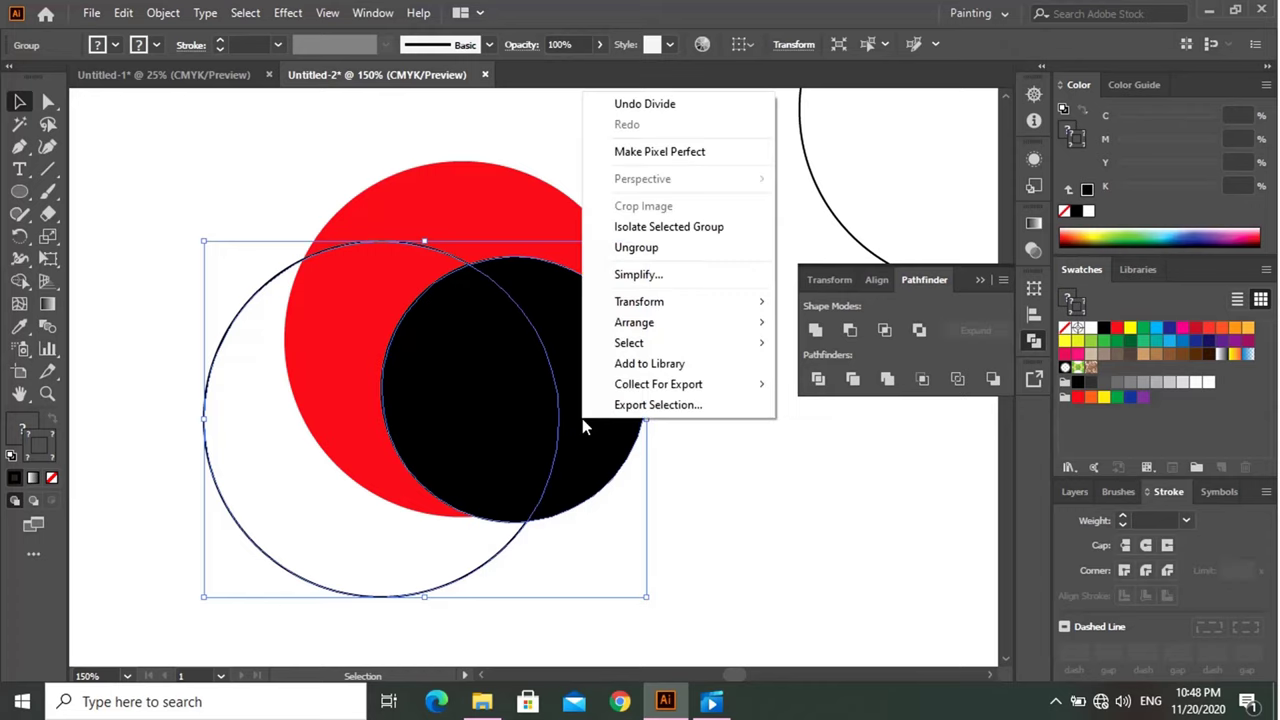
left_click(627, 250)
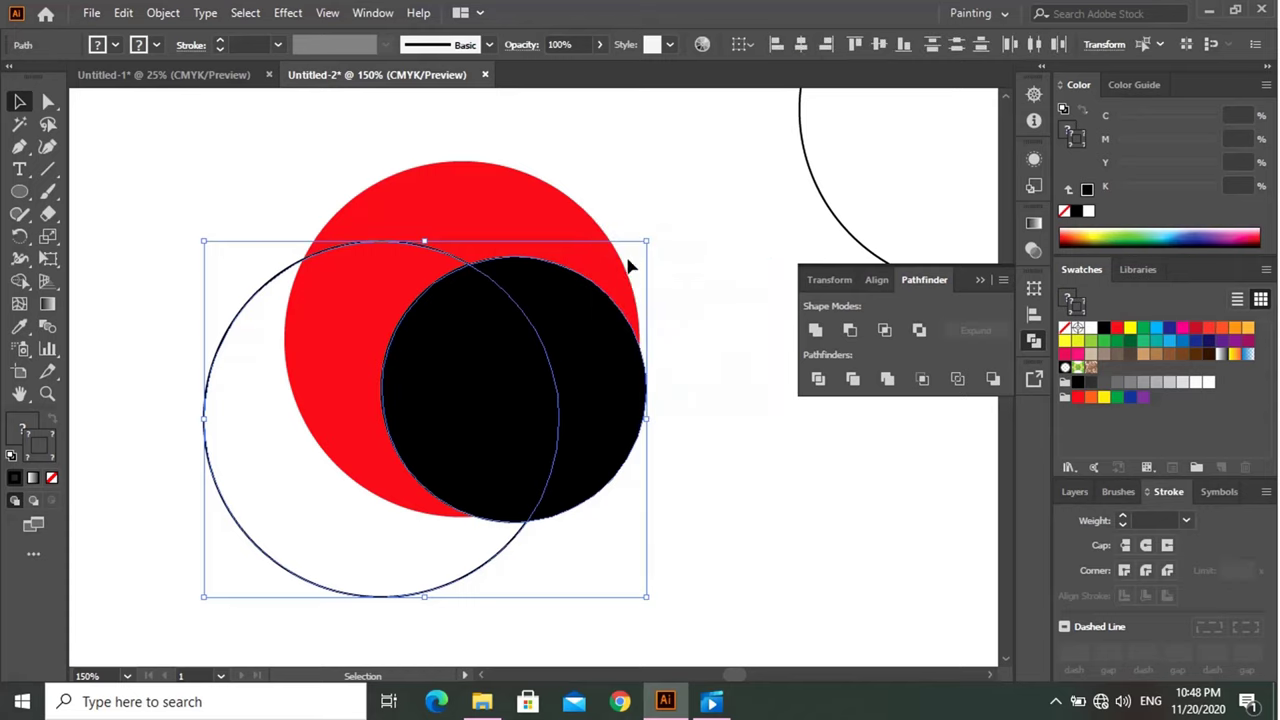
left_click(695, 390)
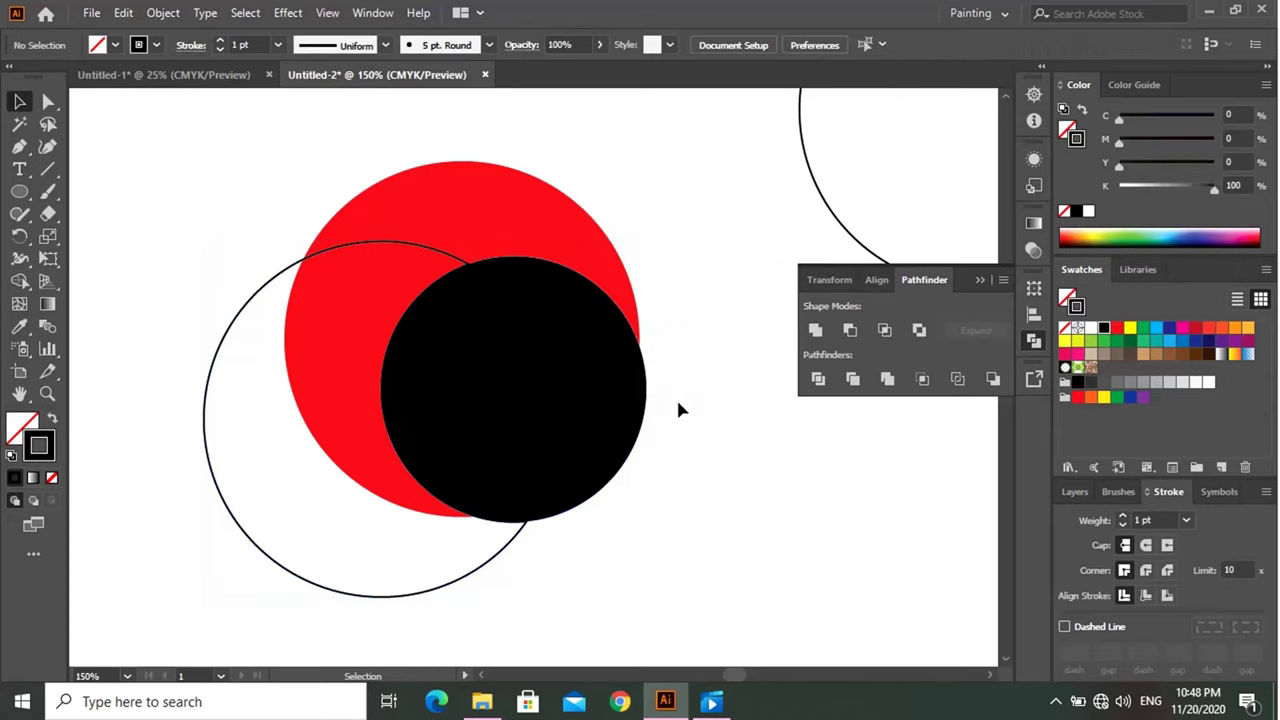
Delete the outer black piece and the outline circle, then close the Pathfinder panel.
left_click(620, 436)
key("Delete")
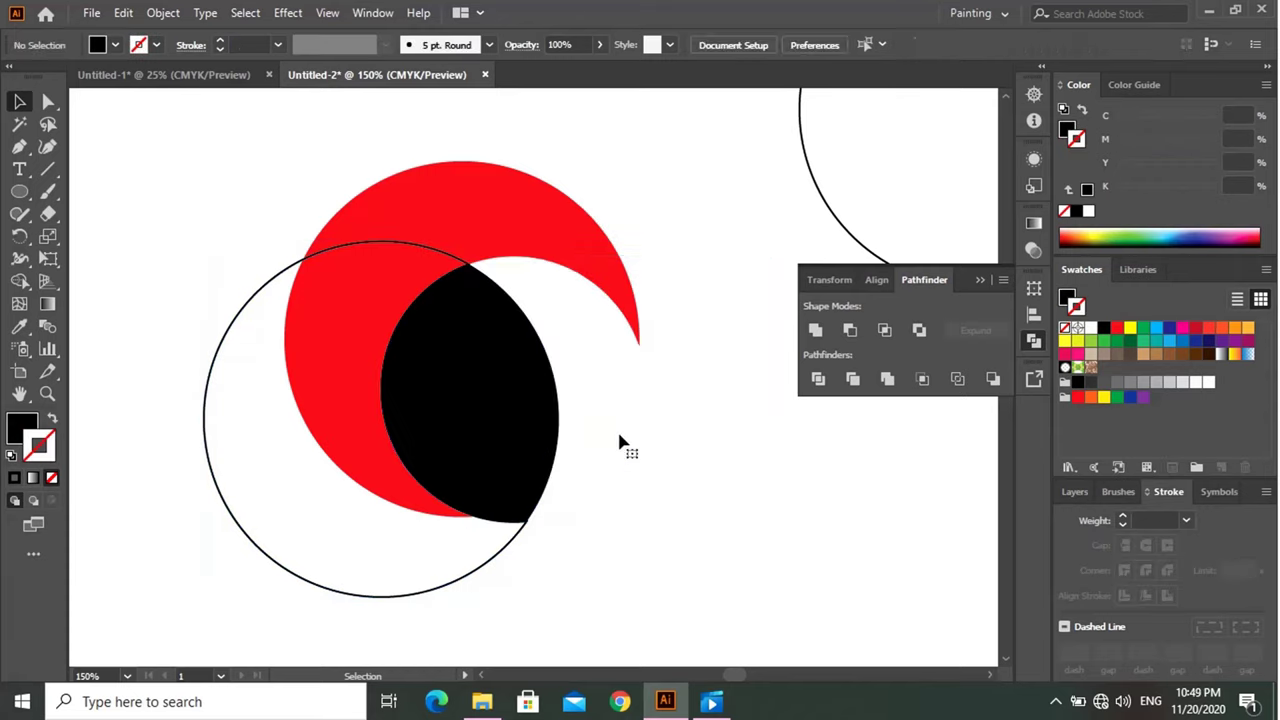
left_click(408, 591)
key("Delete")
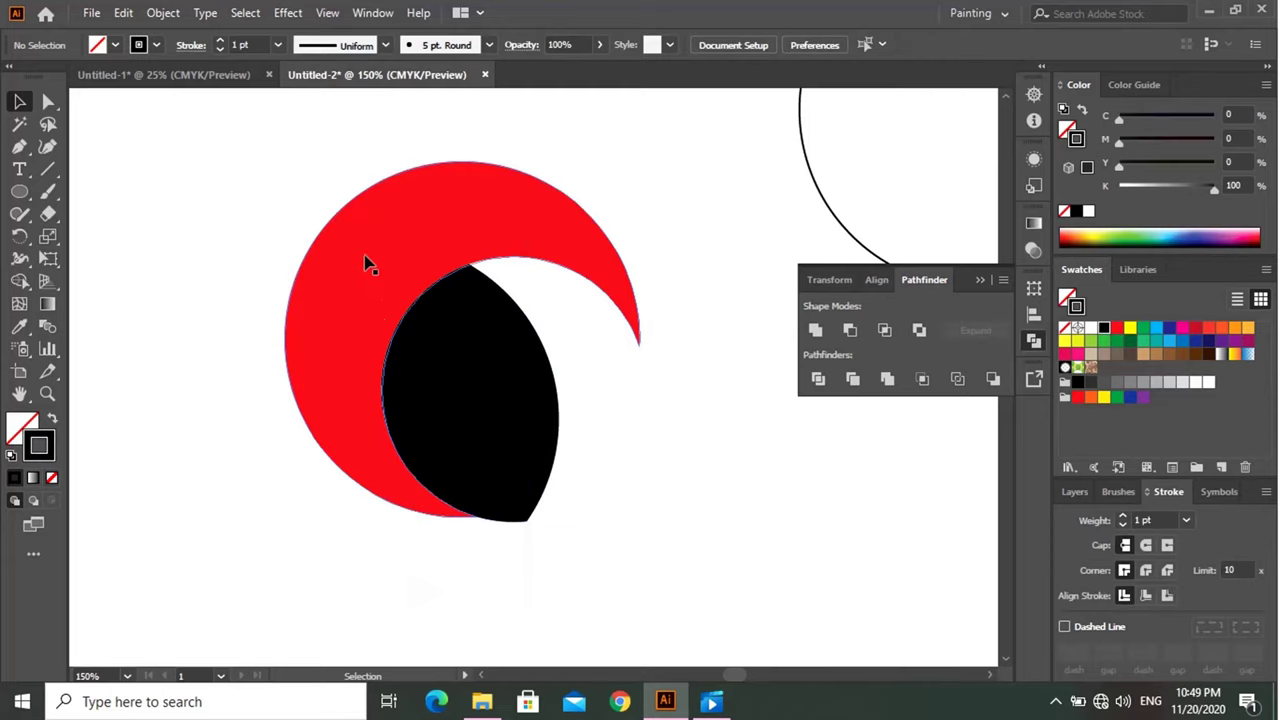
left_click(410, 226)
left_click(773, 483)
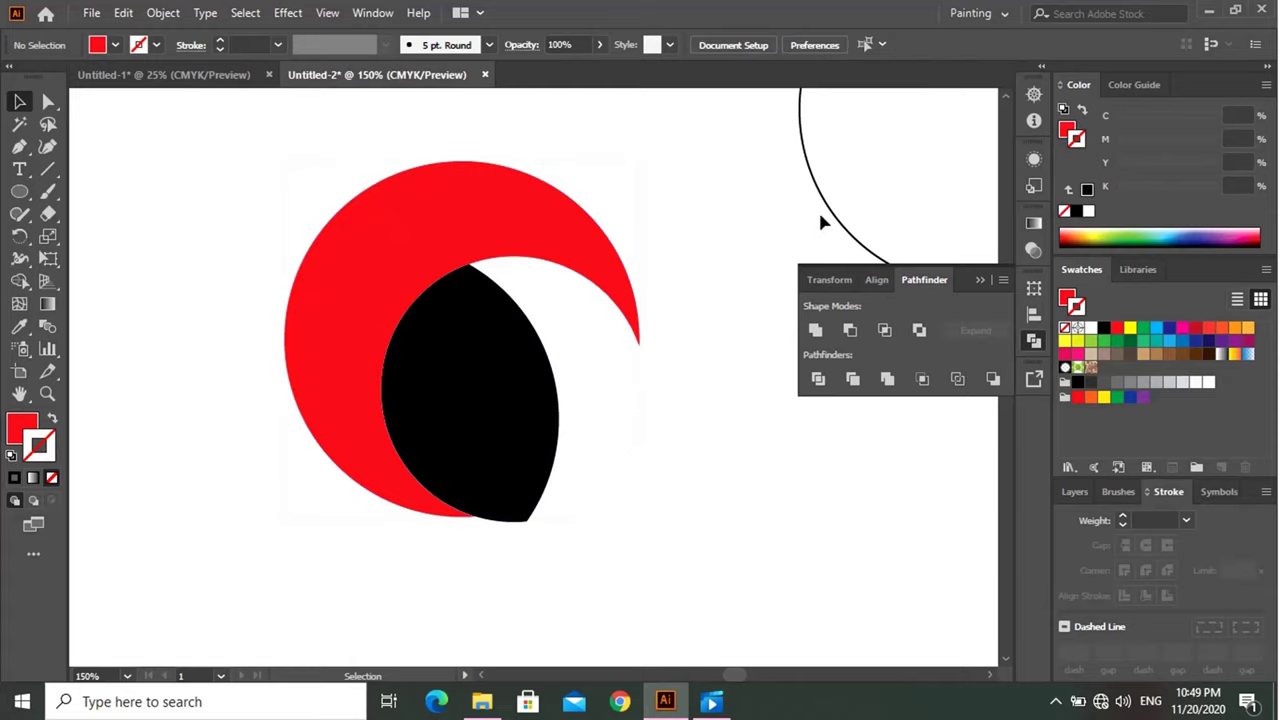
left_click(980, 280)
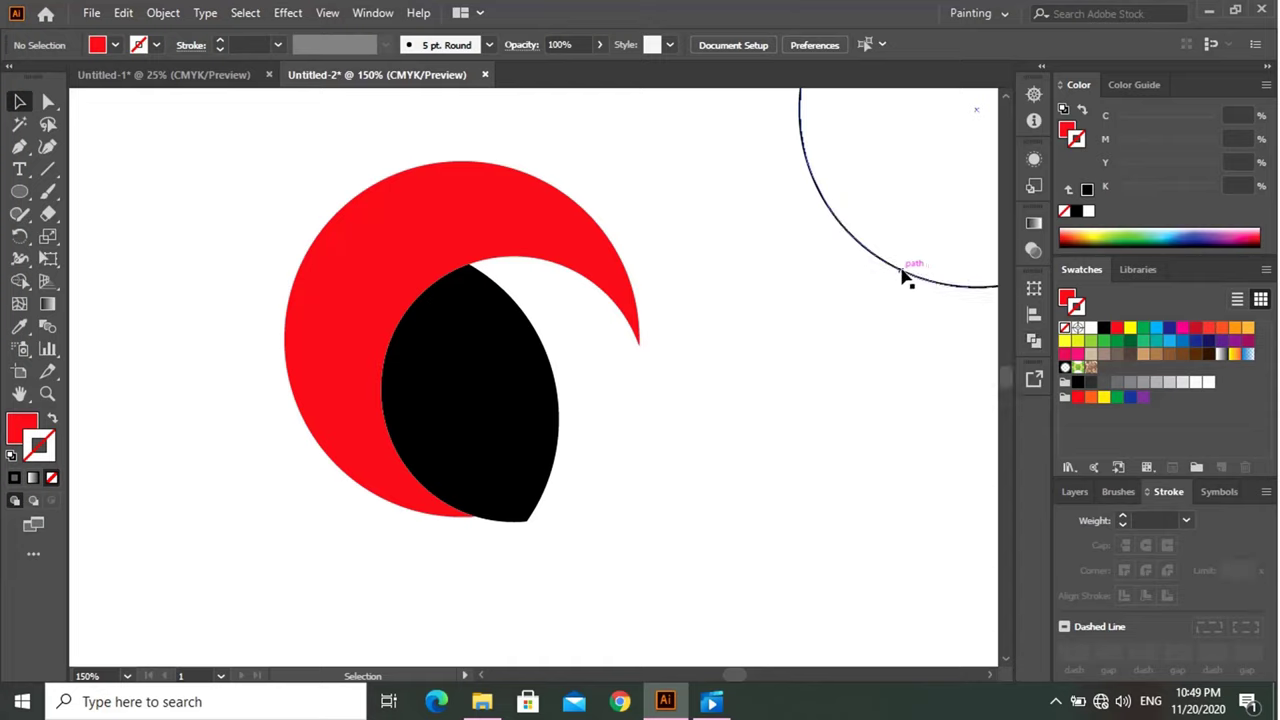
Copy the large circle, shrink it, and position it over the red crescent's tip.
mouse_move(903, 276)
left_mouse_down()
mouse_move(531, 419)
mouse_move(508, 414)
left_mouse_up()
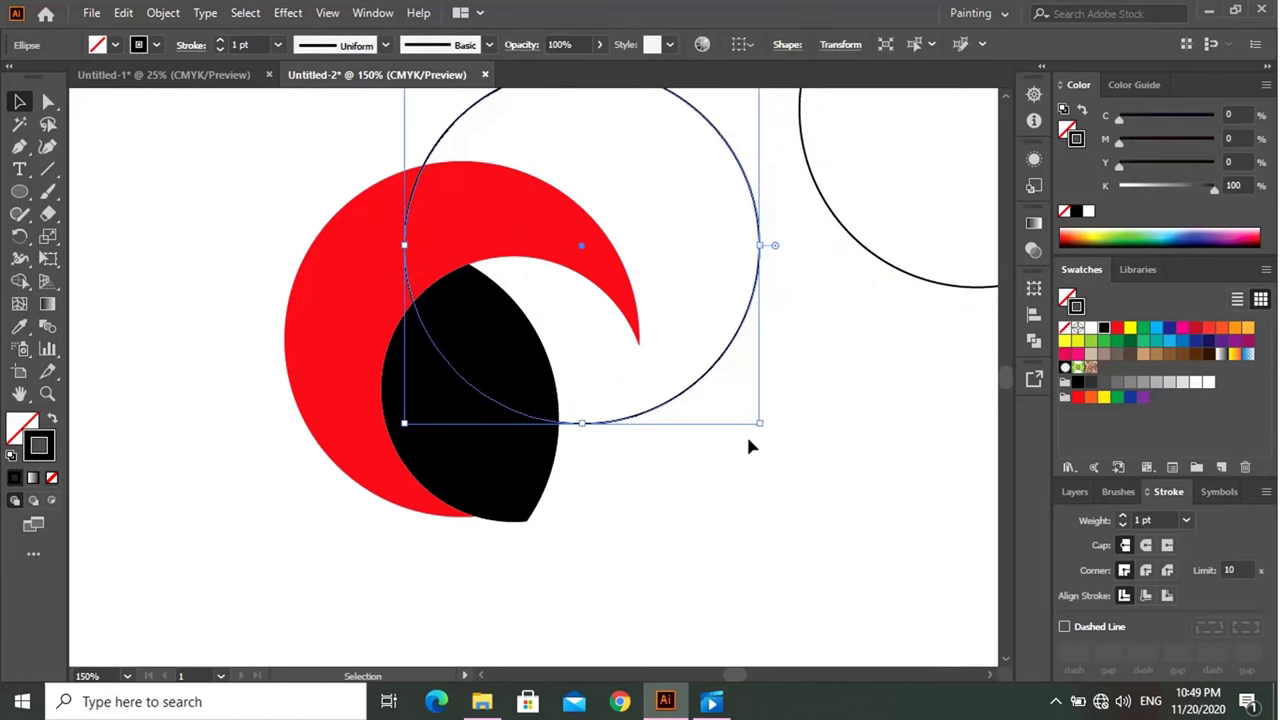
left_click_drag(760, 423, 700, 400)
scroll(620, 257, "up", 1)
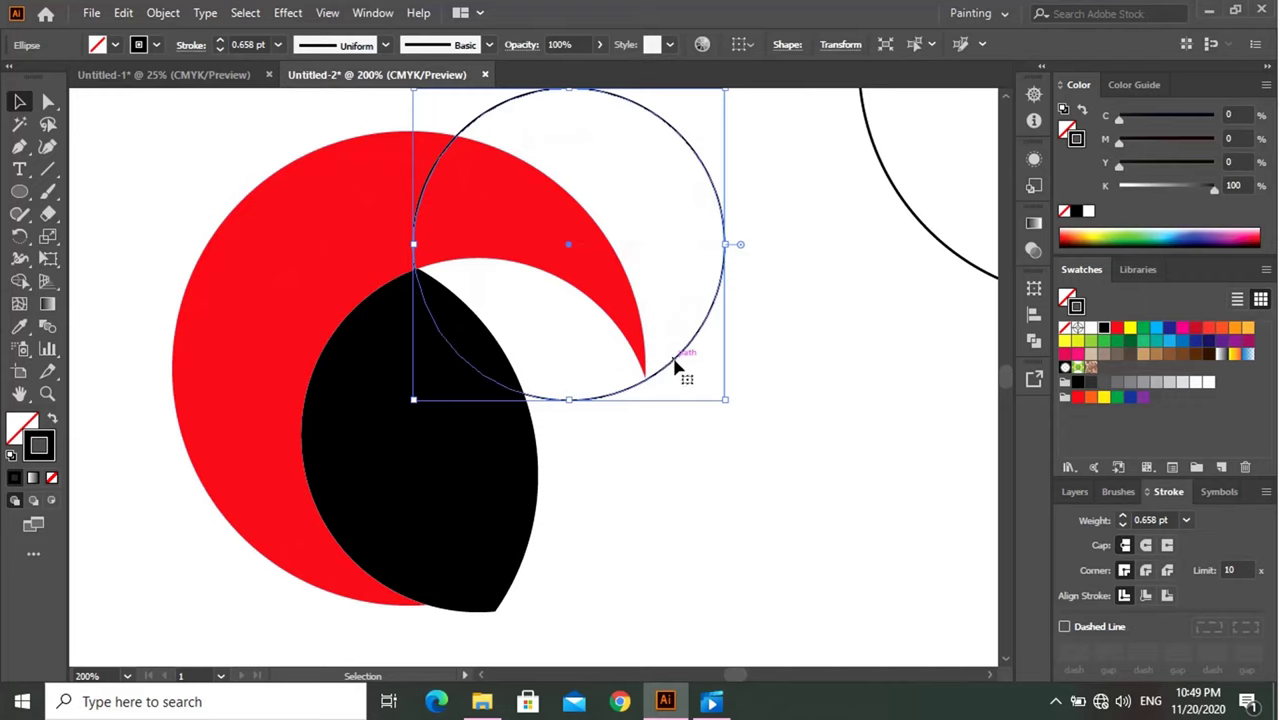
key("ctrl+shift+a")
left_click_drag(670, 365, 667, 364)
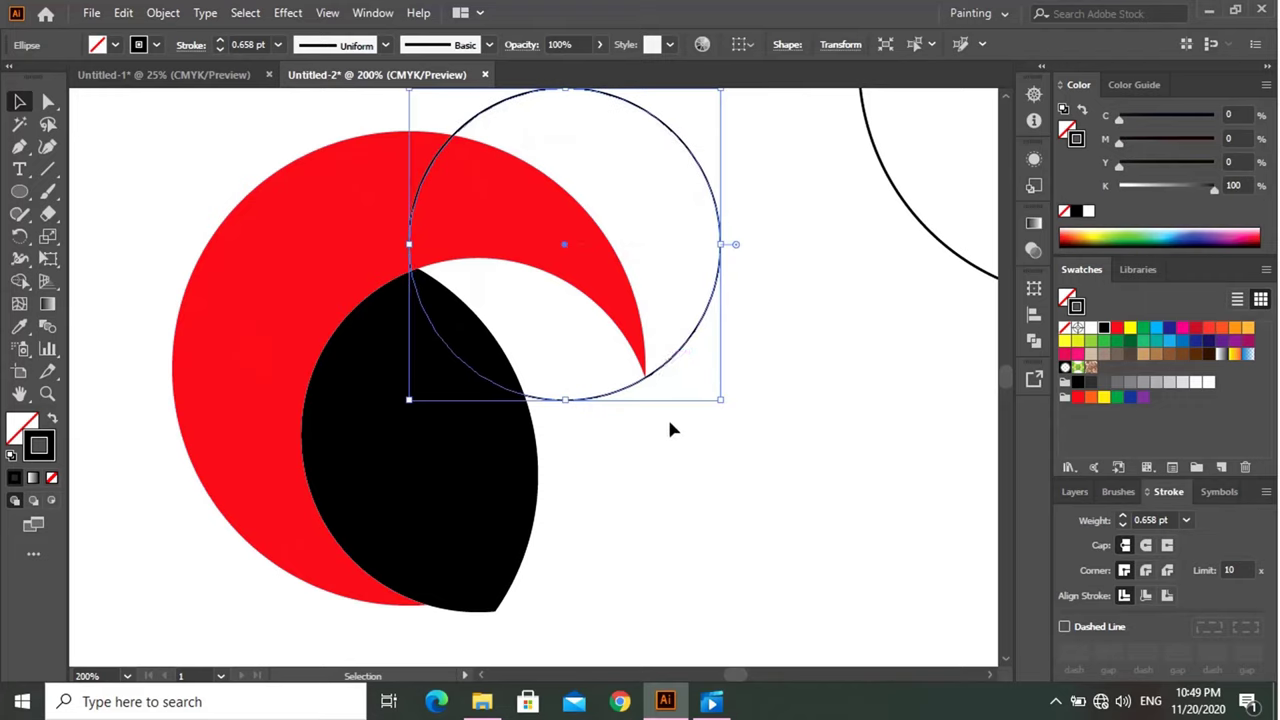
Divide the red crescent with the small circle using Pathfinder and ungroup the pieces.
left_click(588, 272, "shift")
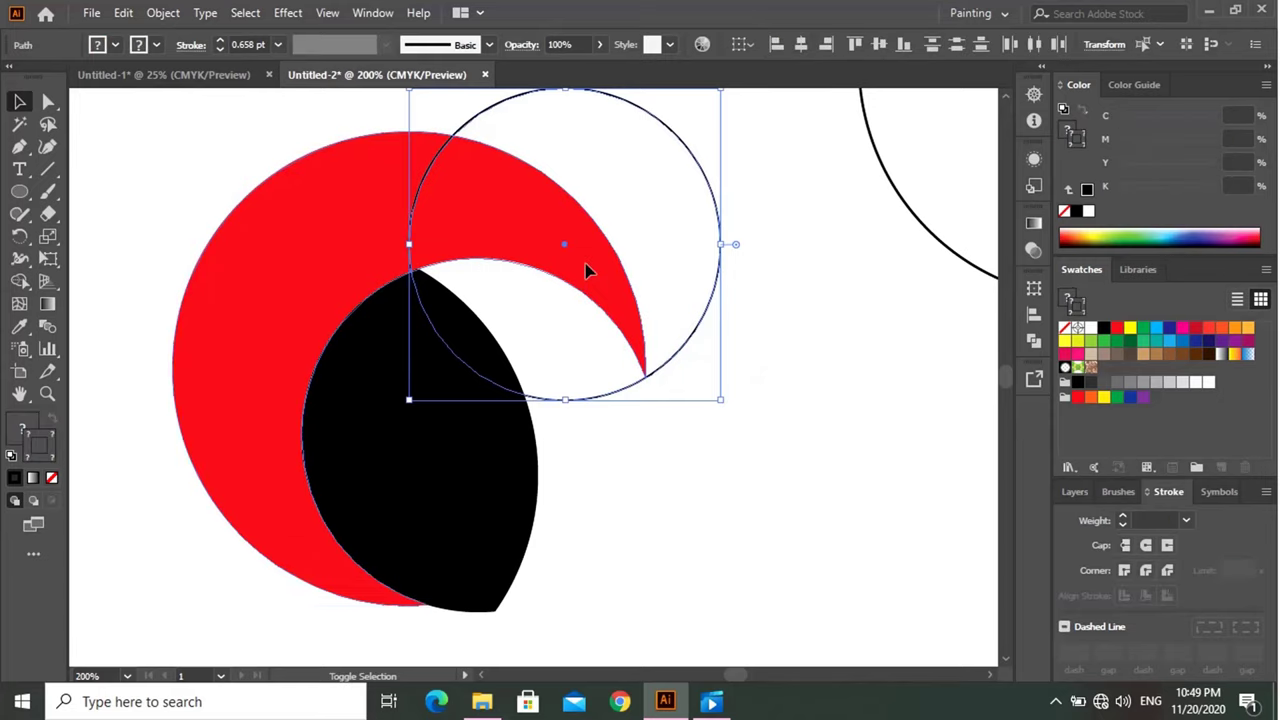
left_click(1031, 341)
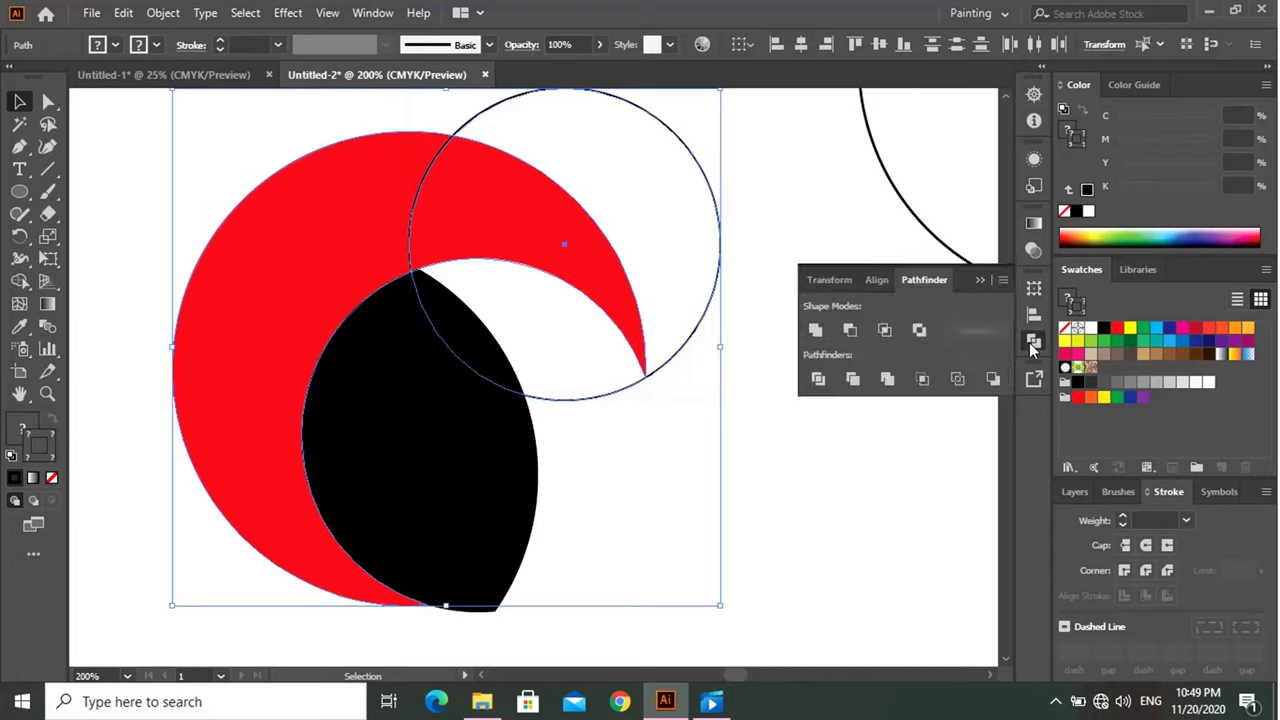
left_click(818, 379)
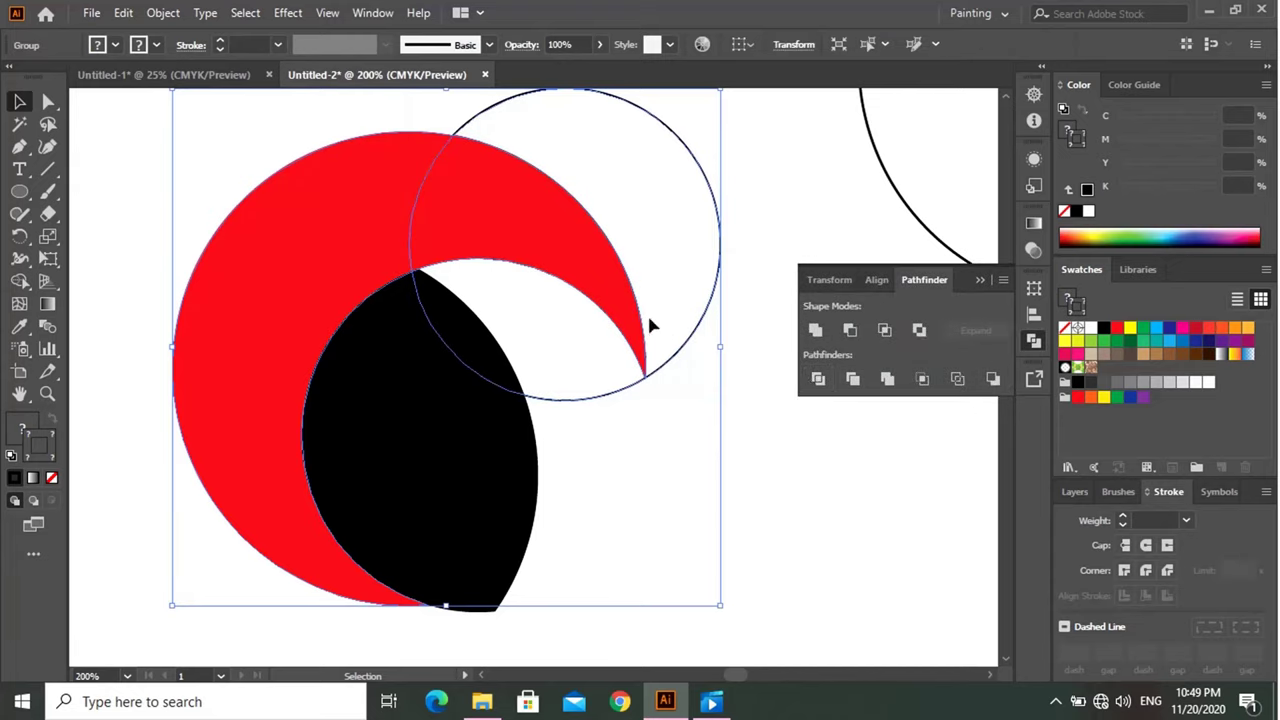
right_click(620, 310)
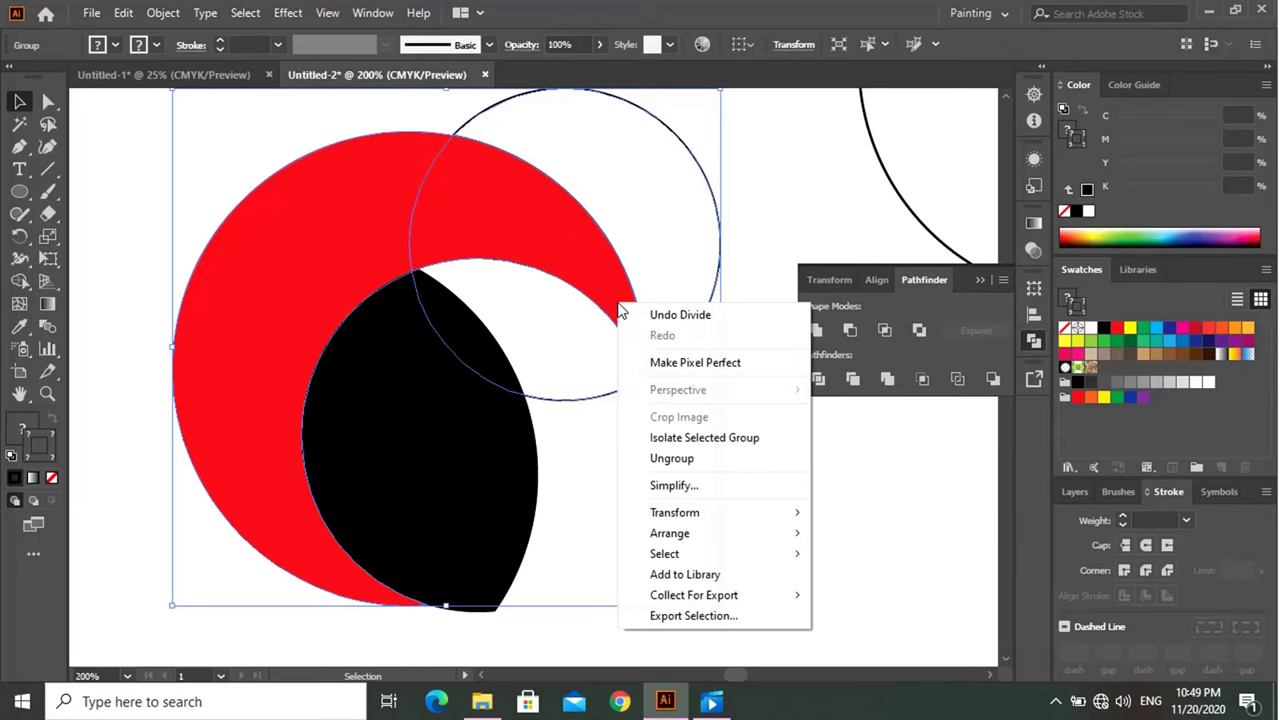
left_click(672, 459)
left_click(688, 376)
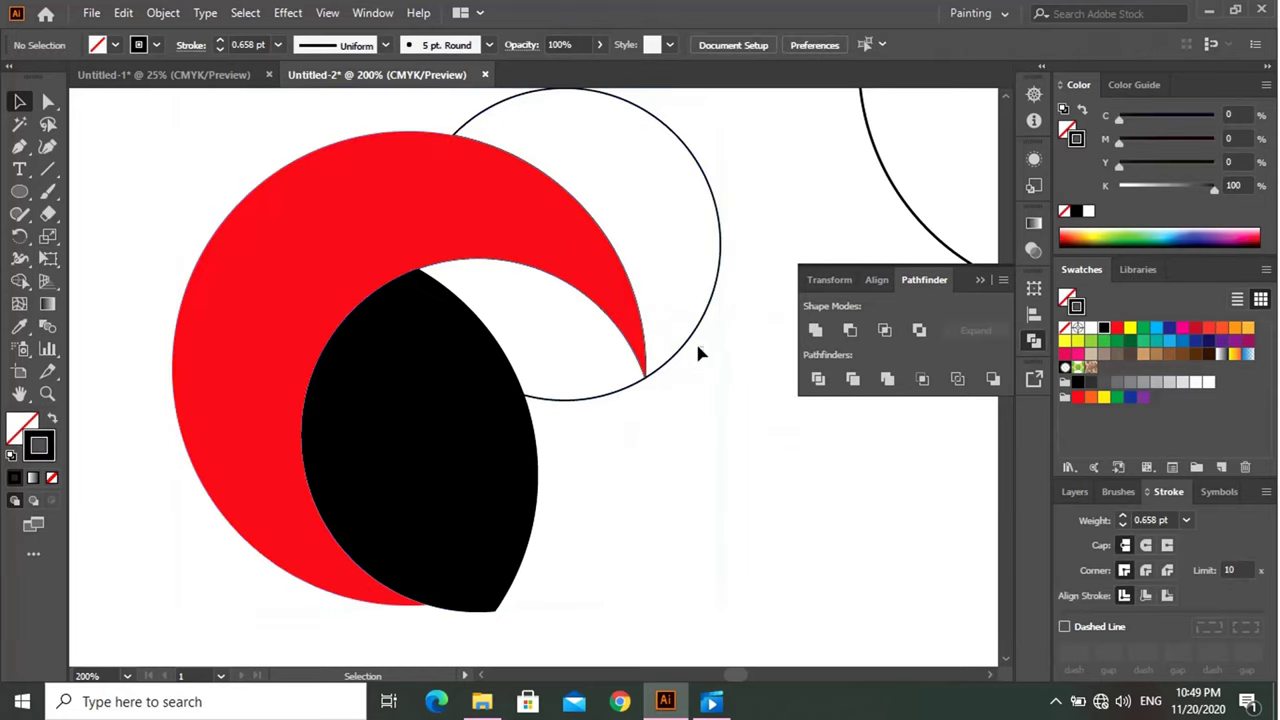
Delete the leftover circle outline and white scrap, then select the crescent's front piece.
left_click_drag(700, 354, 682, 321)
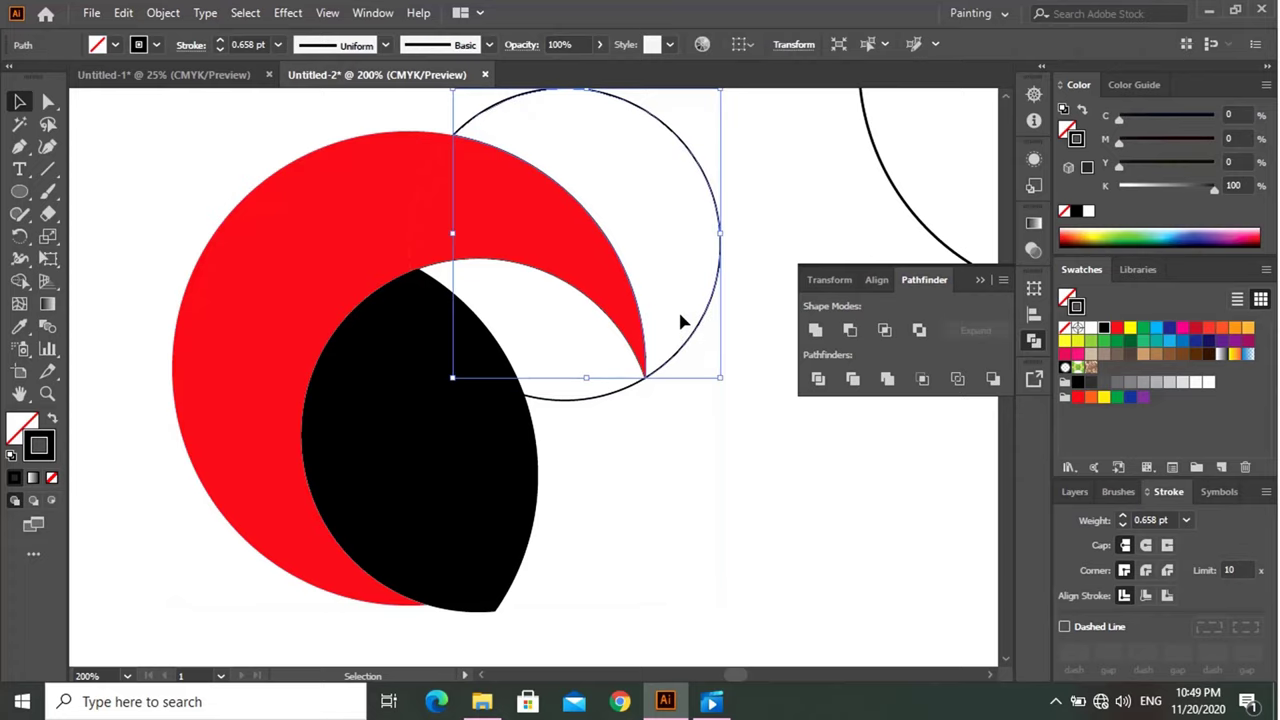
key("Delete")
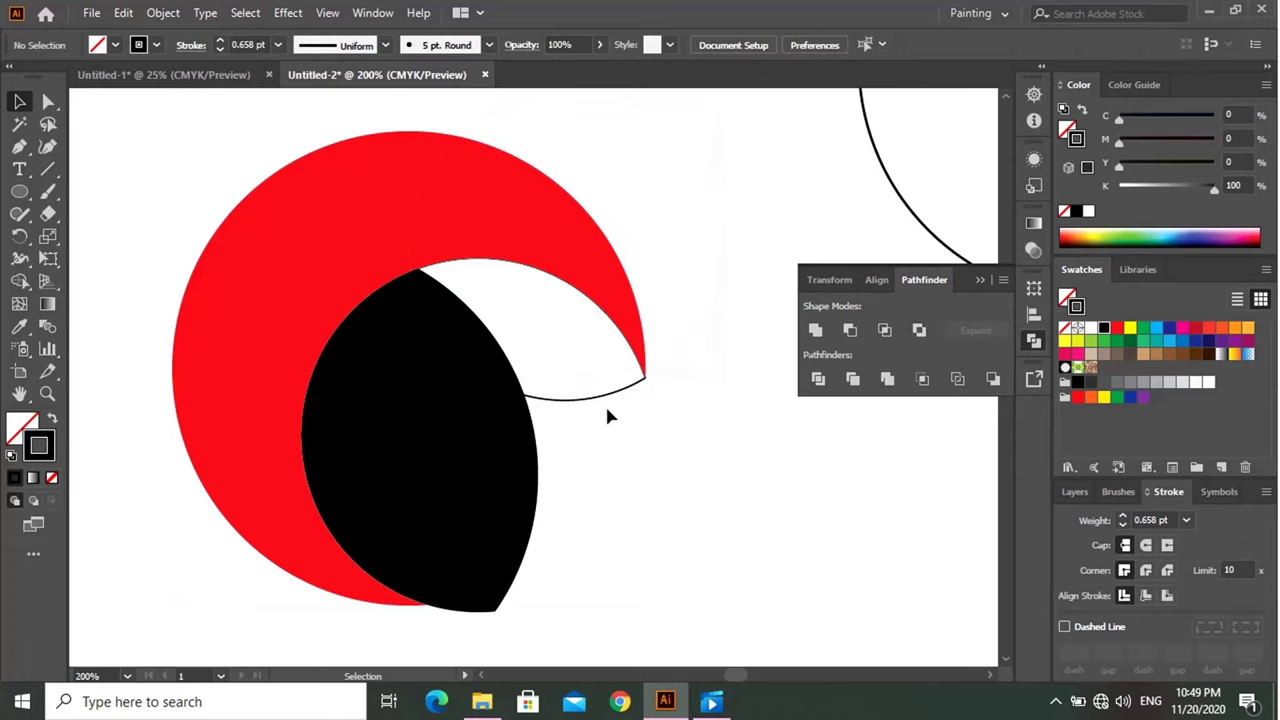
left_click(592, 385)
key("Delete")
left_click(614, 295)
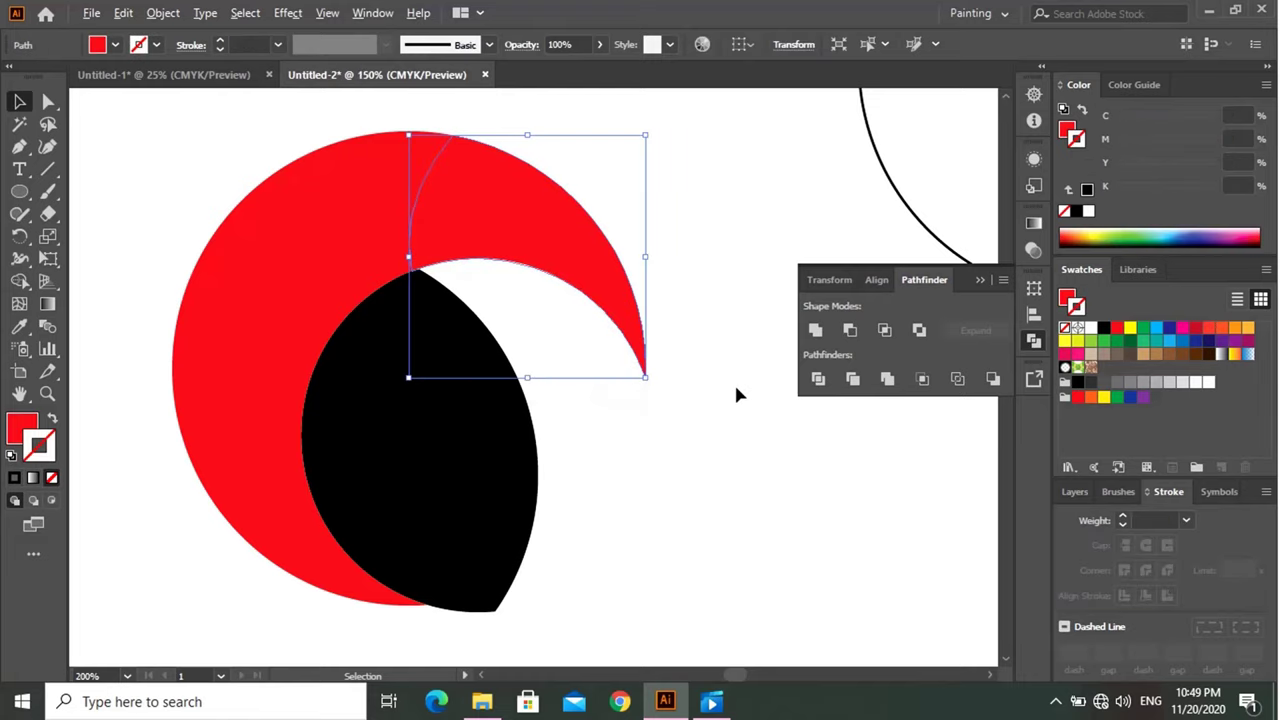
scroll(734, 382, "down", 2)
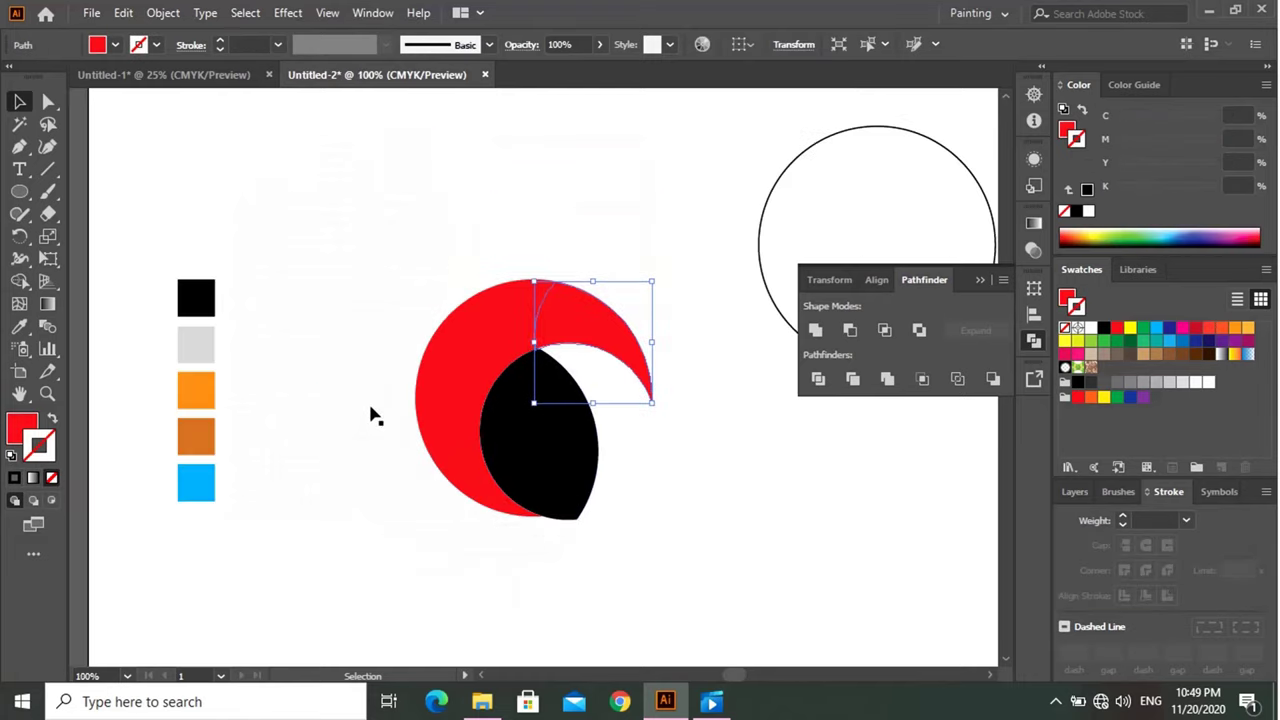
left_click(22, 330)
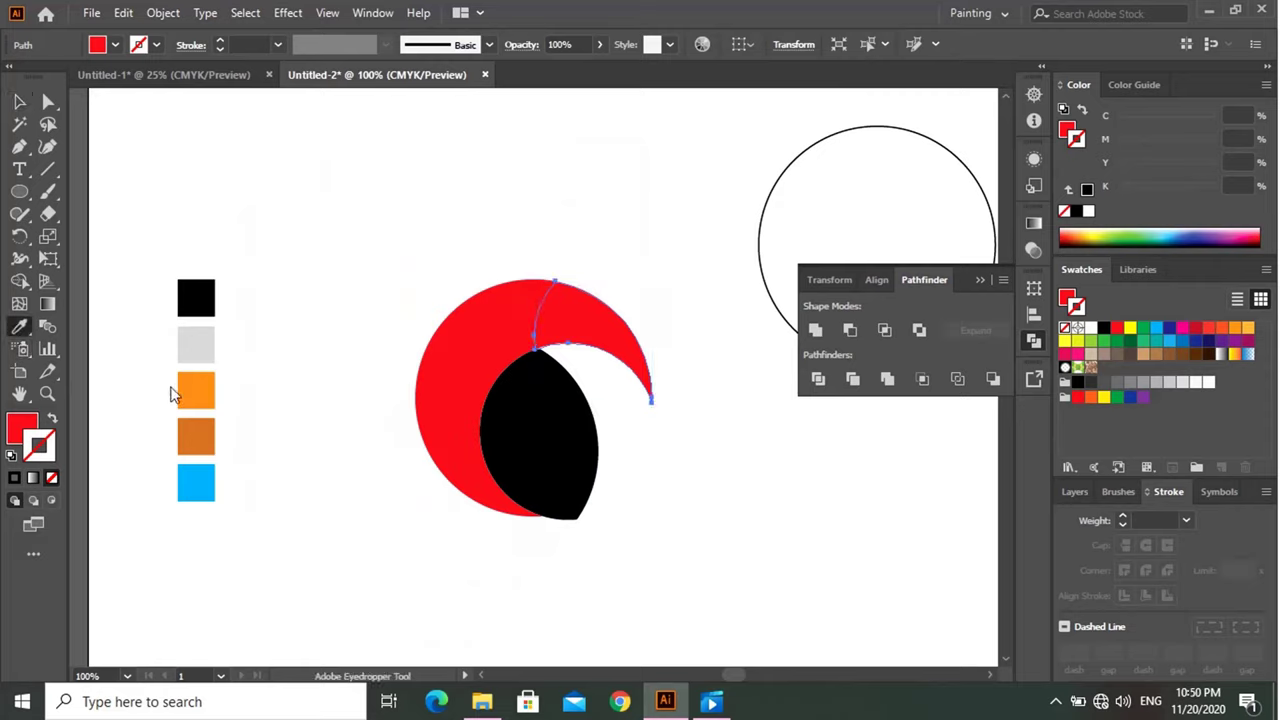
Colour the front crescent piece with the sample orange as the beak, then copy the large circle over the head.
left_click(194, 388)
scroll(620, 320, "up", 1)
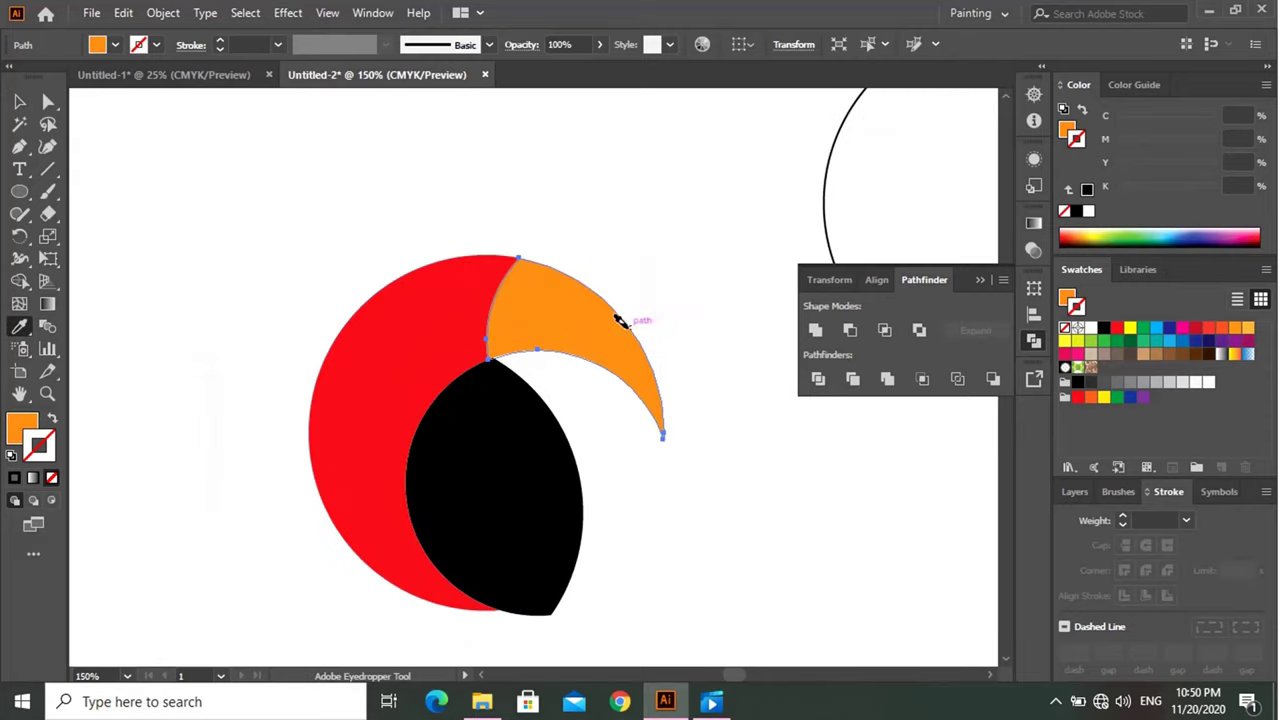
key("v")
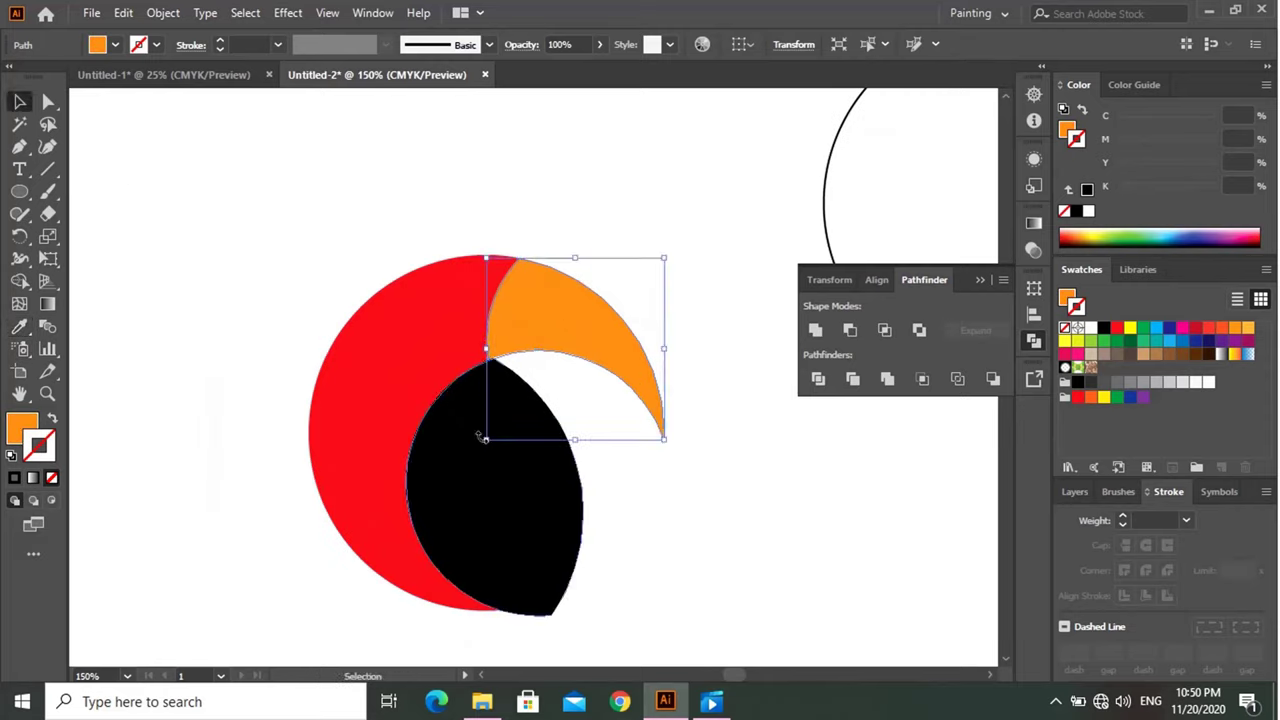
left_click_drag(500, 437, 437, 432)
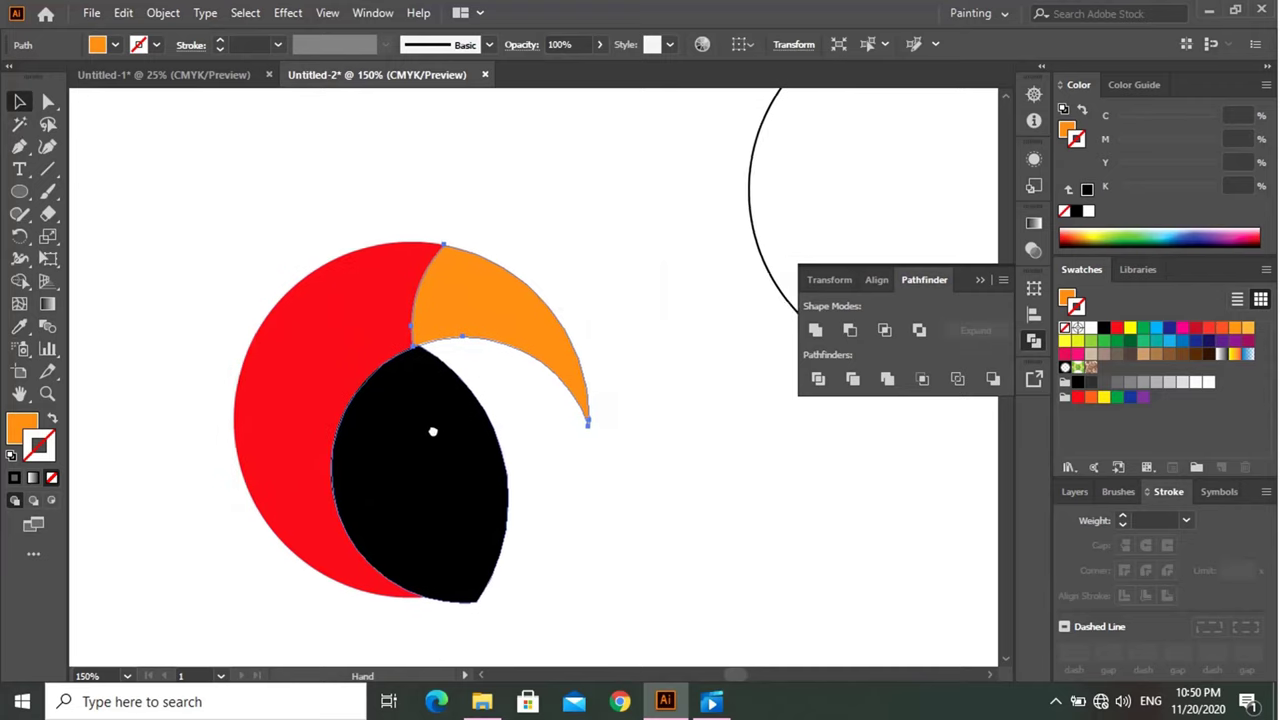
left_click(553, 466)
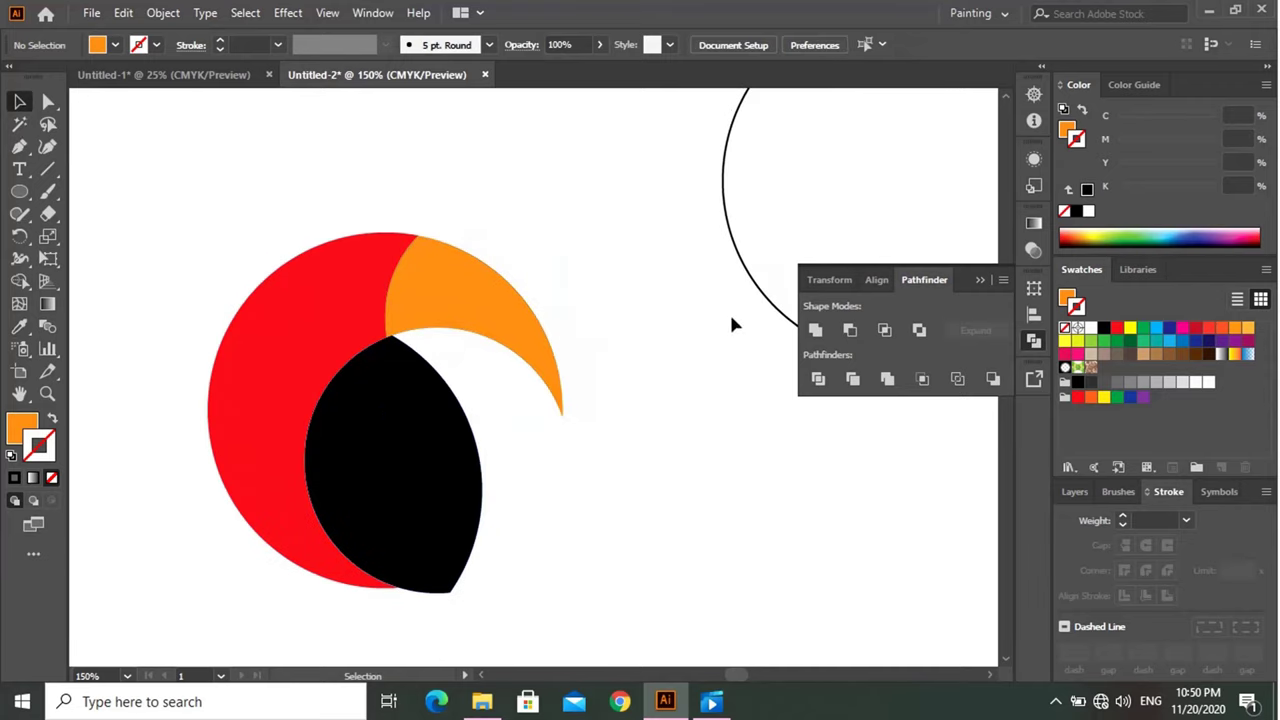
left_click_drag(766, 303, 256, 577)
Nudge the copied circle until its right edge meets the orange beak's lower tip.
scroll(446, 403, "up", 1)
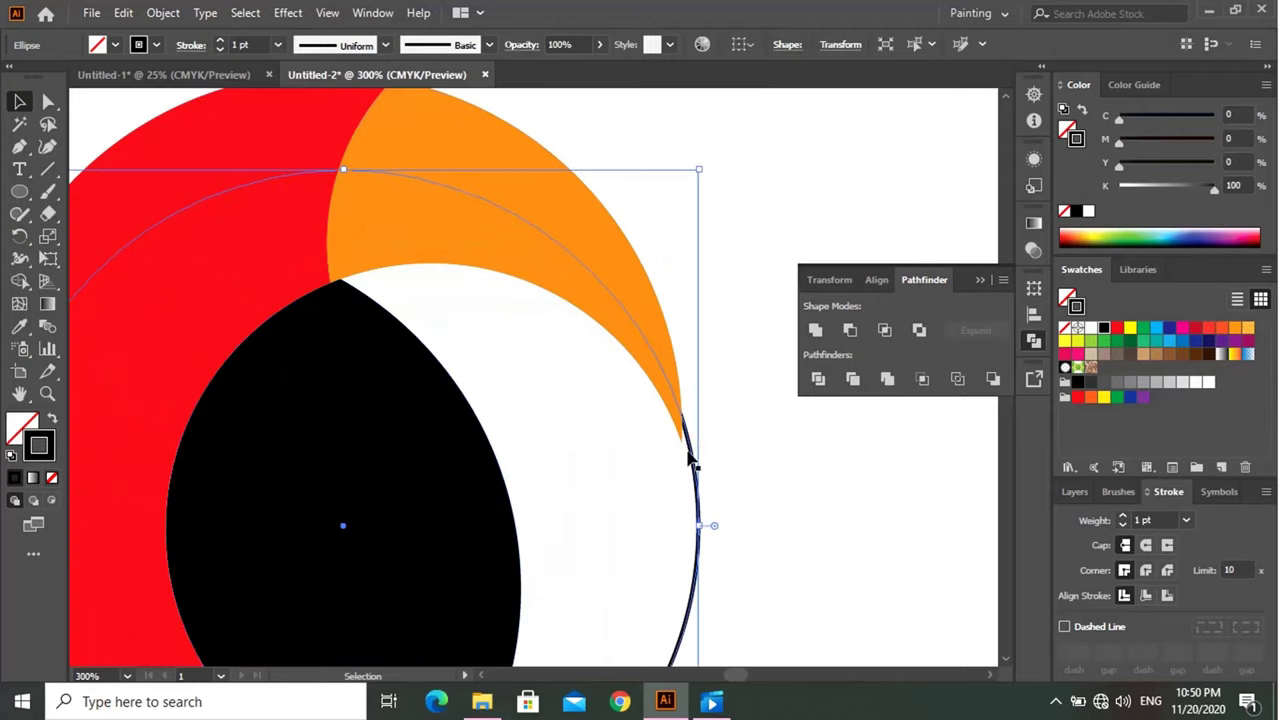
left_click_drag(692, 459, 686, 465)
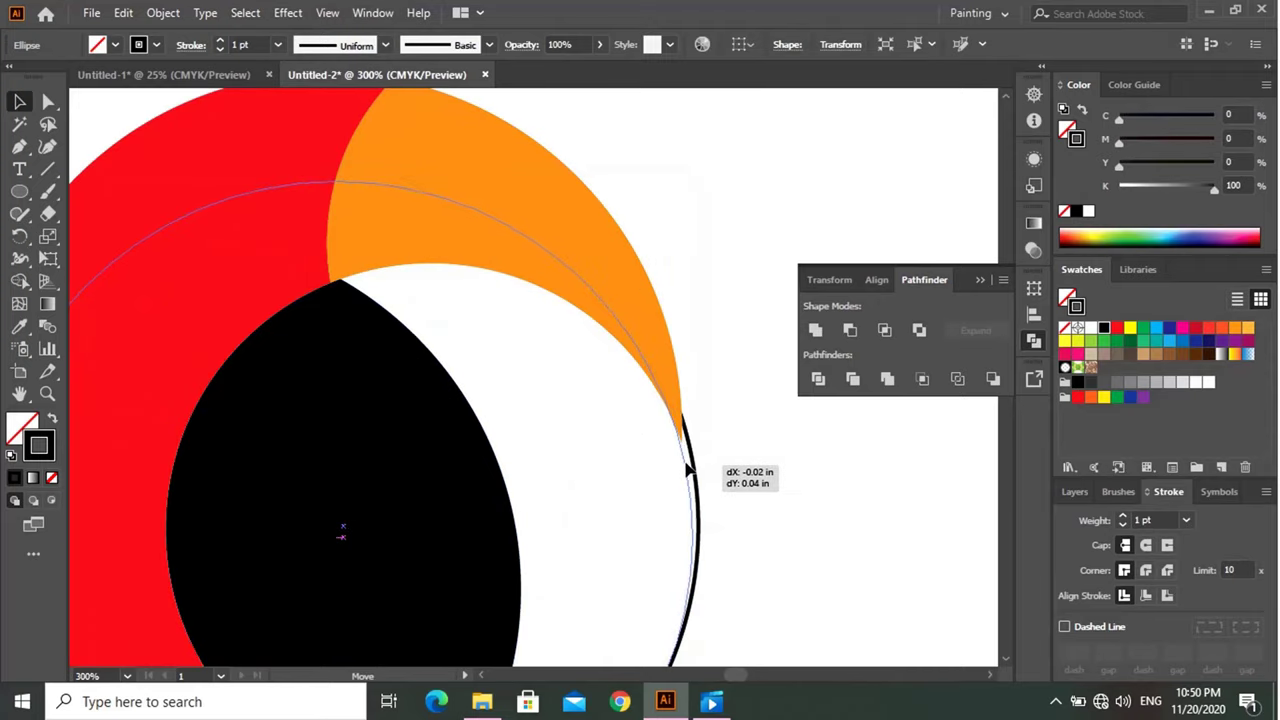
left_click_drag(686, 465, 682, 453)
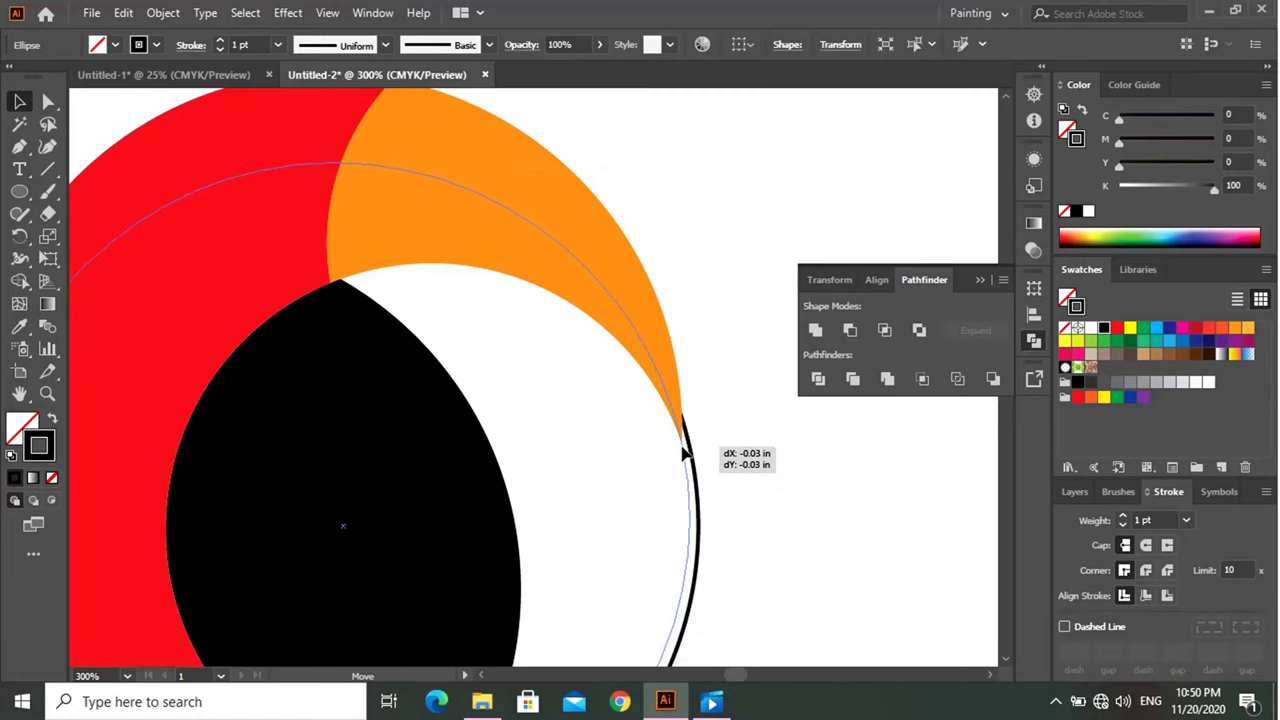
left_click_drag(683, 453, 684, 452)
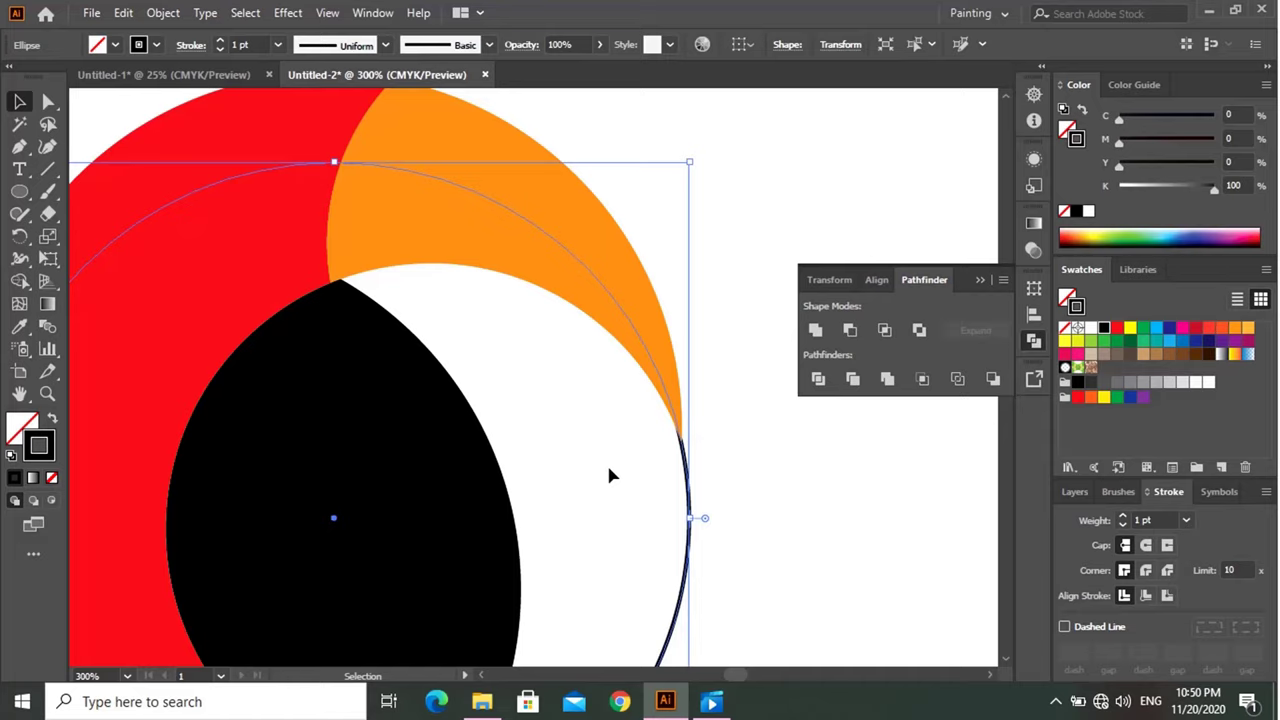
Divide the beak with the circle, ungroup the pieces, and delete the leftover curved edge.
left_click(460, 242, "shift")
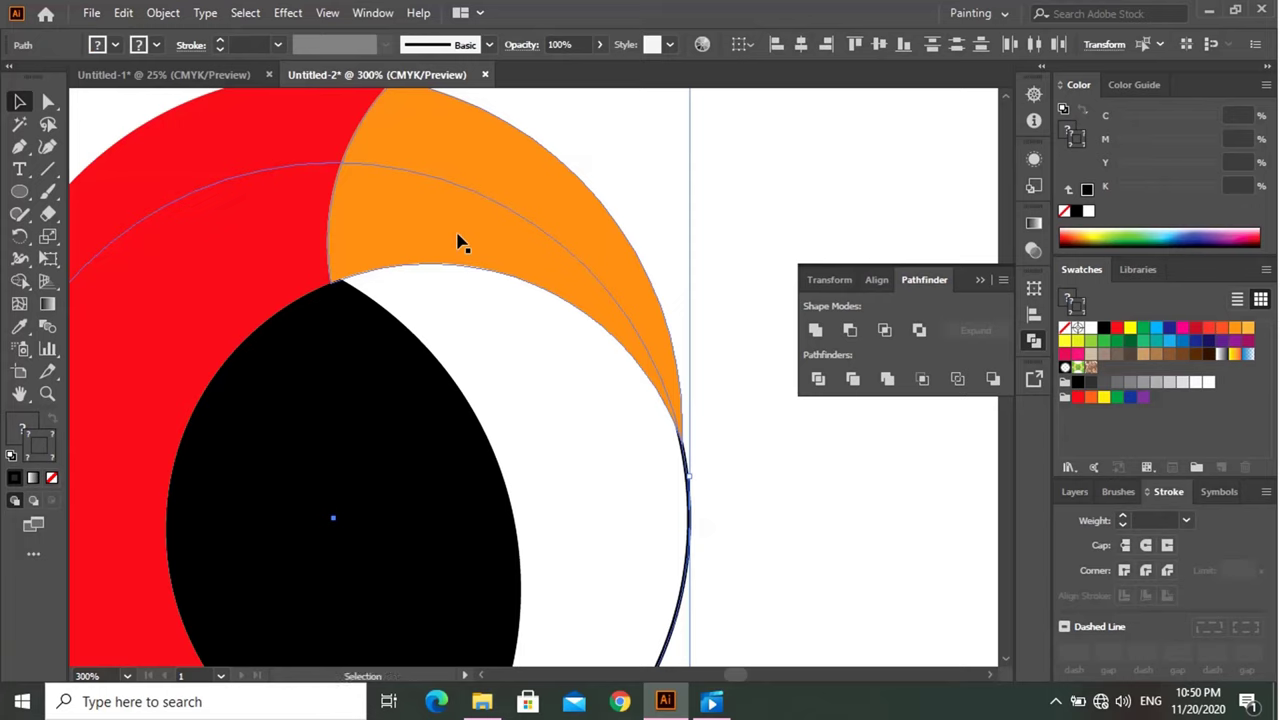
left_click(818, 380)
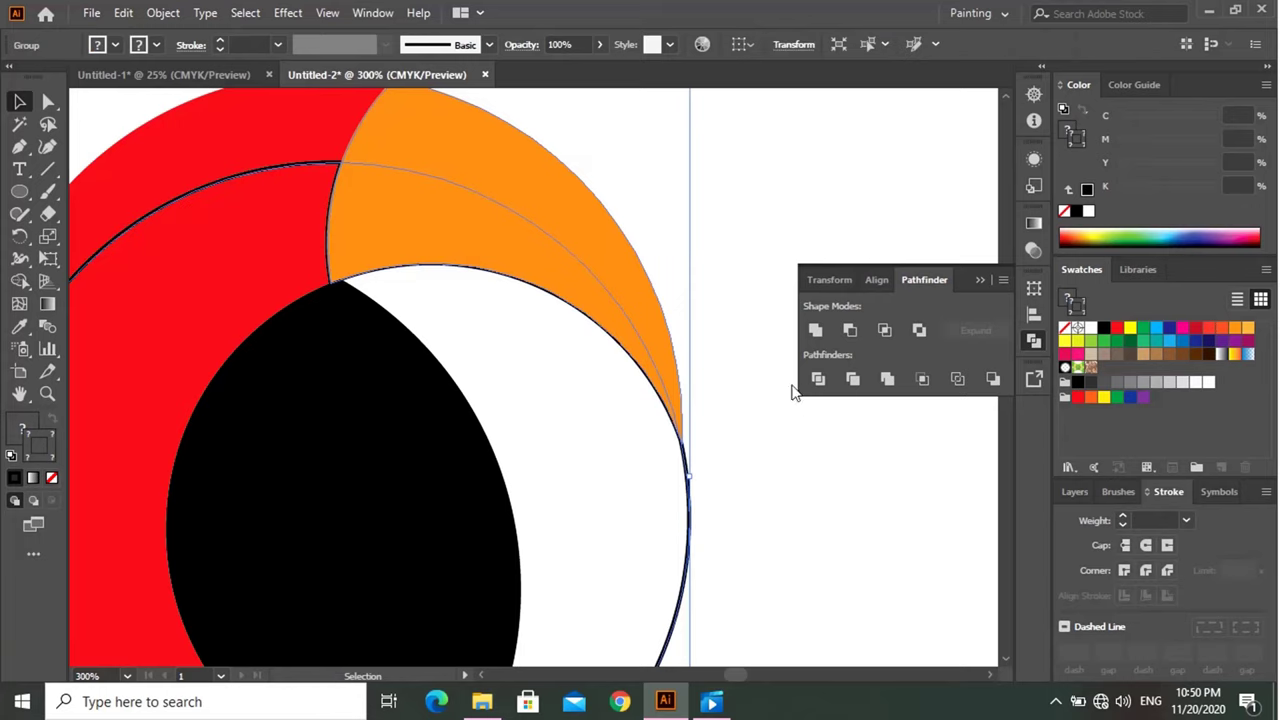
right_click(628, 345)
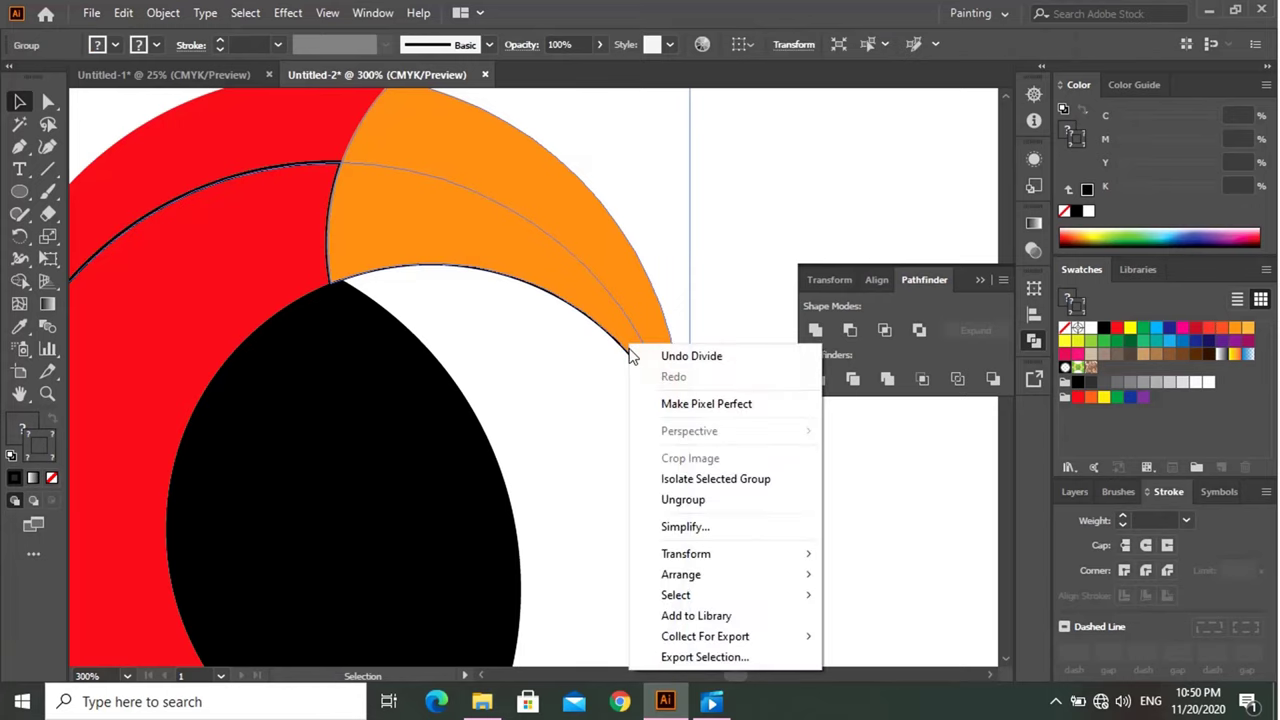
left_click(683, 500)
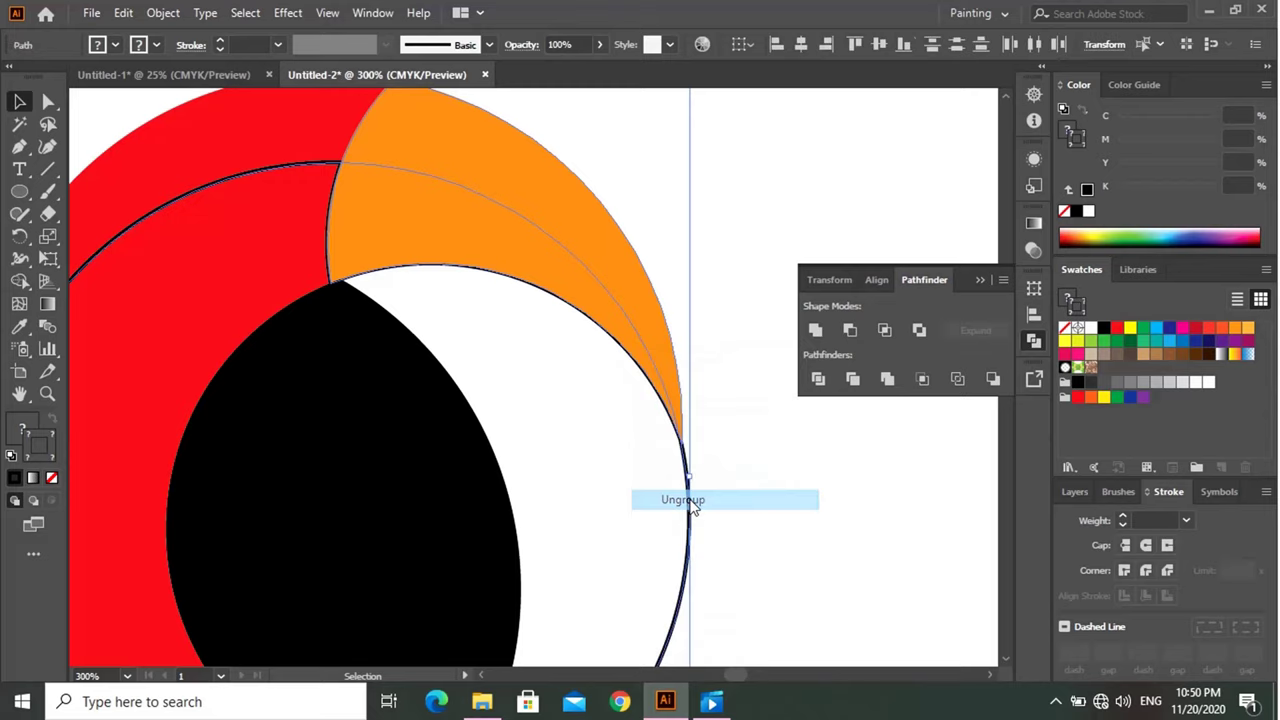
left_click(738, 500)
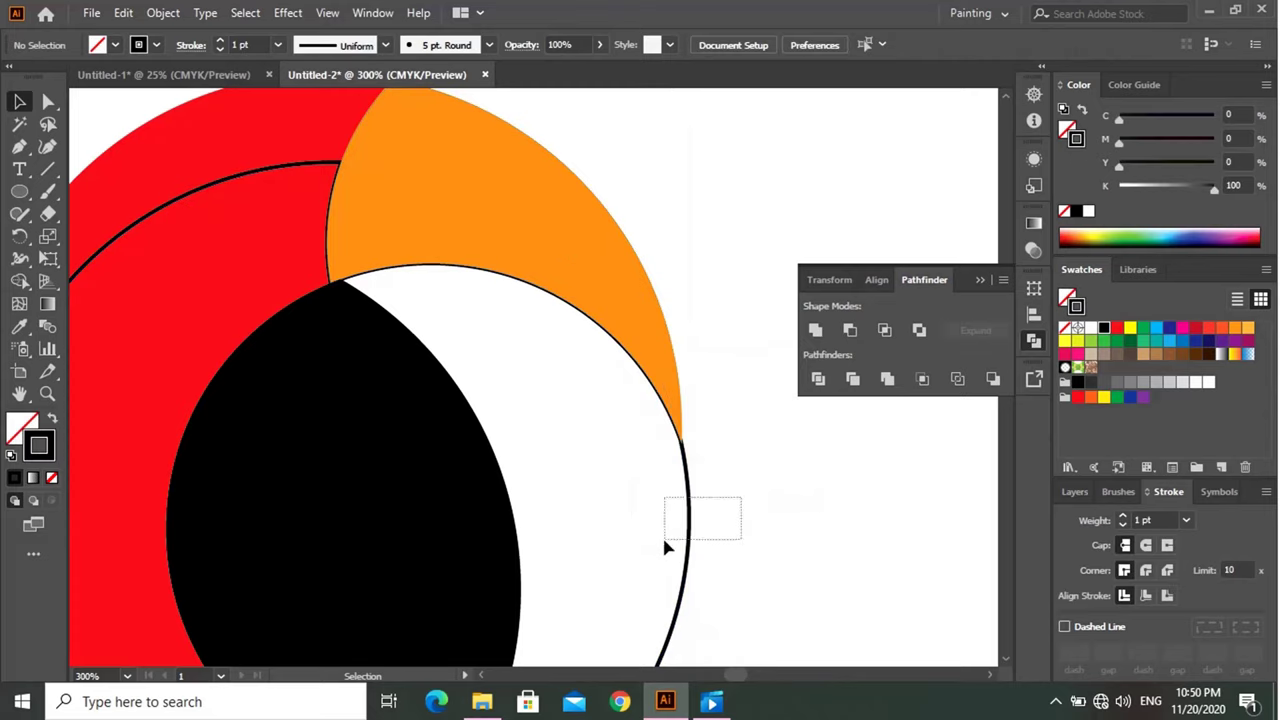
left_click_drag(727, 510, 664, 541)
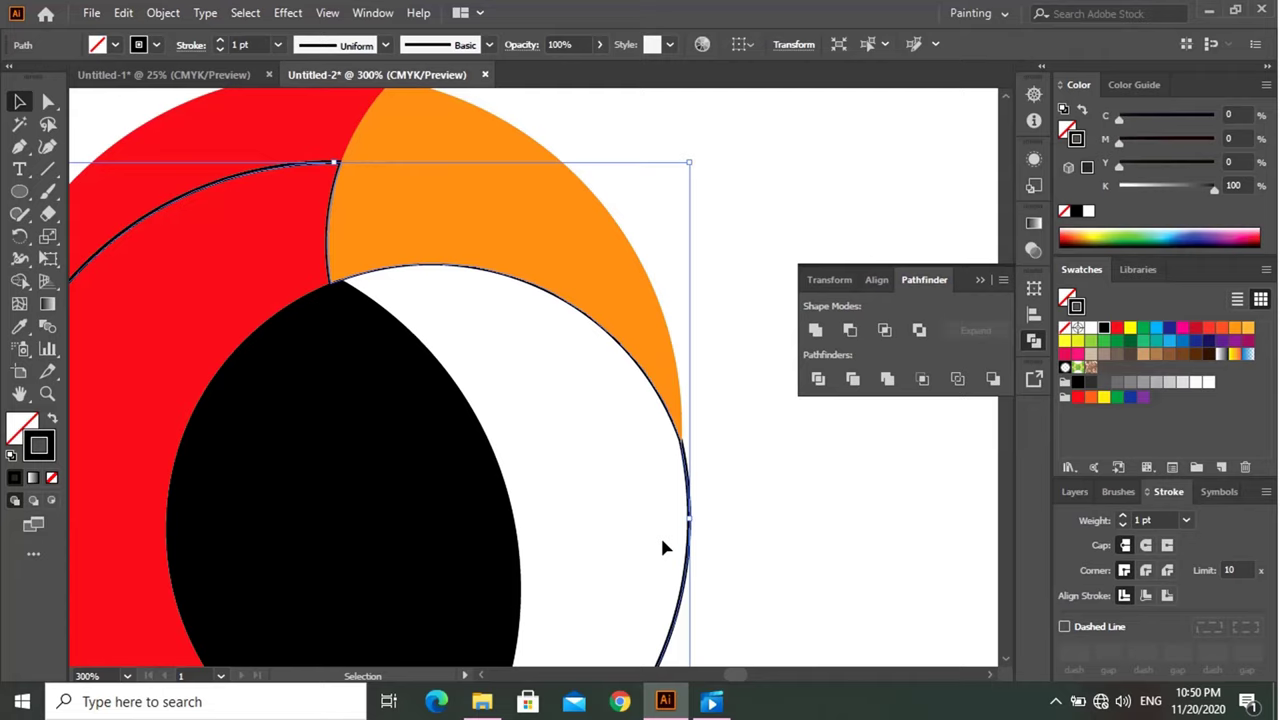
key("Delete")
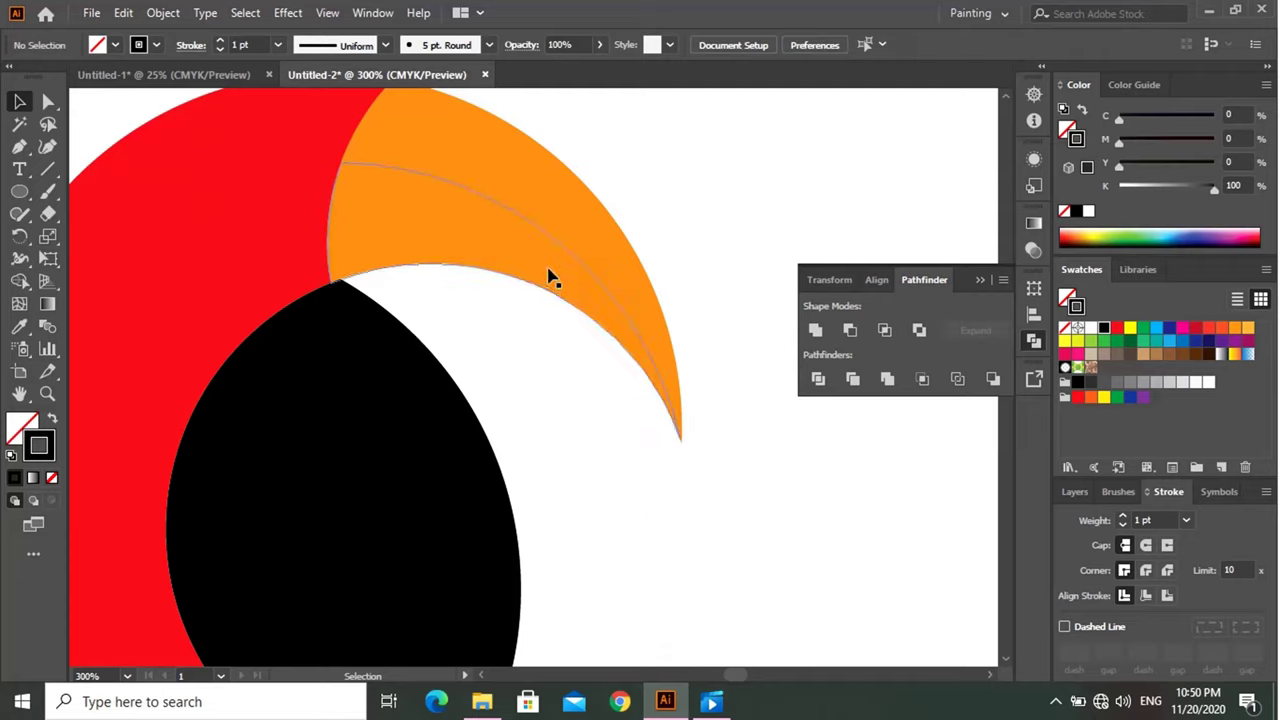
Fill the lower beak piece with dark orange sampled from the sample square.
left_click(549, 277)
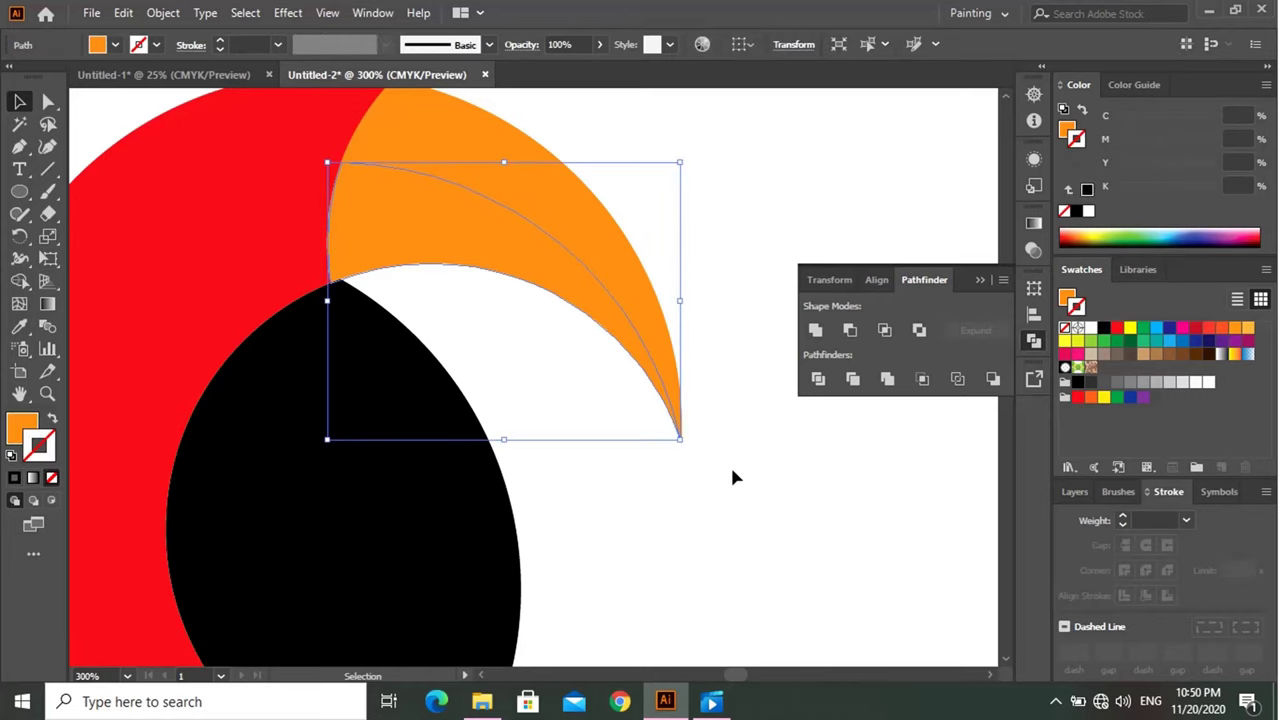
scroll(733, 478, "down", 2)
scroll(737, 478, "down", 1)
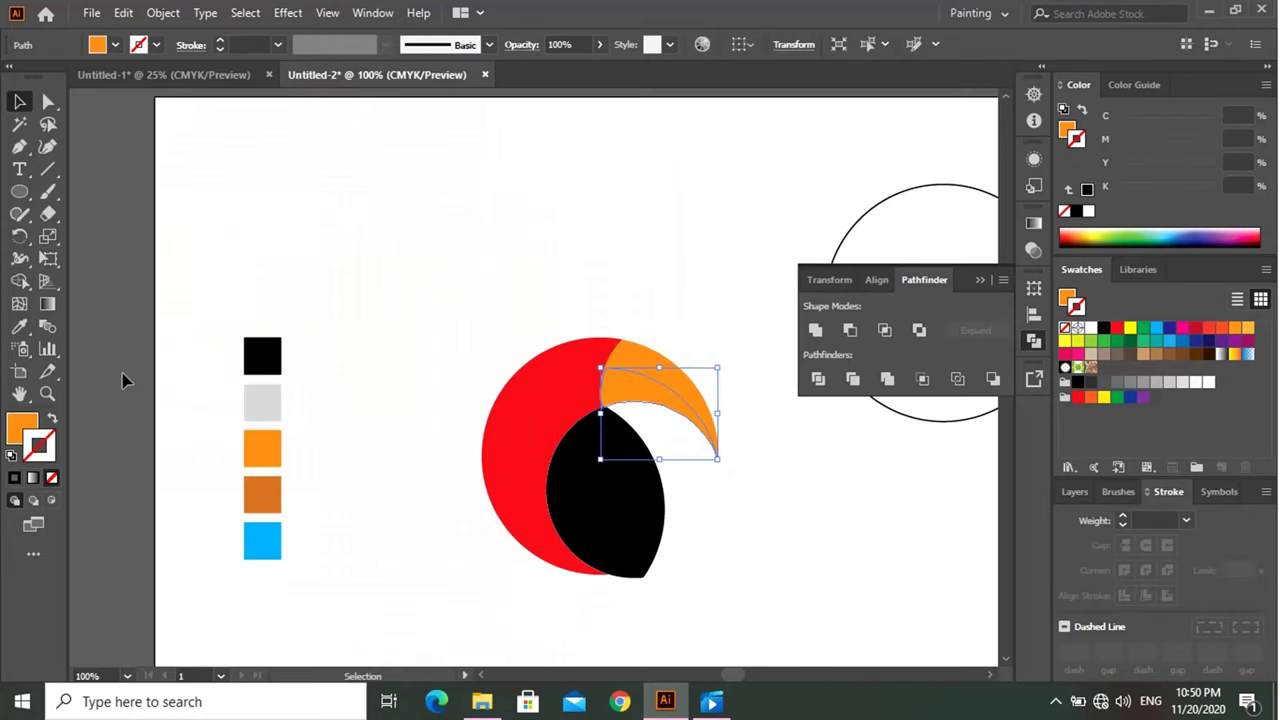
left_click(20, 326)
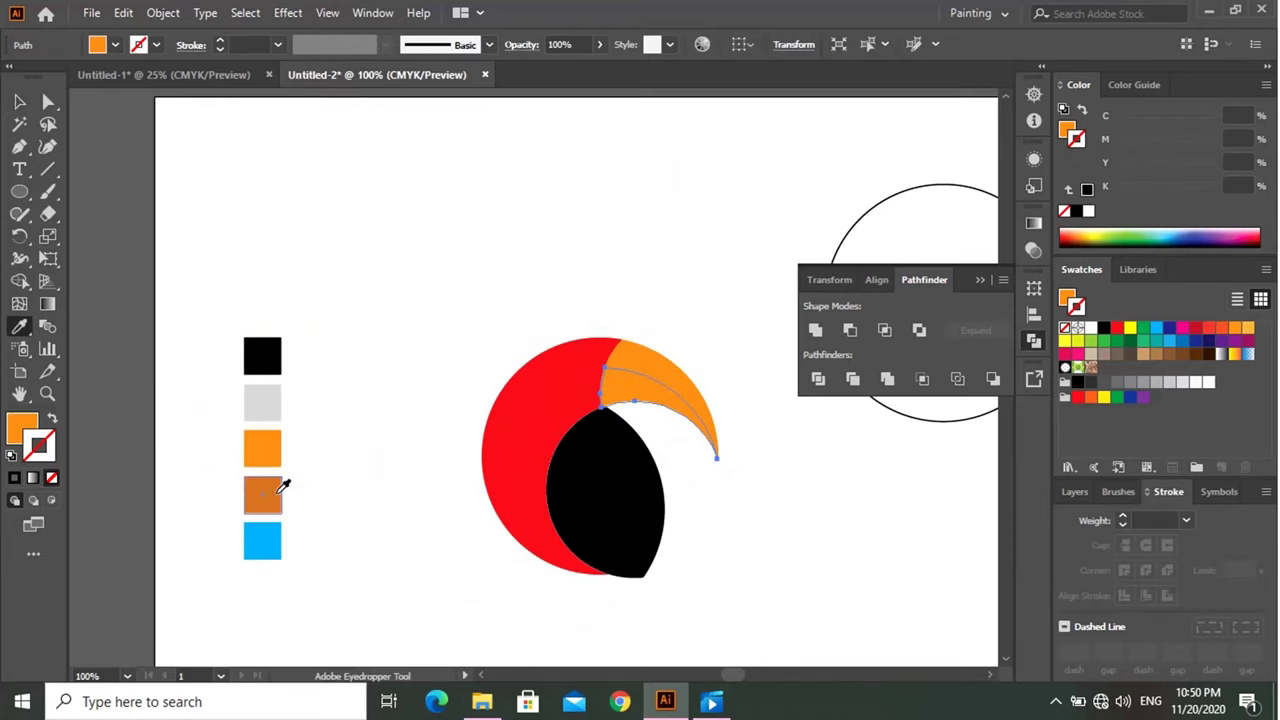
left_click(281, 482)
left_click(19, 101)
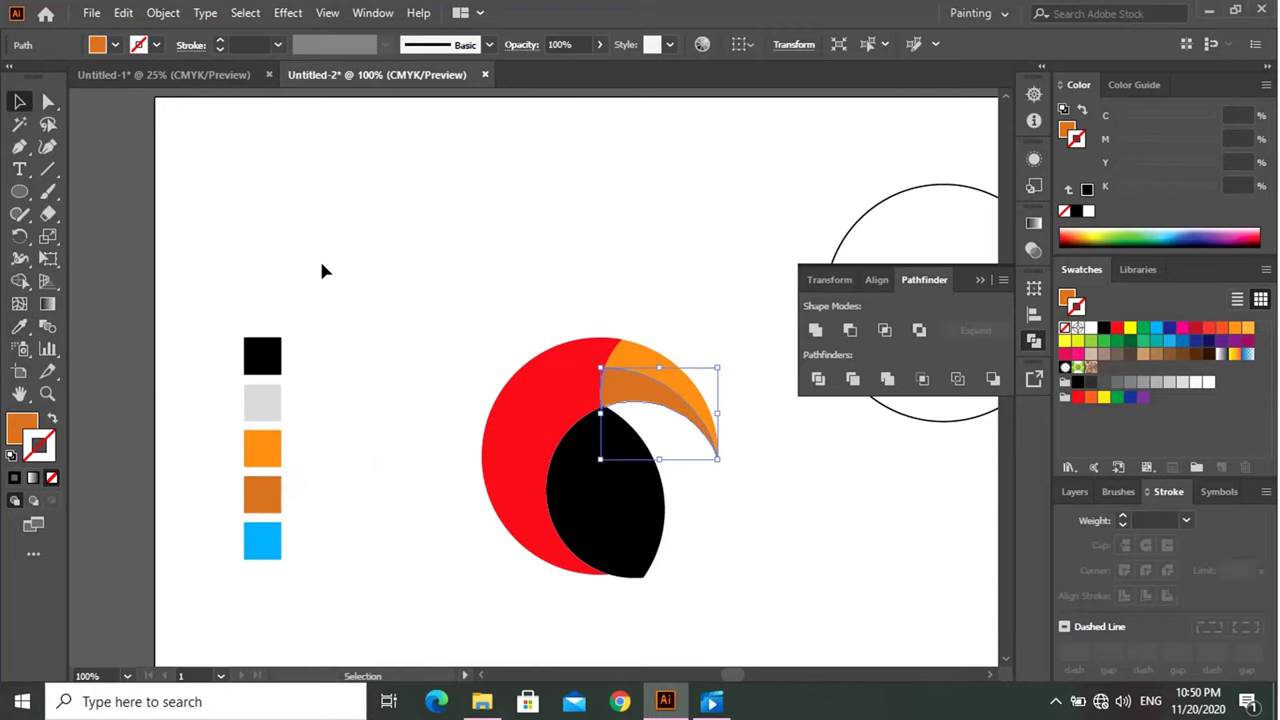
left_click(515, 355)
left_click_drag(532, 375, 371, 309)
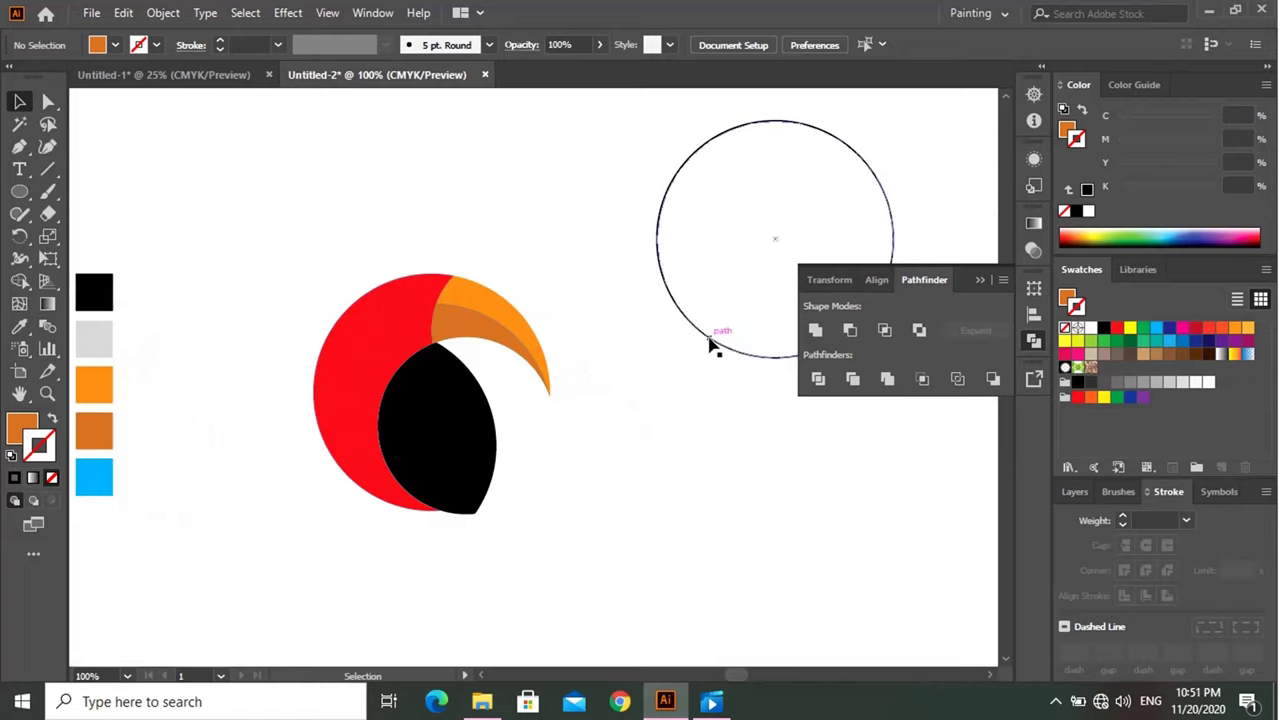
Copy the outline circle onto the head, enlarge it to 2.62 in, and reposition it over the head.
left_click_drag(710, 343, 397, 498)
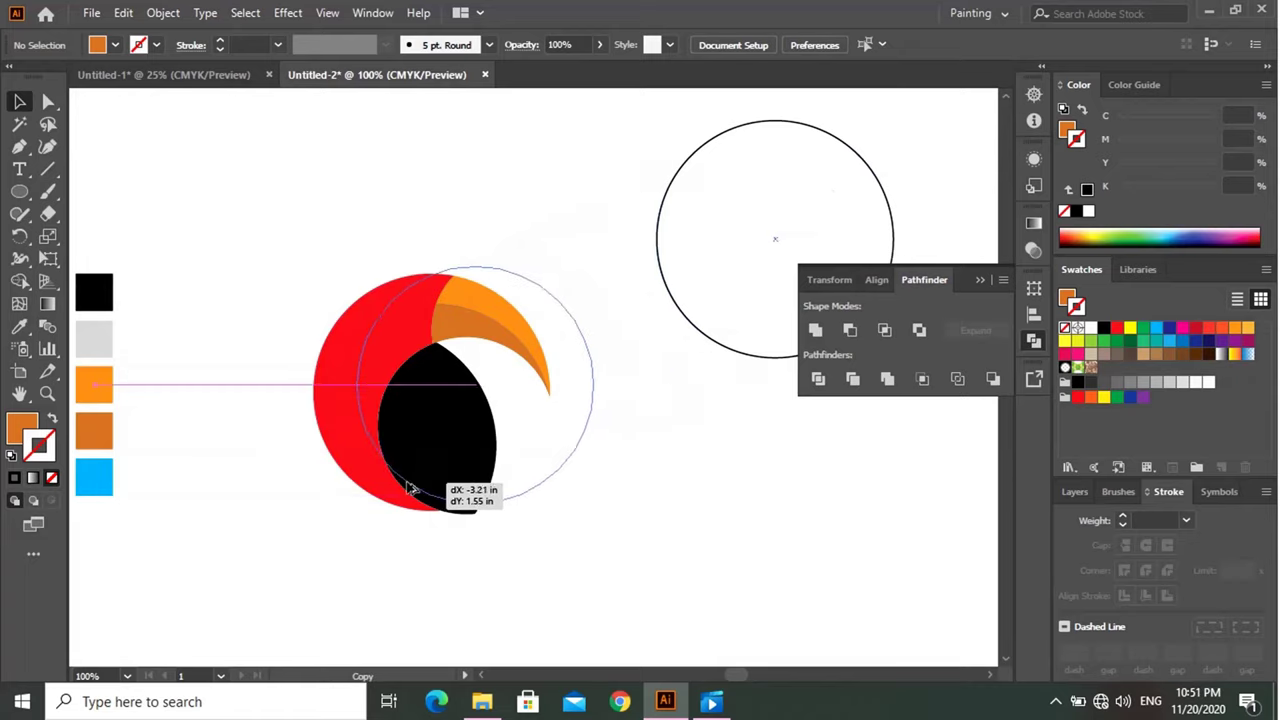
left_click_drag(397, 498, 399, 498)
scroll(451, 523, "up", 3)
scroll(480, 515, "down", 2)
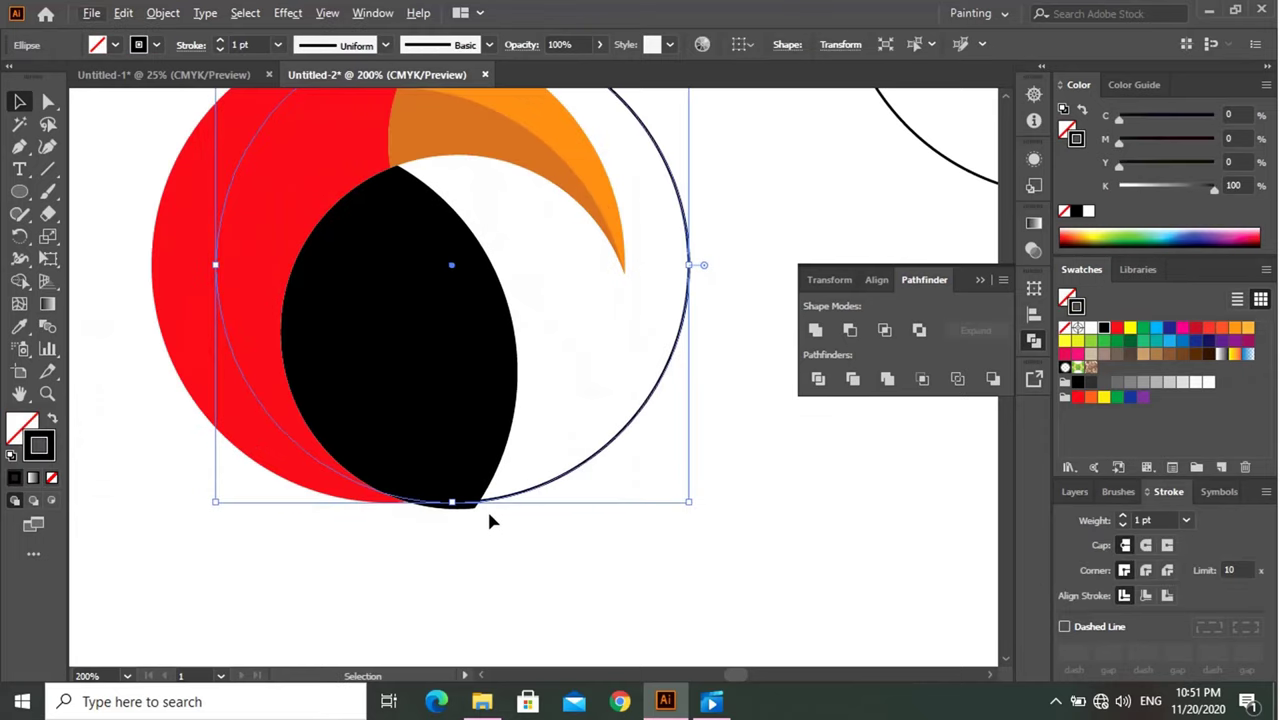
left_click_drag(448, 458, 442, 525)
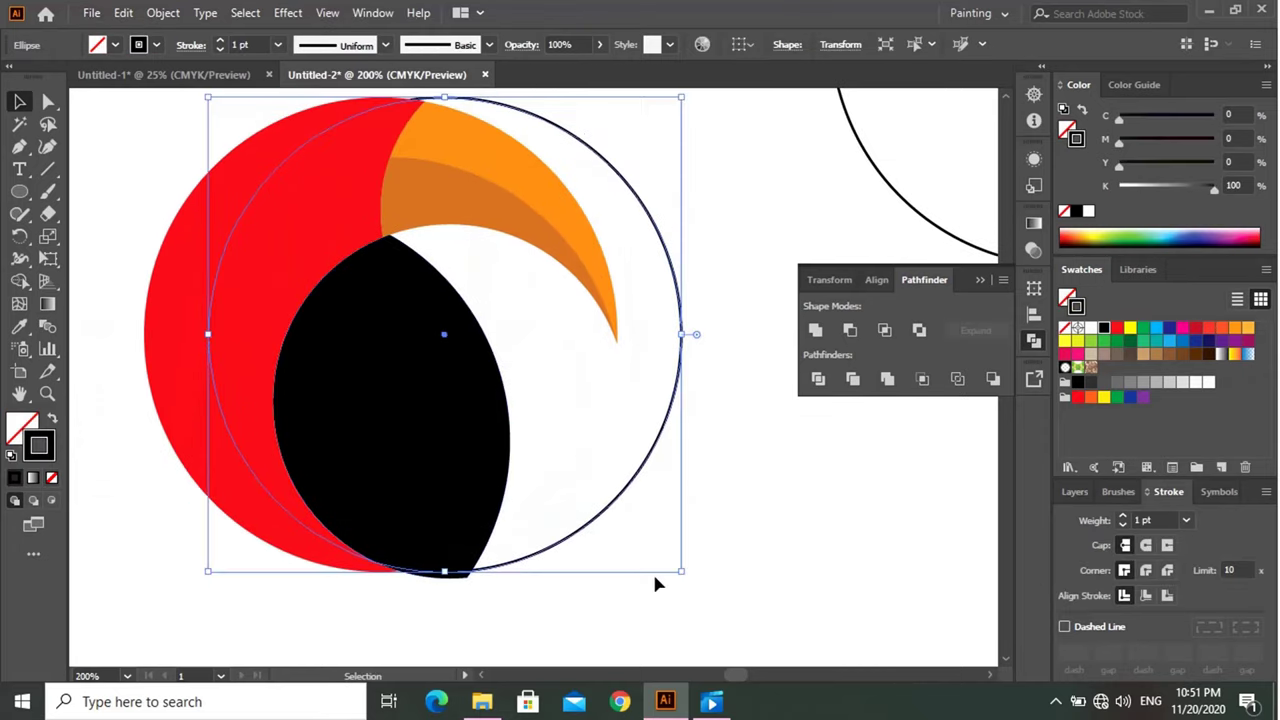
left_click_drag(681, 571, 692, 587)
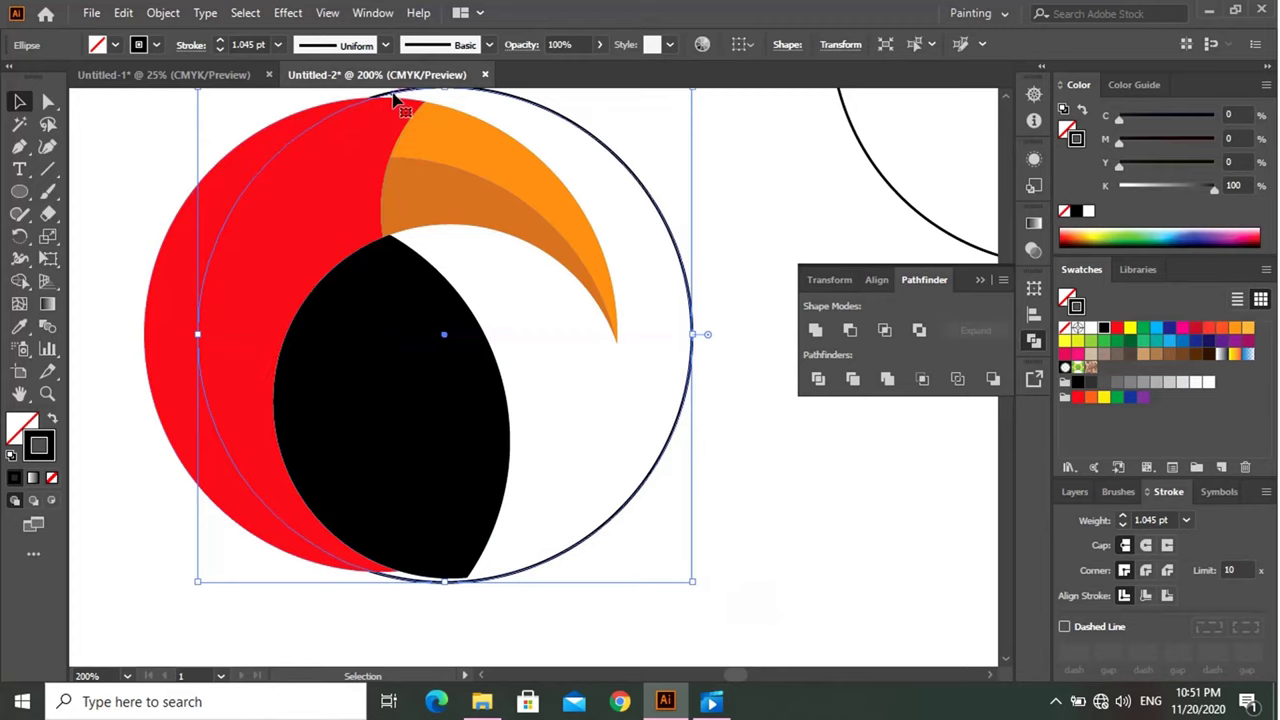
left_click_drag(396, 97, 432, 258)
scroll(450, 200, "down", 1)
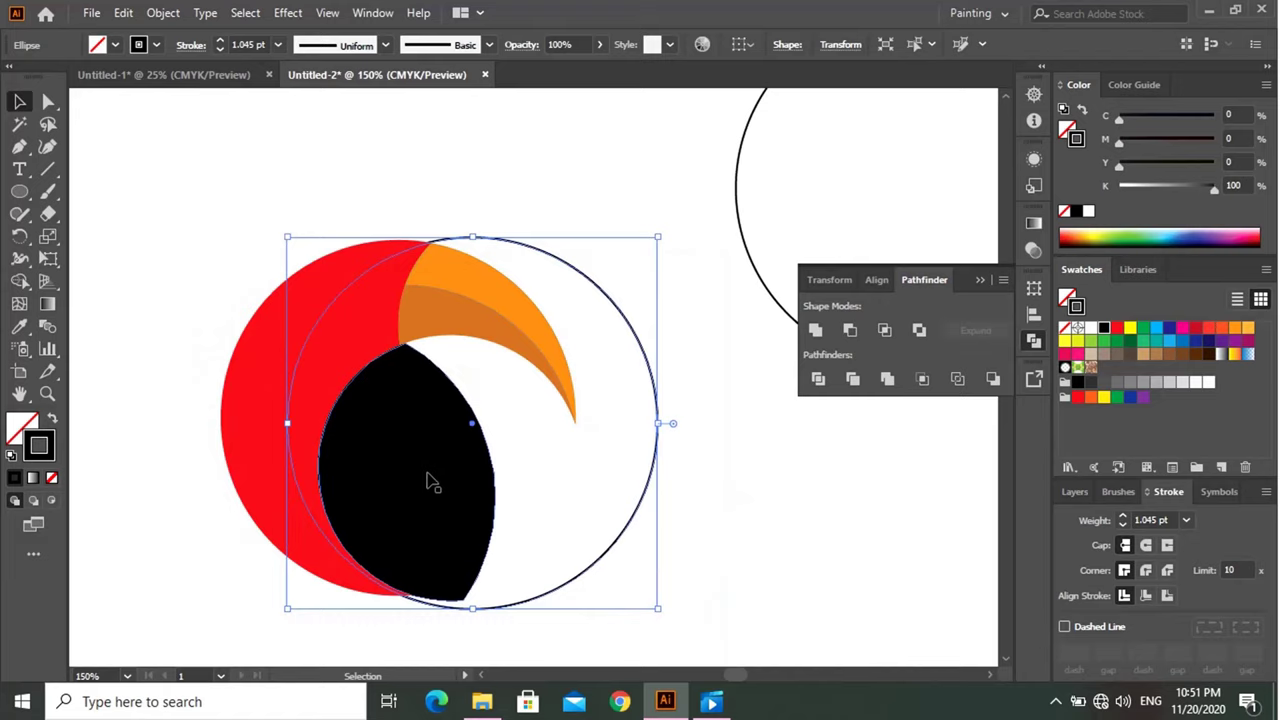
Divide the red head shape with the circle, ungroup, and delete the leftover circle piece.
left_click(258, 432, "shift")
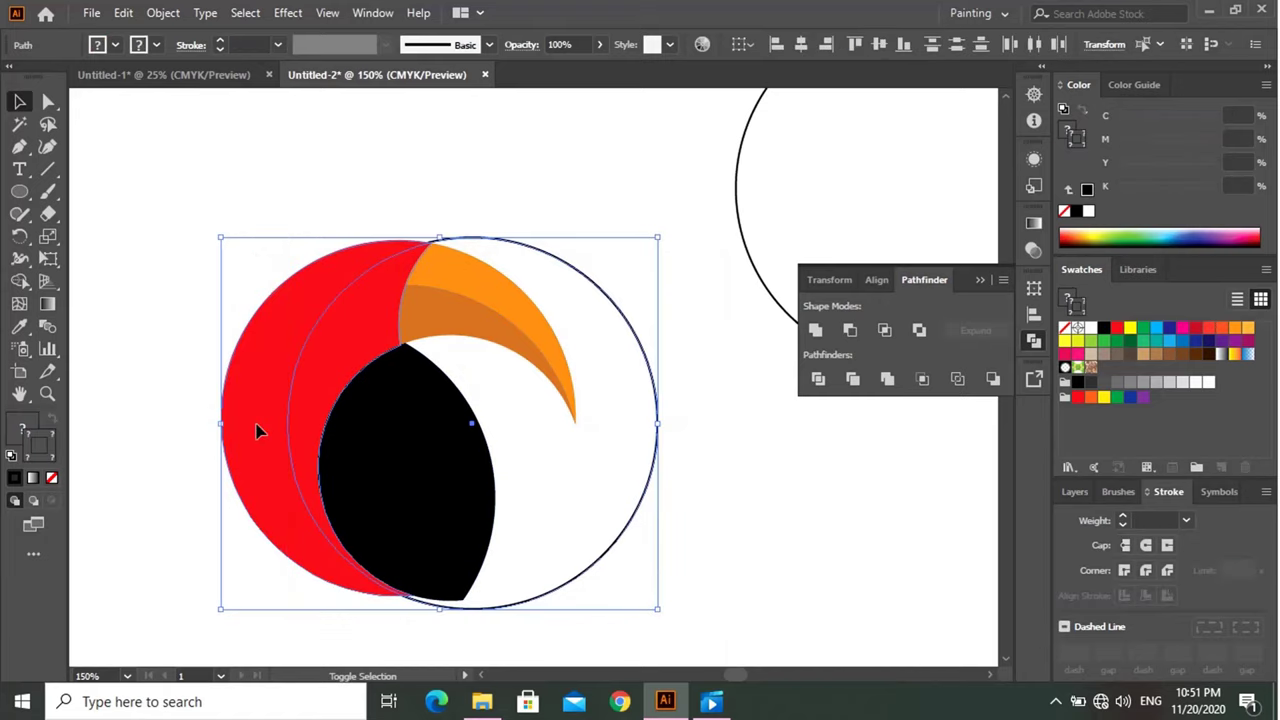
left_click(817, 380)
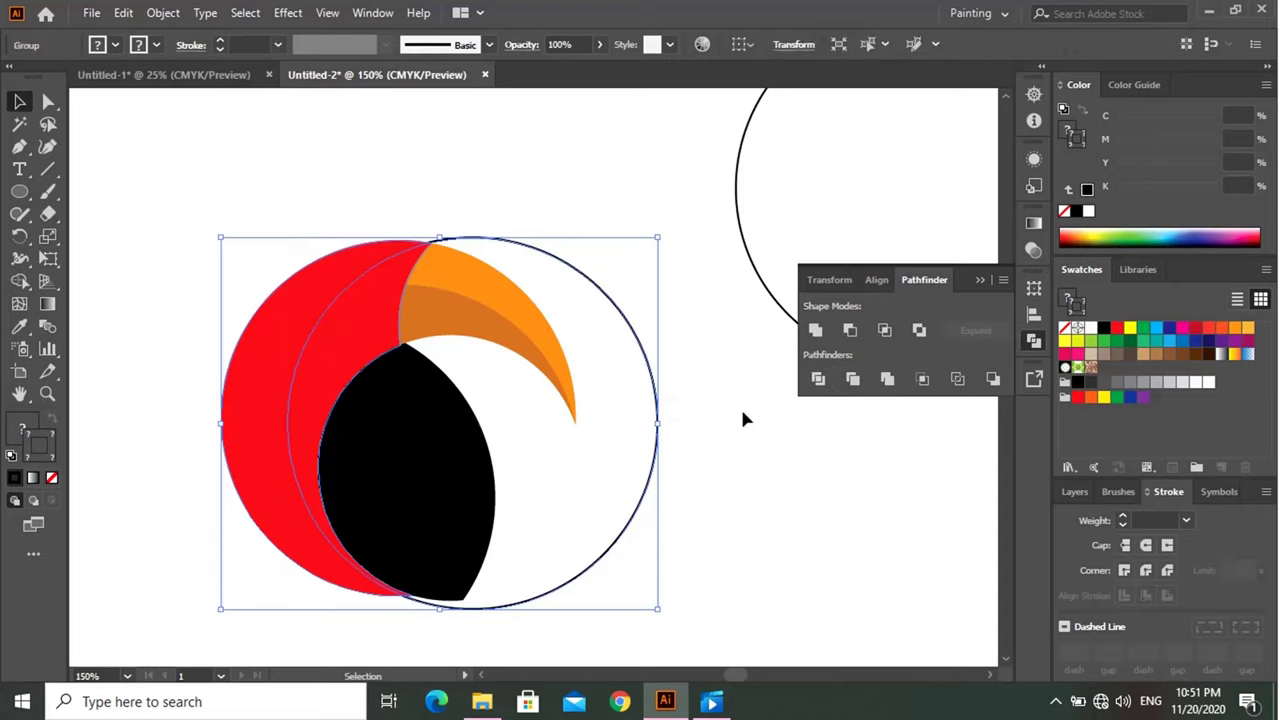
right_click(580, 455)
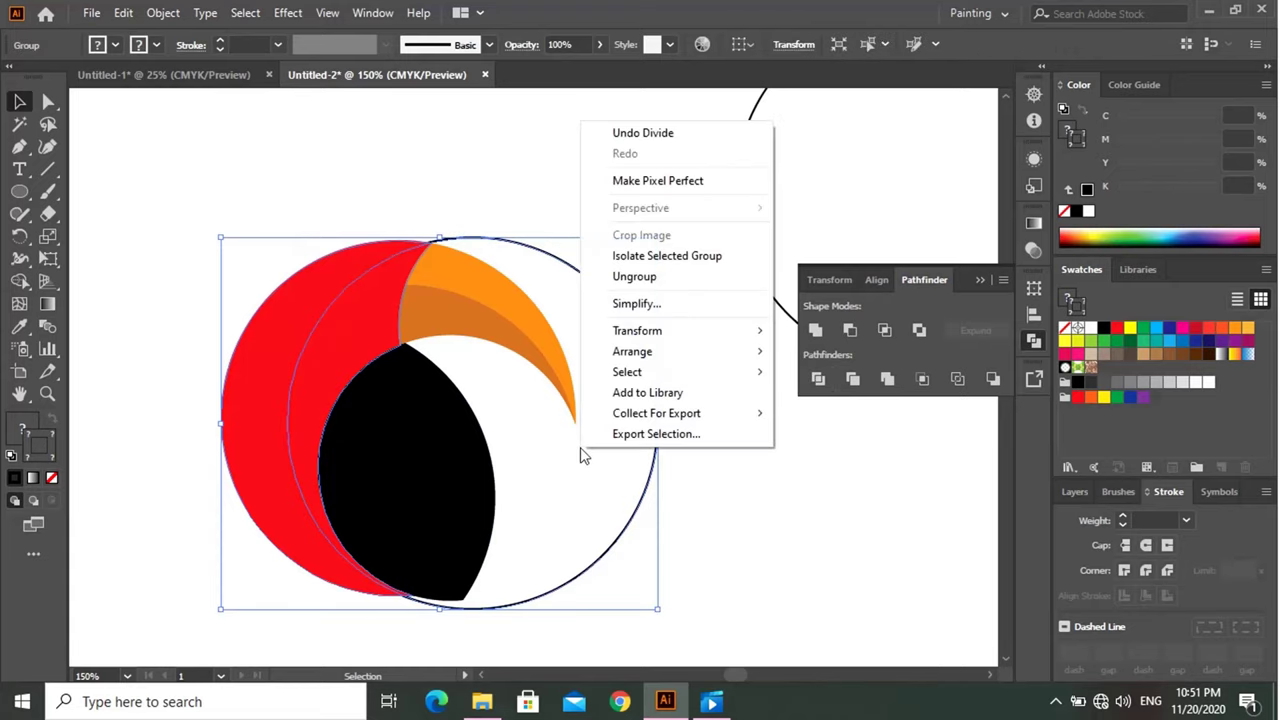
left_click(642, 285)
left_click(704, 398)
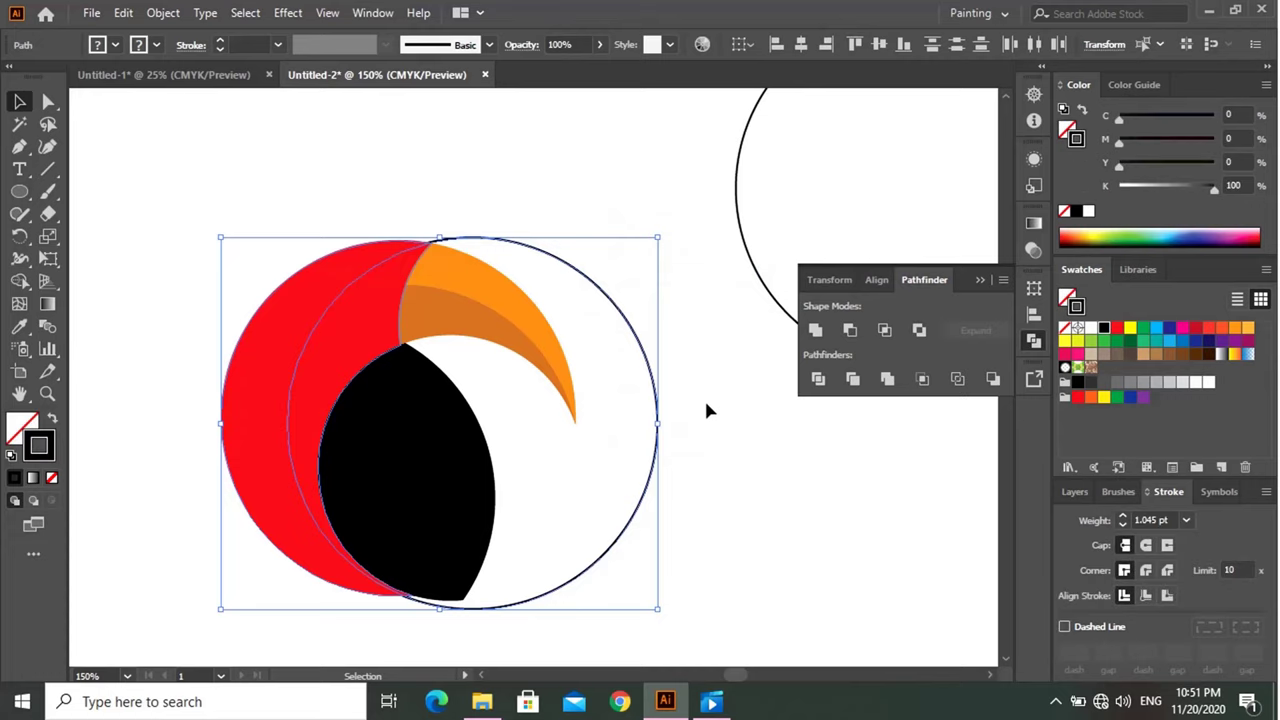
left_click_drag(710, 371, 635, 508)
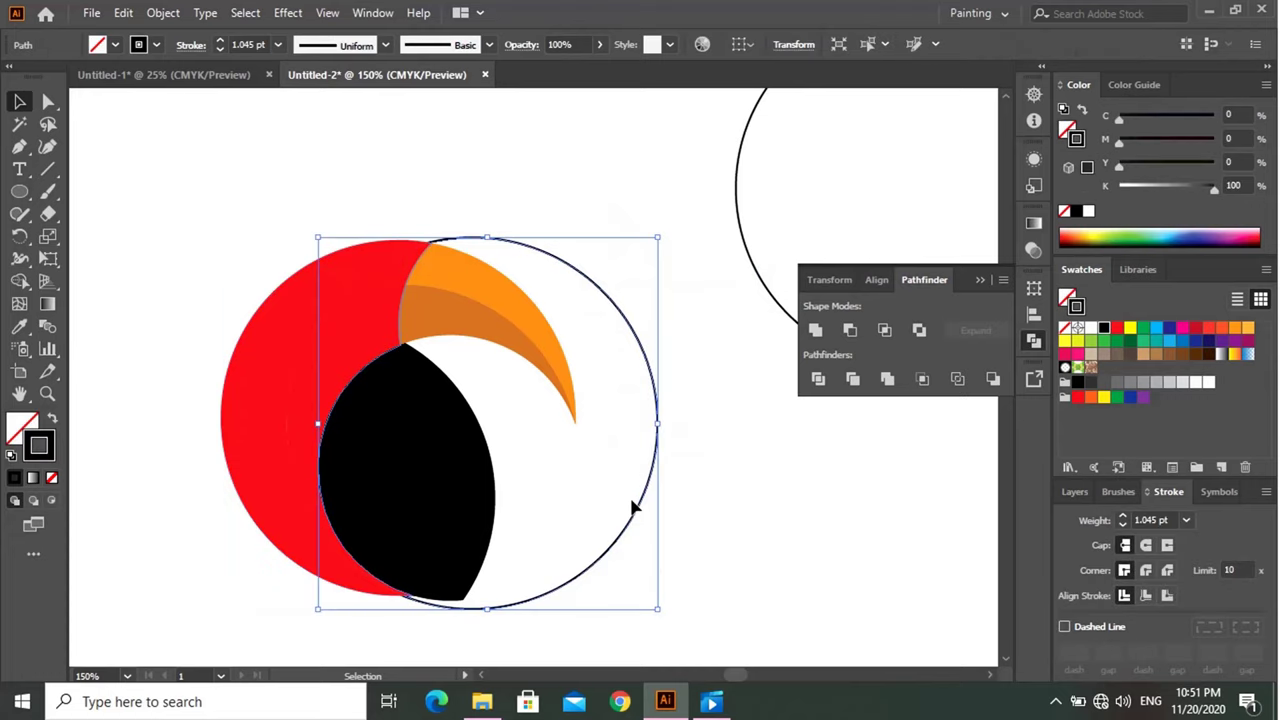
key("Delete")
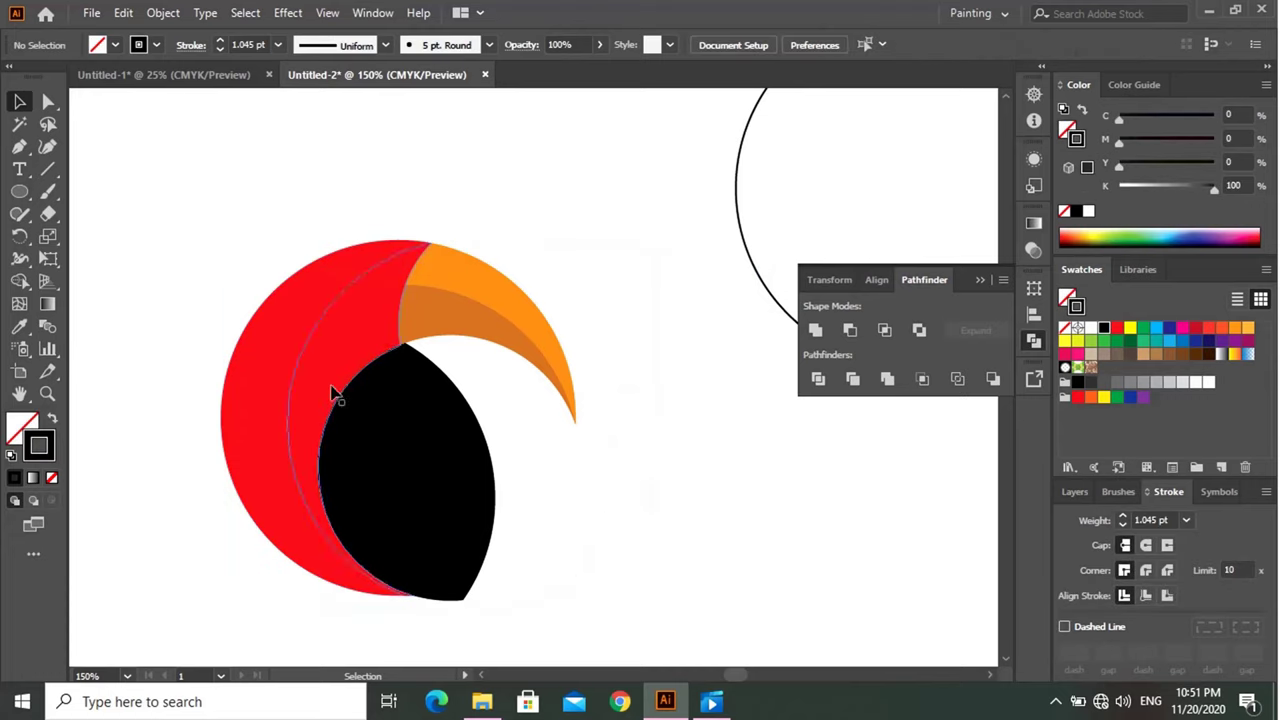
Fill the inner red crescent with light grey sampled from the grey sample square.
left_click(333, 388)
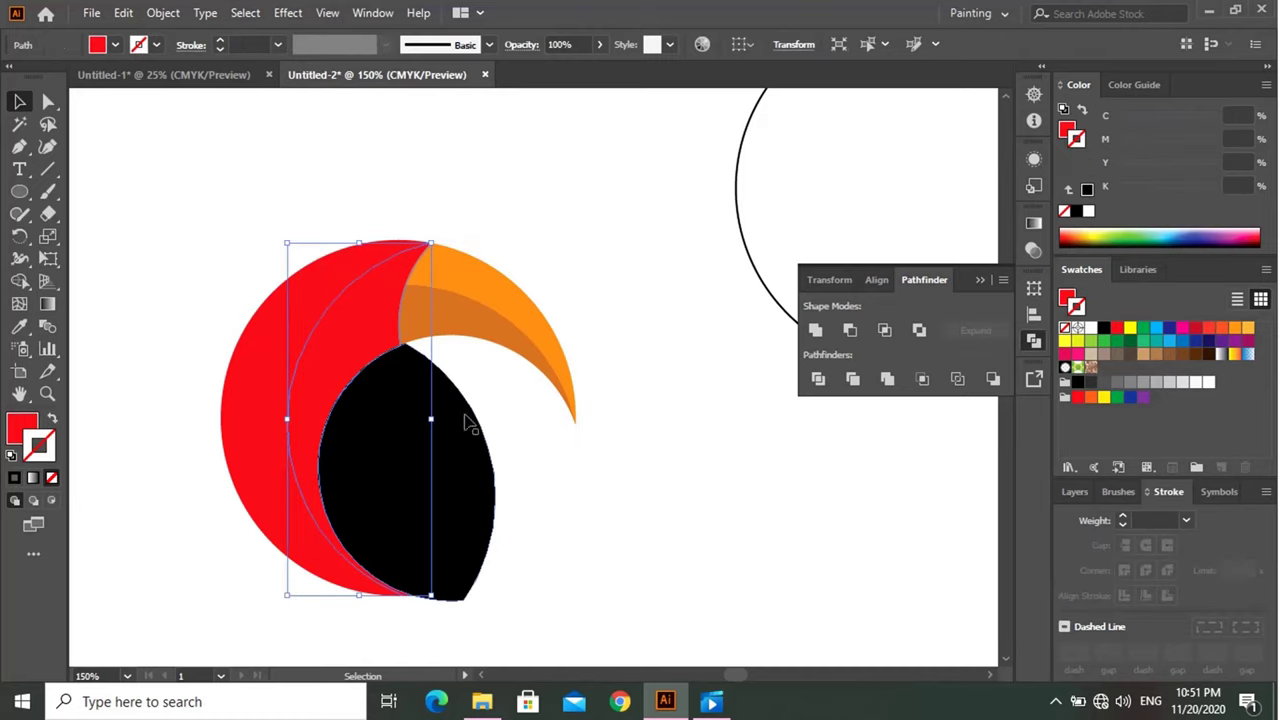
scroll(737, 474, "down", 1)
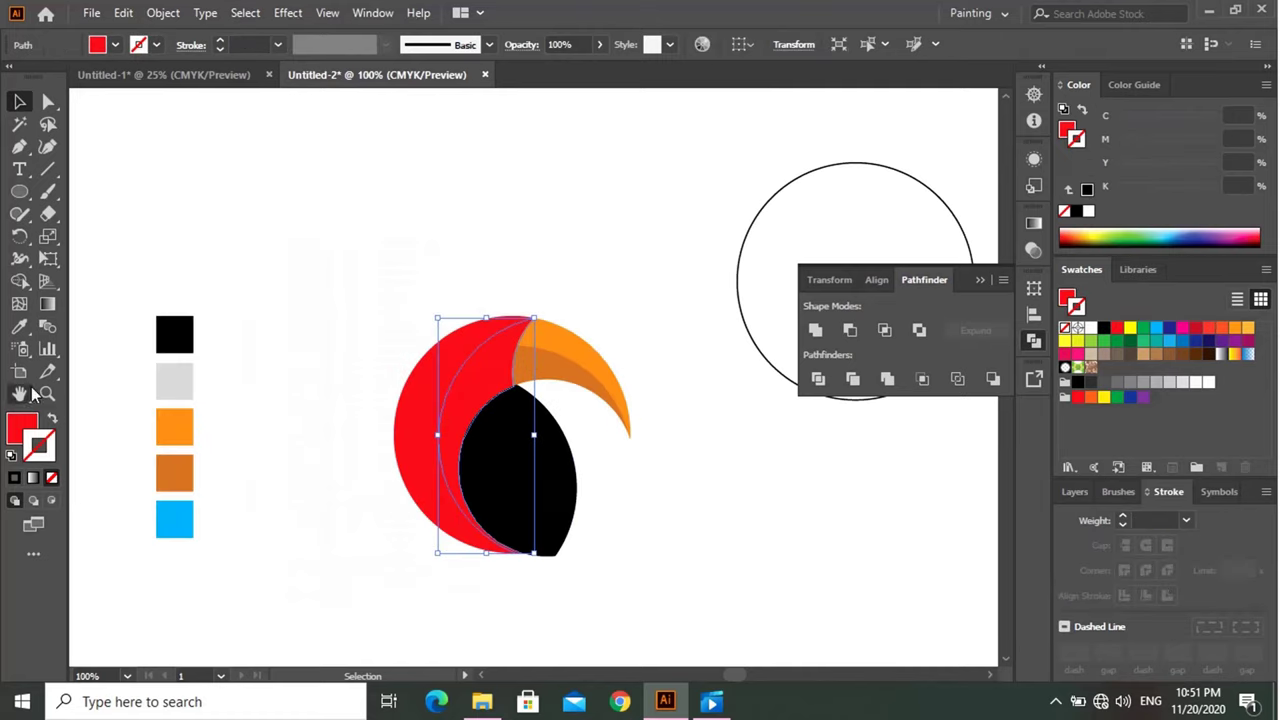
left_click(18, 330)
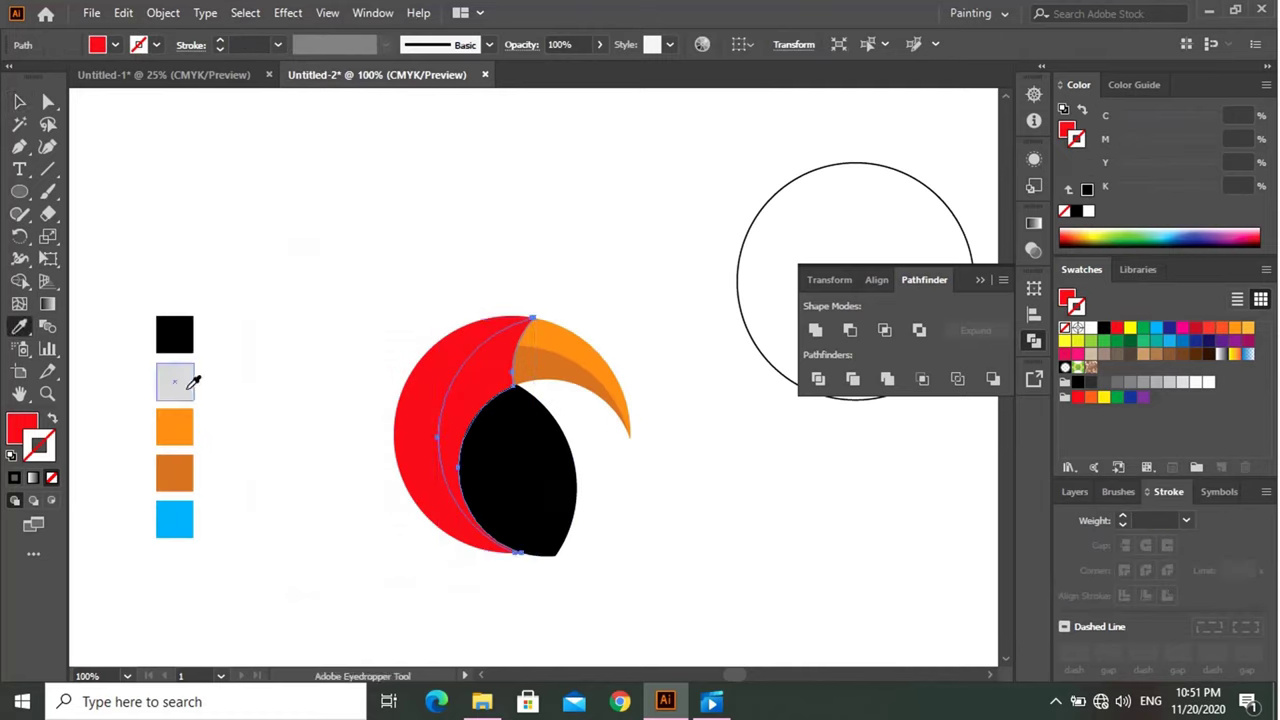
left_click(185, 392)
key("v")
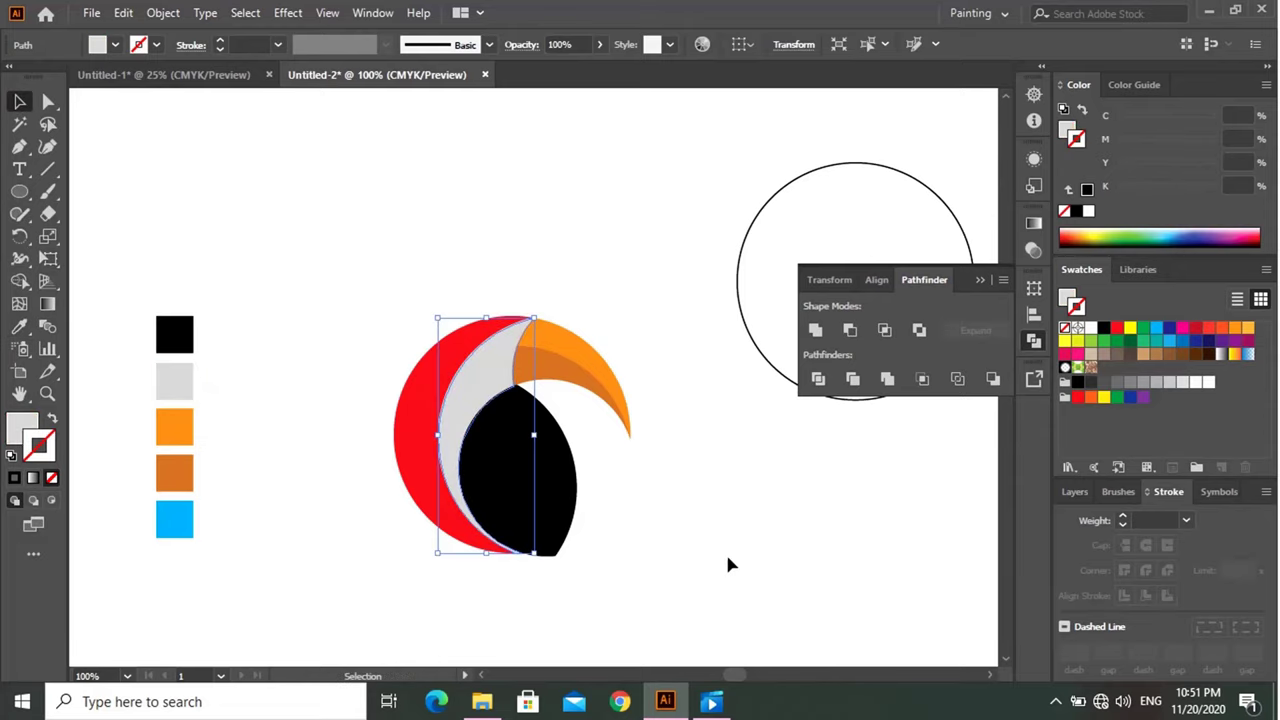
left_click(733, 560)
scroll(613, 485, "up", 1)
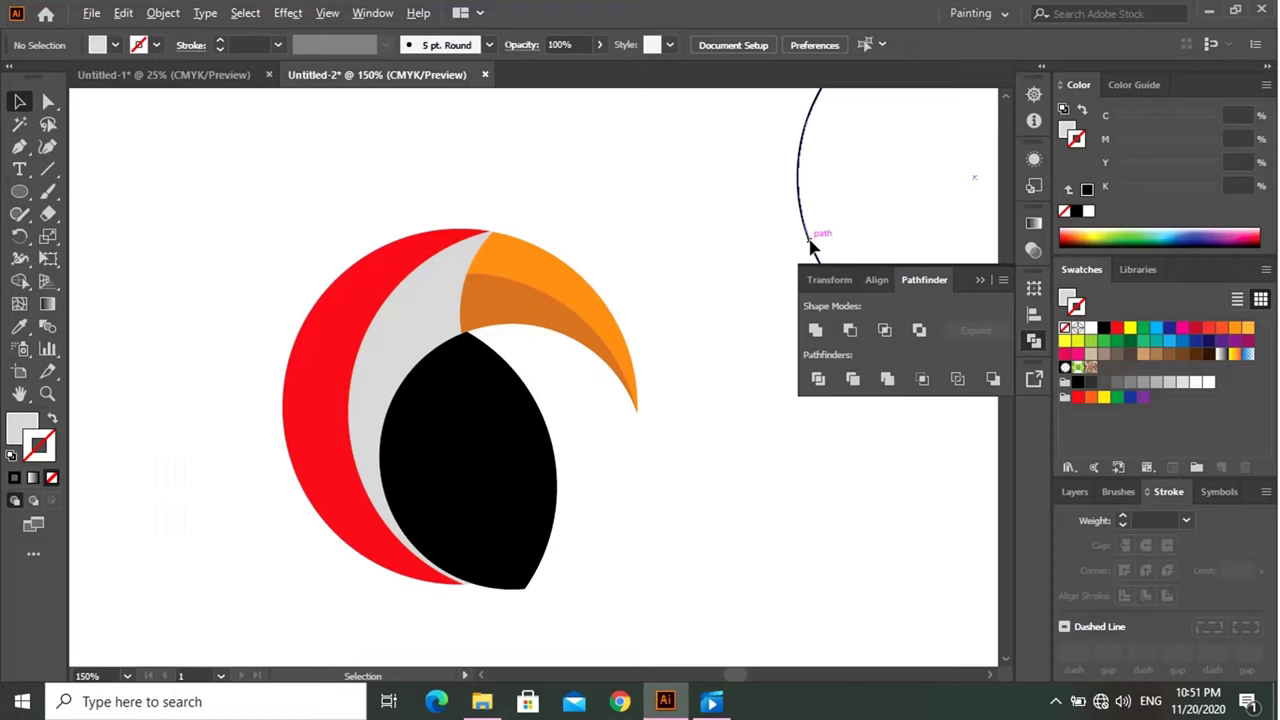
Copy the outline circle onto the head, nudge it right, and shrink it proportionally to 2.44 in.
left_click_drag(812, 245, 361, 345)
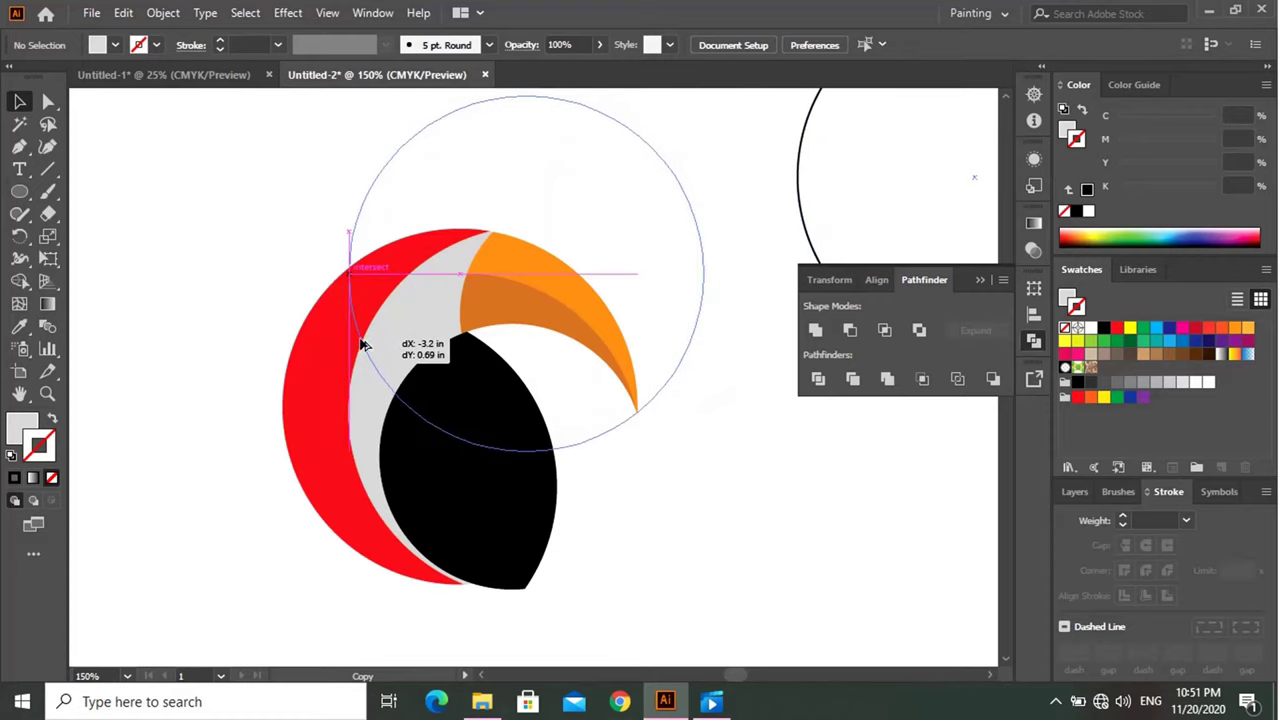
left_click_drag(363, 345, 363, 345)
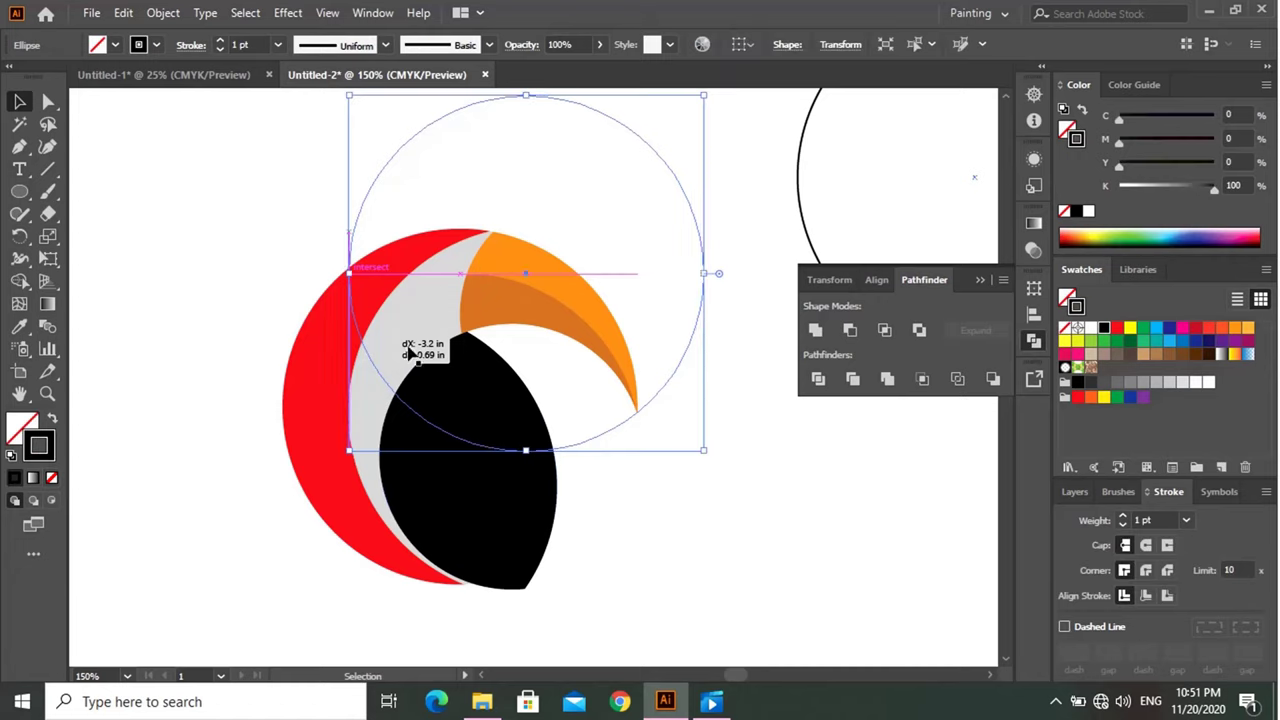
scroll(521, 325, "up", 1)
scroll(530, 400, "up", 1)
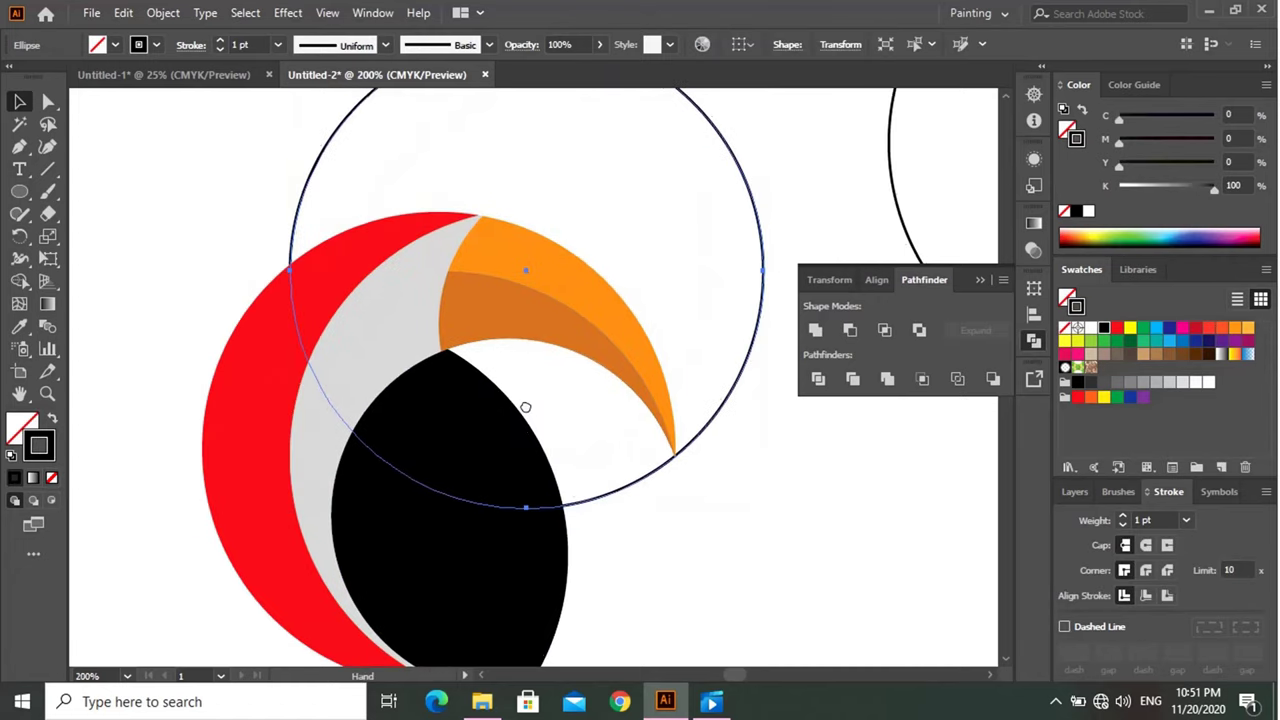
left_click_drag(594, 541, 614, 545)
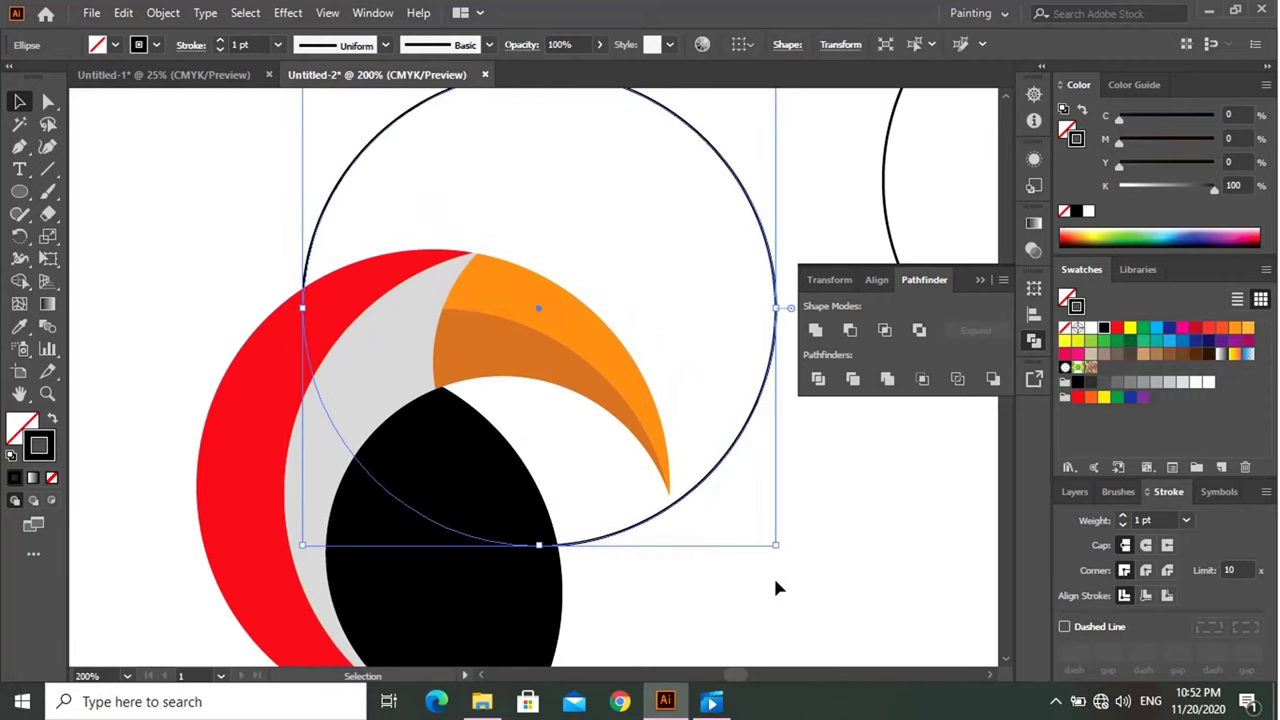
key("shift")
left_click_drag(774, 546, 765, 540)
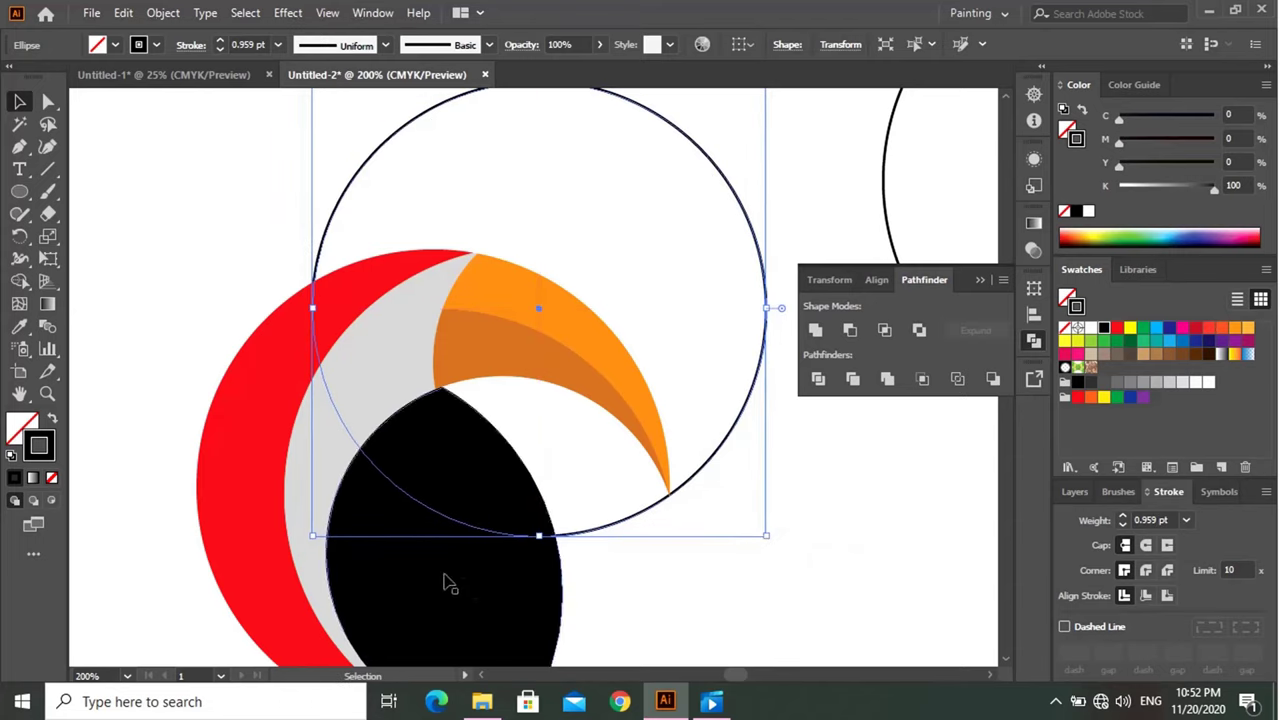
key("shift")
Divide the grey crescent along the circle, ungroup, and delete the large outline circle.
left_click(378, 383, "shift")
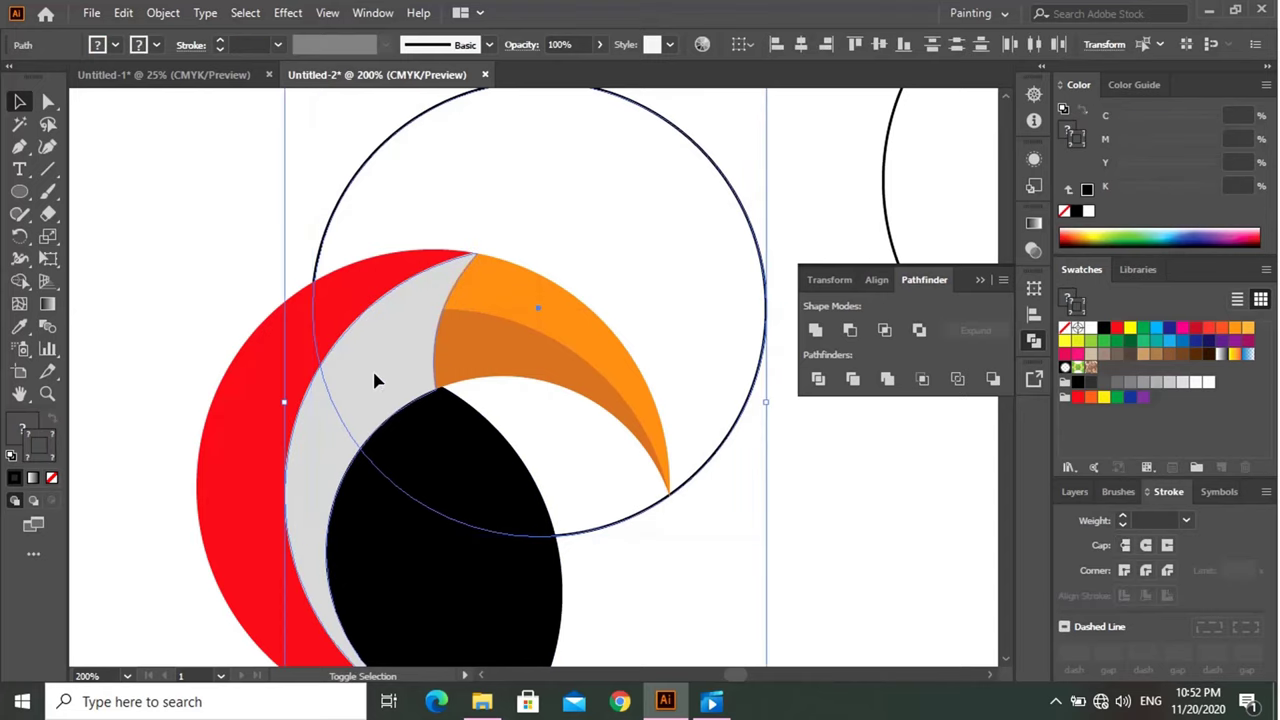
left_click(820, 379)
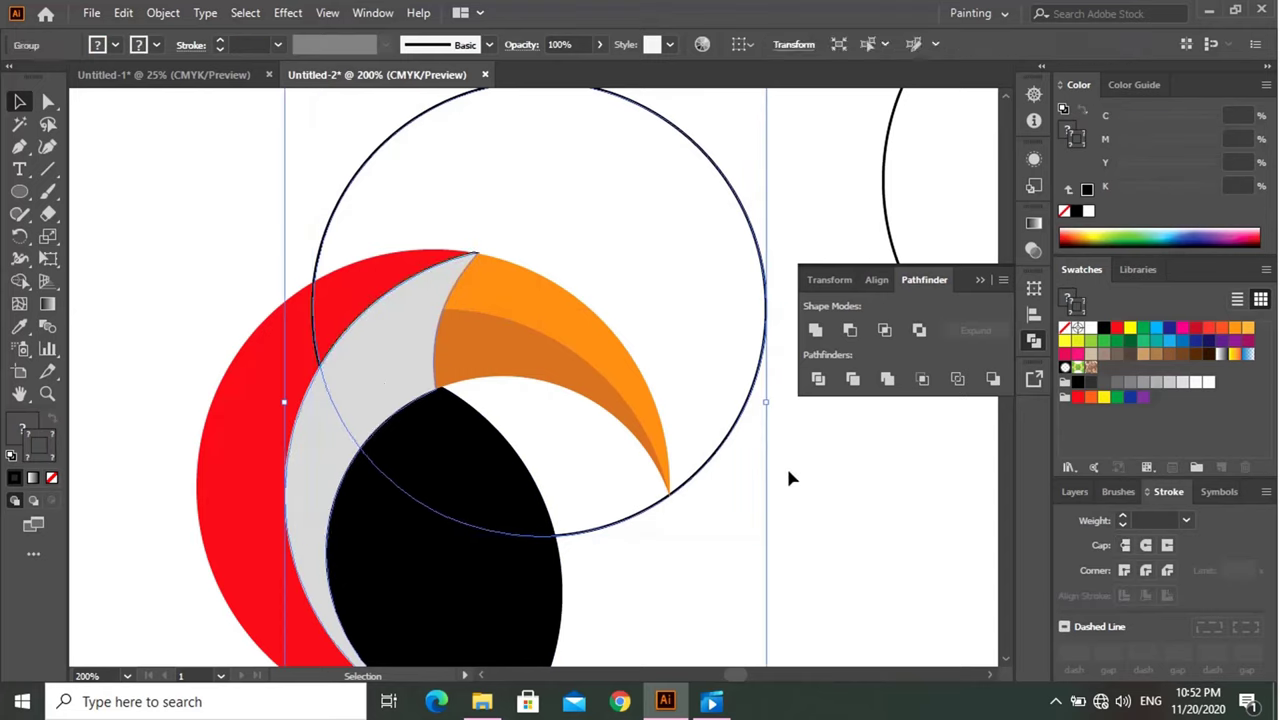
right_click(728, 438)
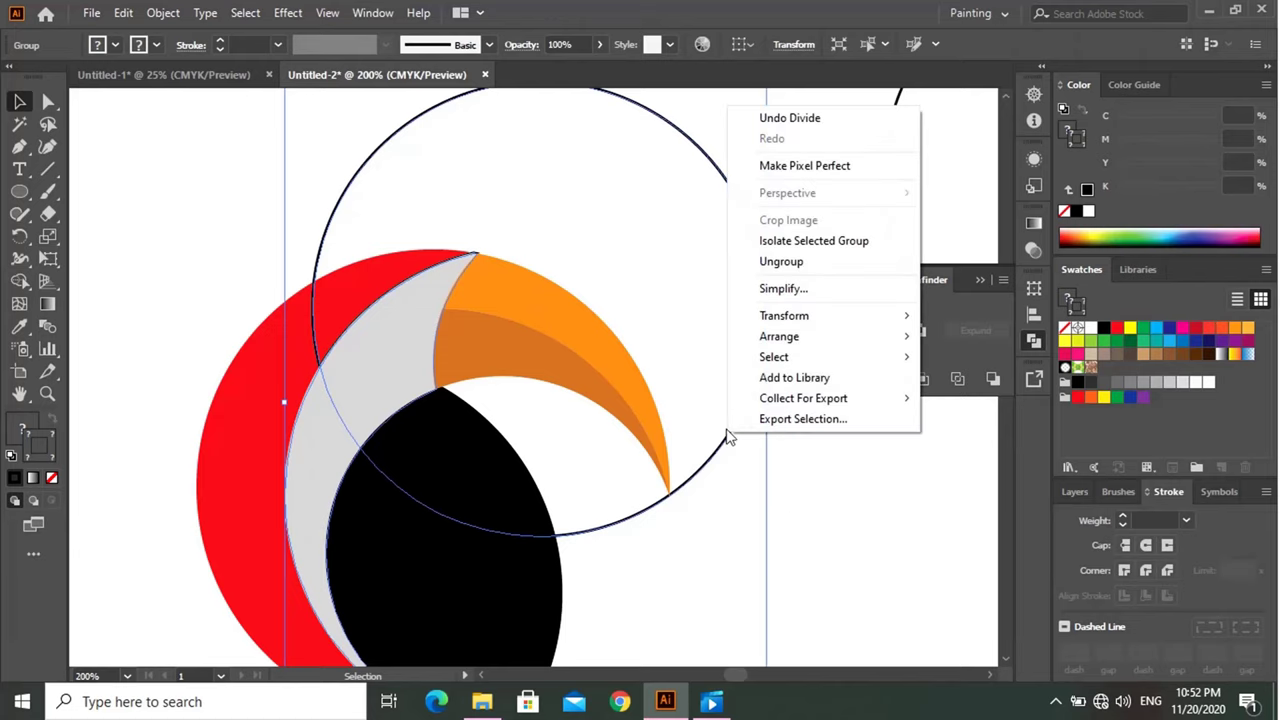
left_click(757, 262)
left_click(790, 440)
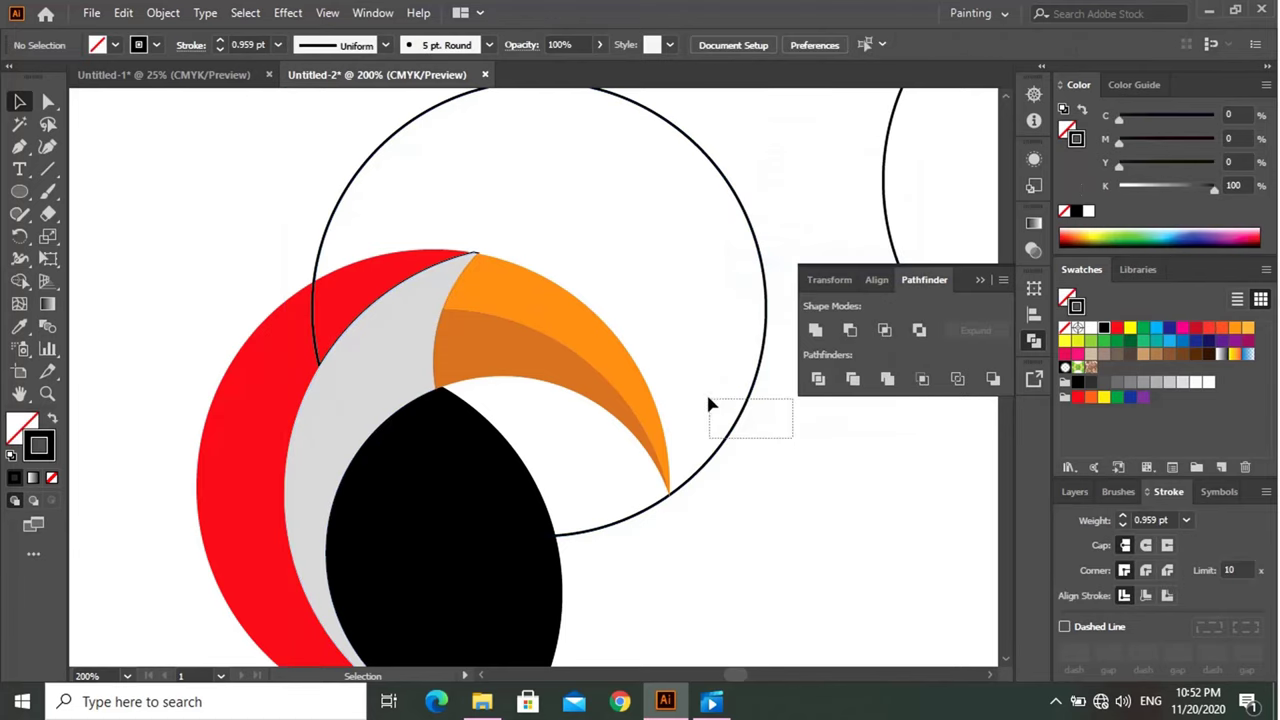
left_click_drag(708, 404, 711, 399)
key("Delete")
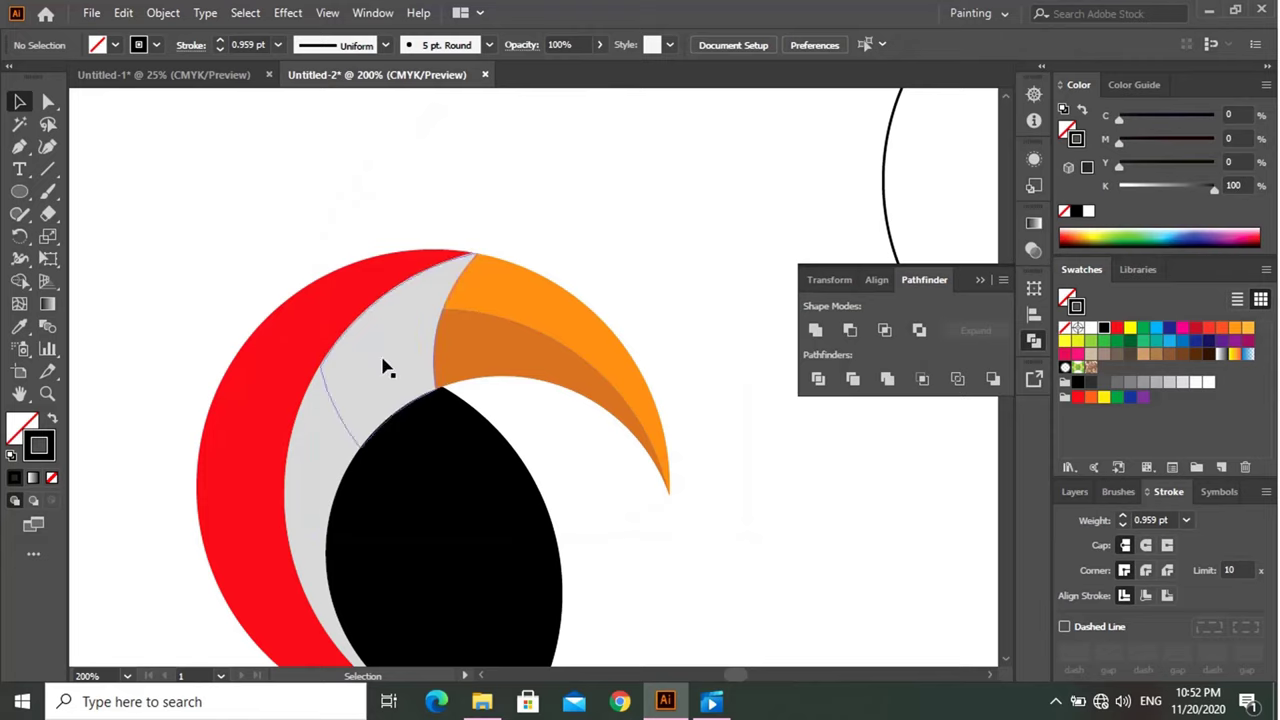
Fill the lower grey band piece with white, leaving grey only near the beak.
left_click(389, 366)
left_click(612, 502)
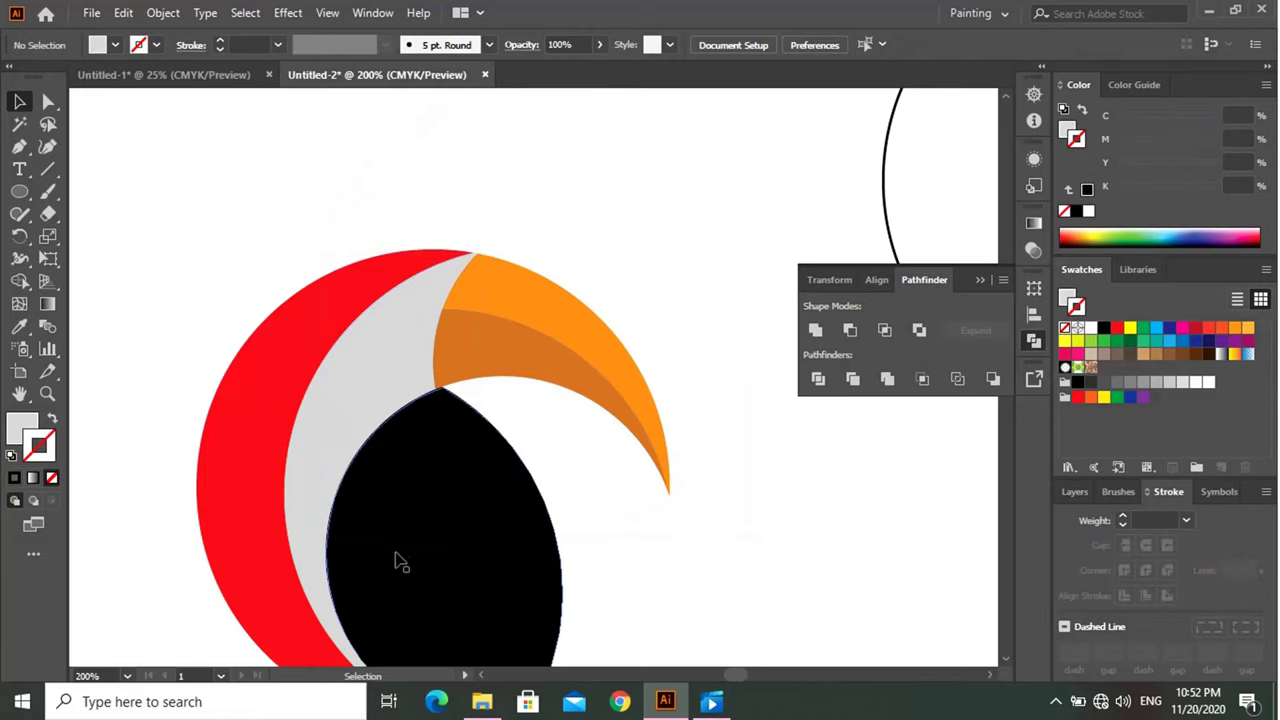
left_click(326, 497)
scroll(572, 460, "down", 1)
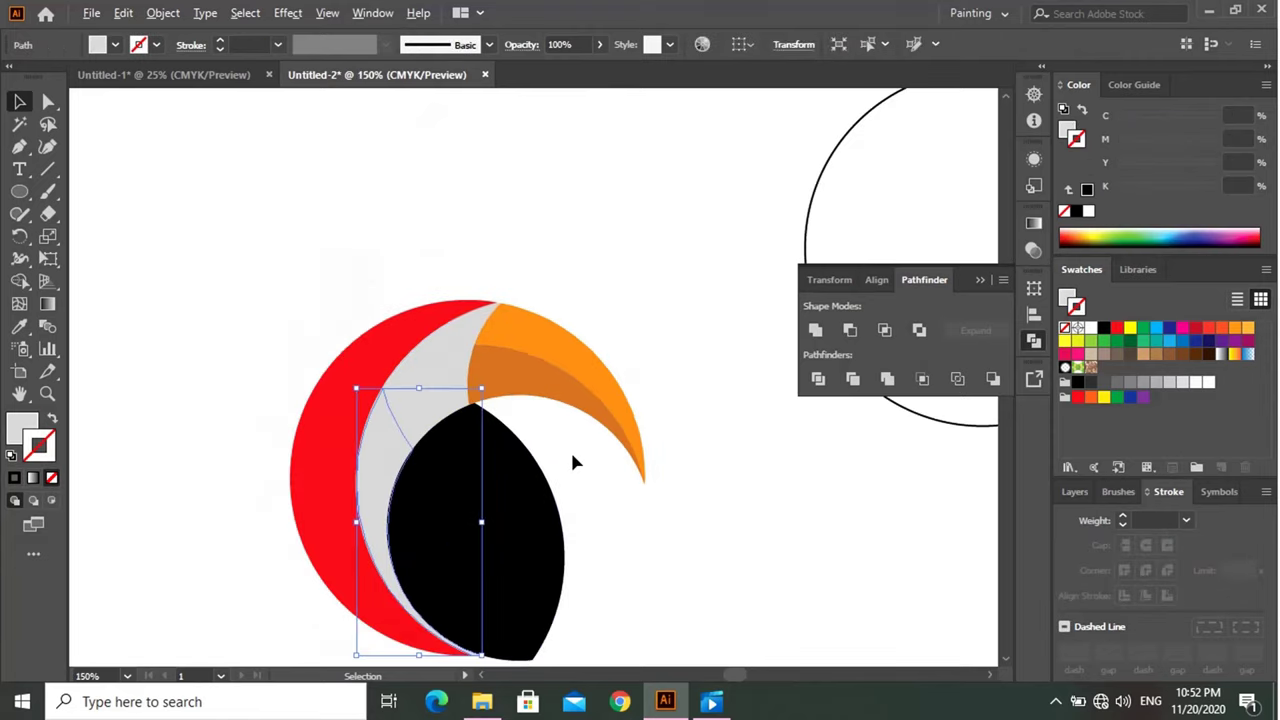
scroll(572, 462, "down", 1)
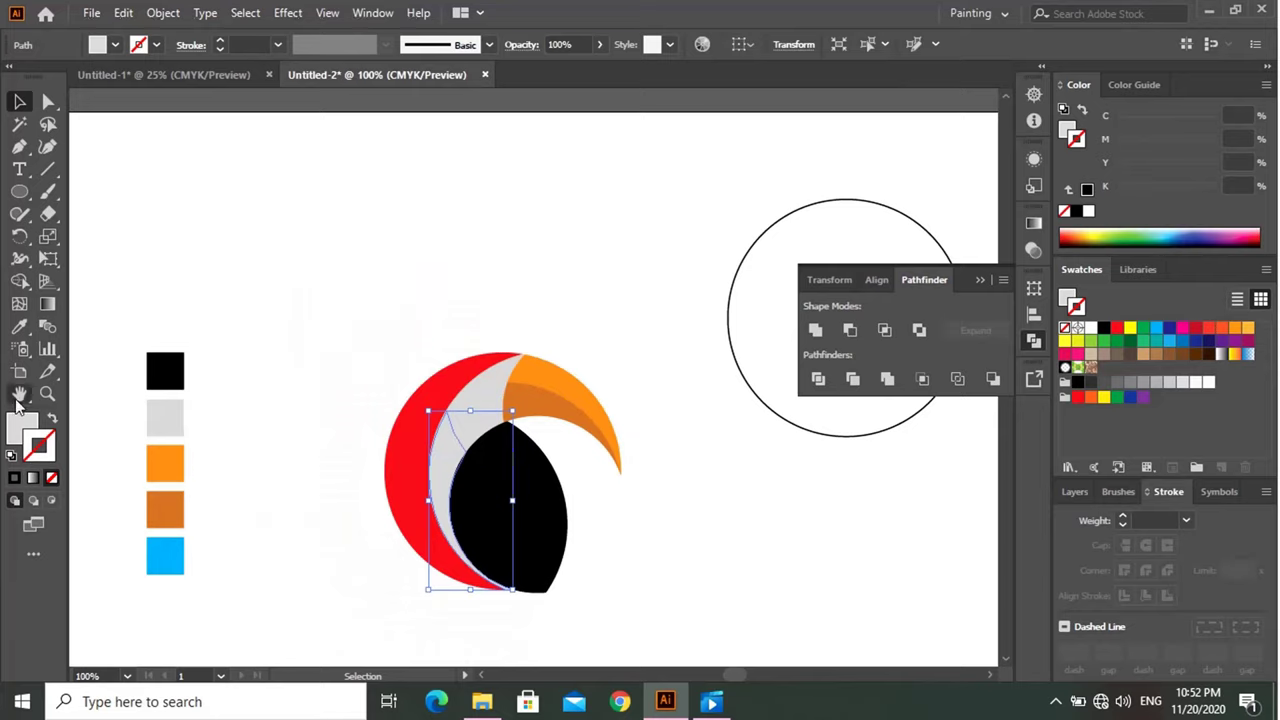
left_click(20, 328)
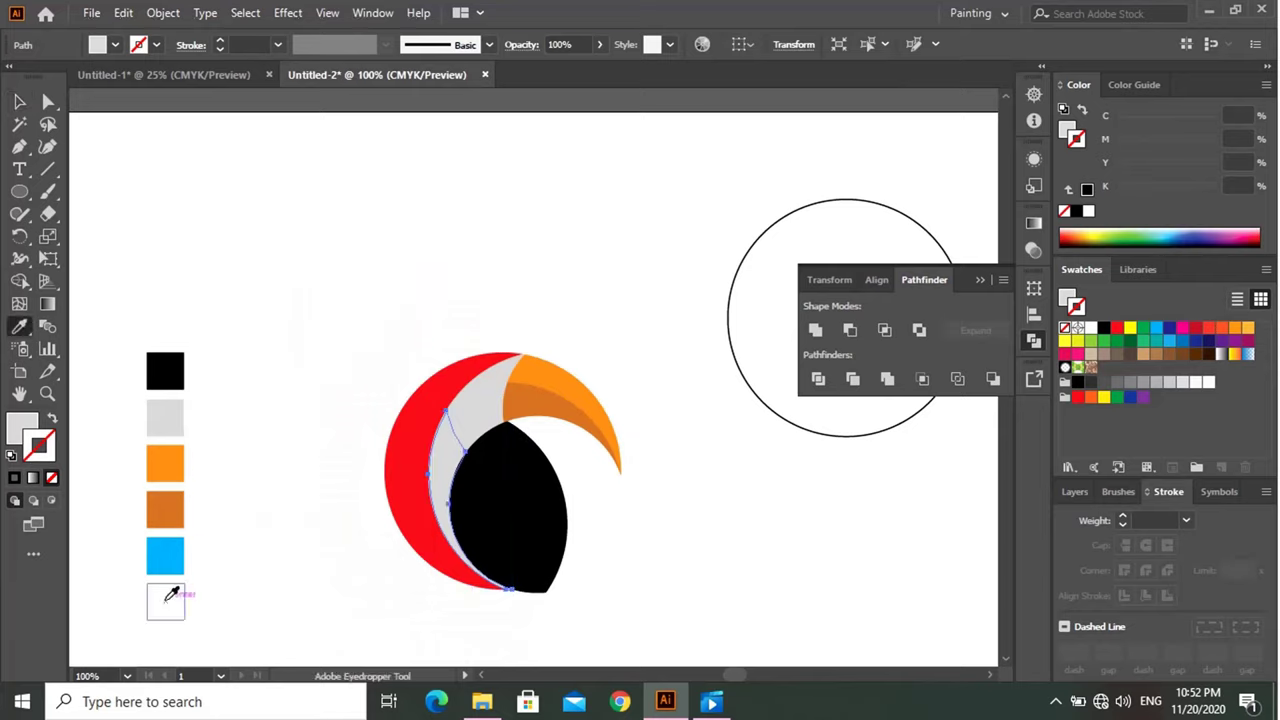
left_click(167, 600)
left_click(19, 101)
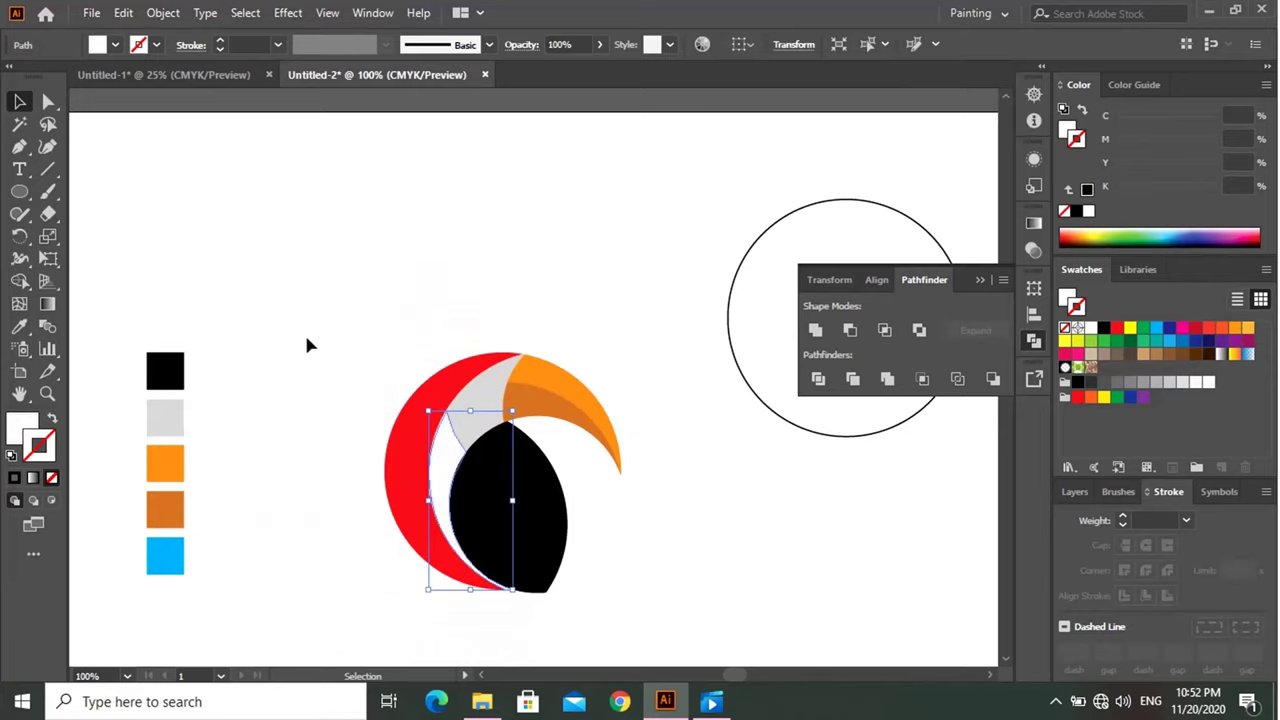
left_click(305, 362)
scroll(178, 338, "down", 1)
scroll(440, 476, "up", 1)
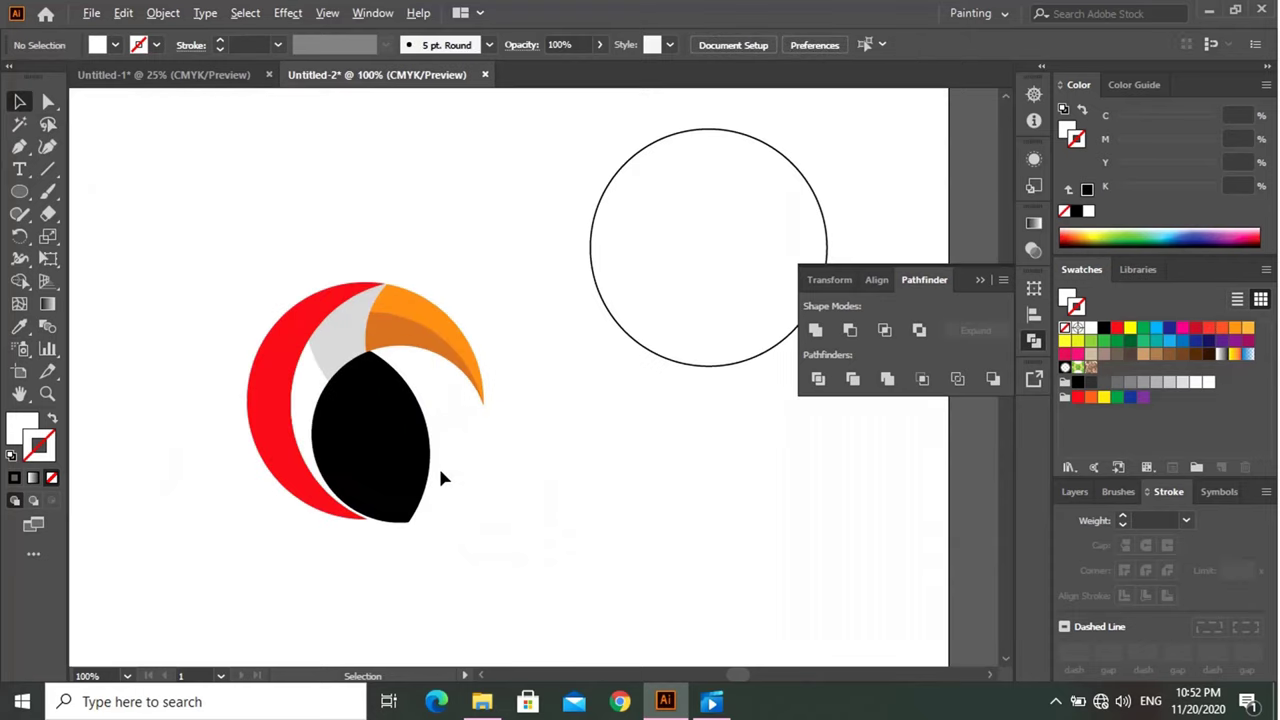
Move the spare circle beside the toucan, shrink it, and make it solid cyan with no stroke.
left_click(658, 360)
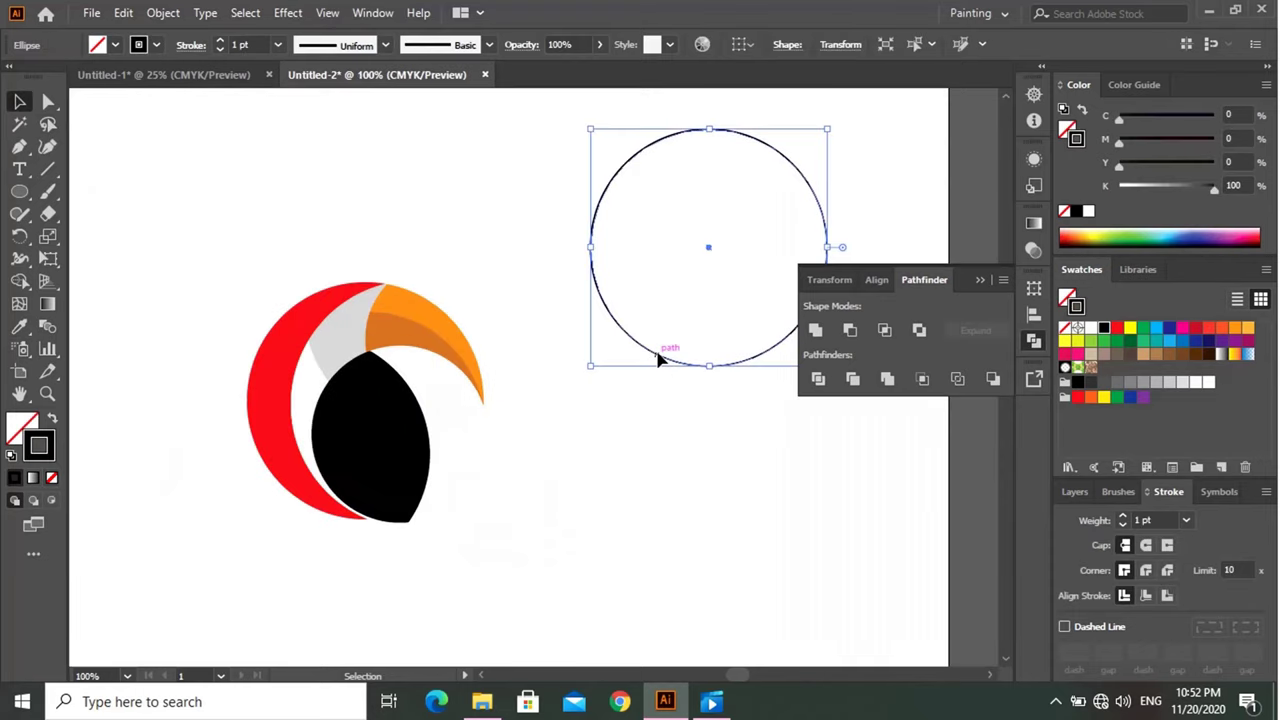
left_click_drag(658, 360, 592, 613)
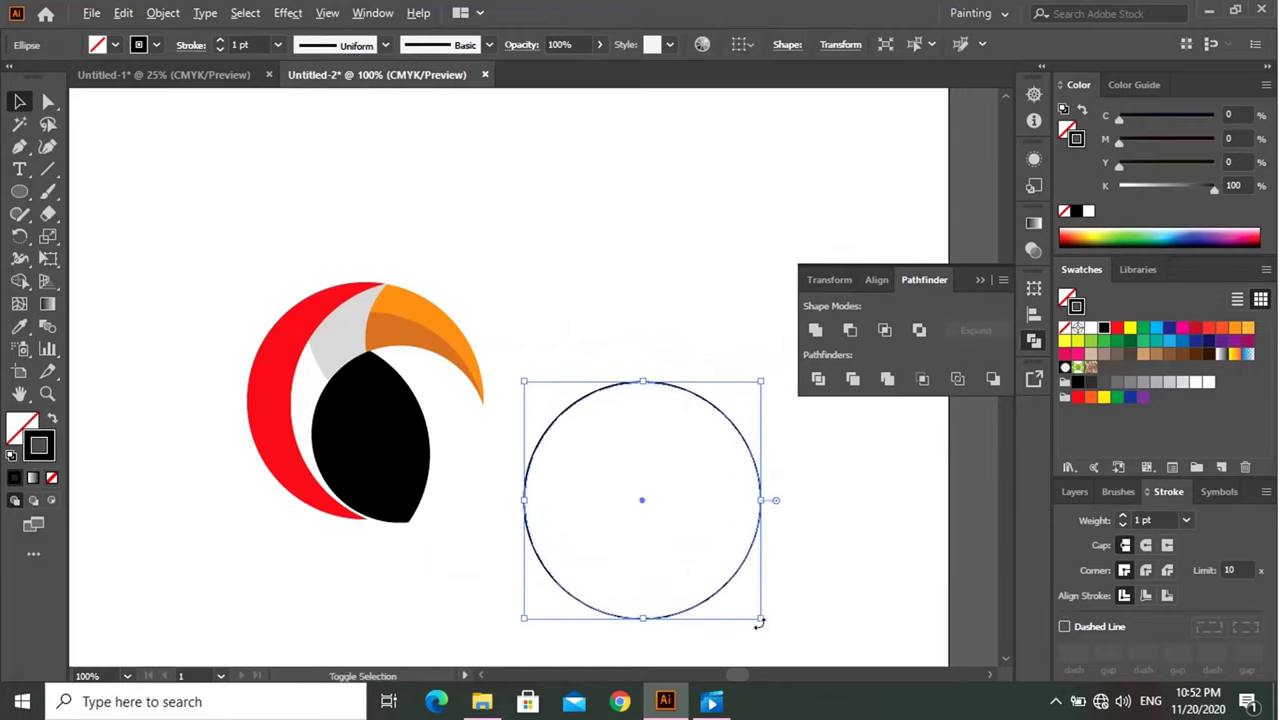
mouse_move(760, 620)
left_mouse_down()
mouse_move(706, 583)
mouse_move(706, 563)
left_mouse_up()
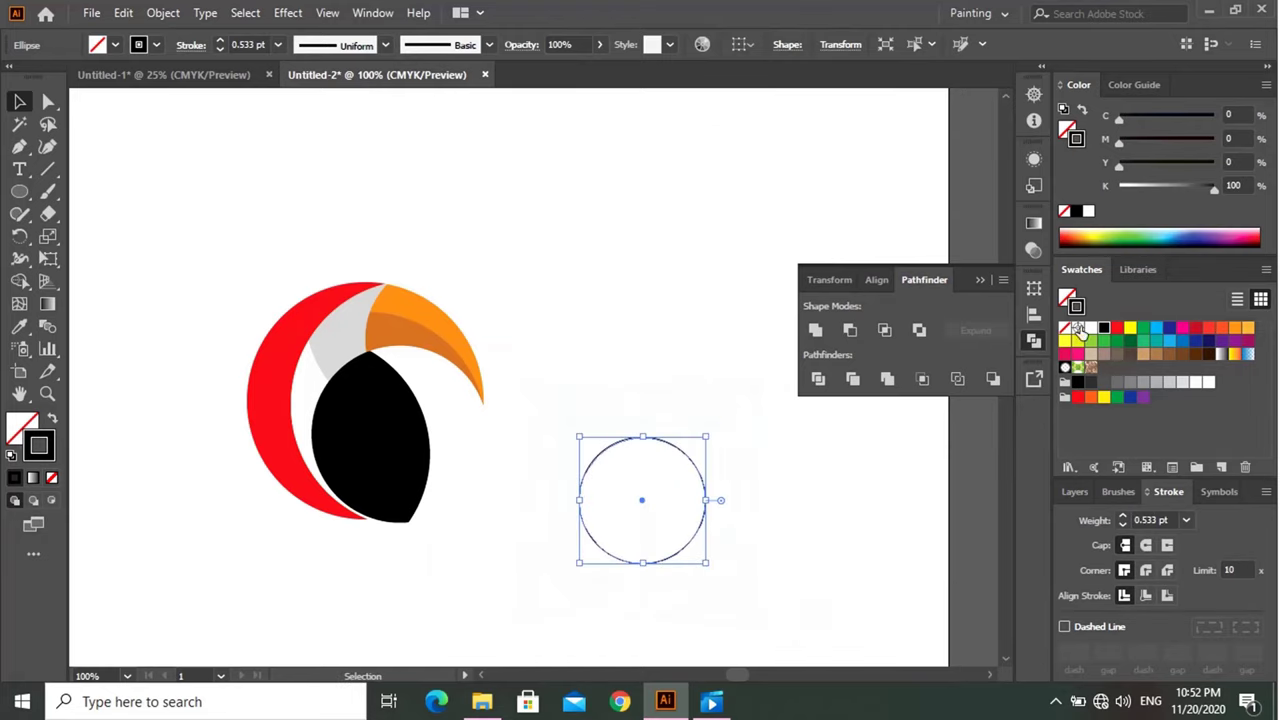
left_click(1157, 336)
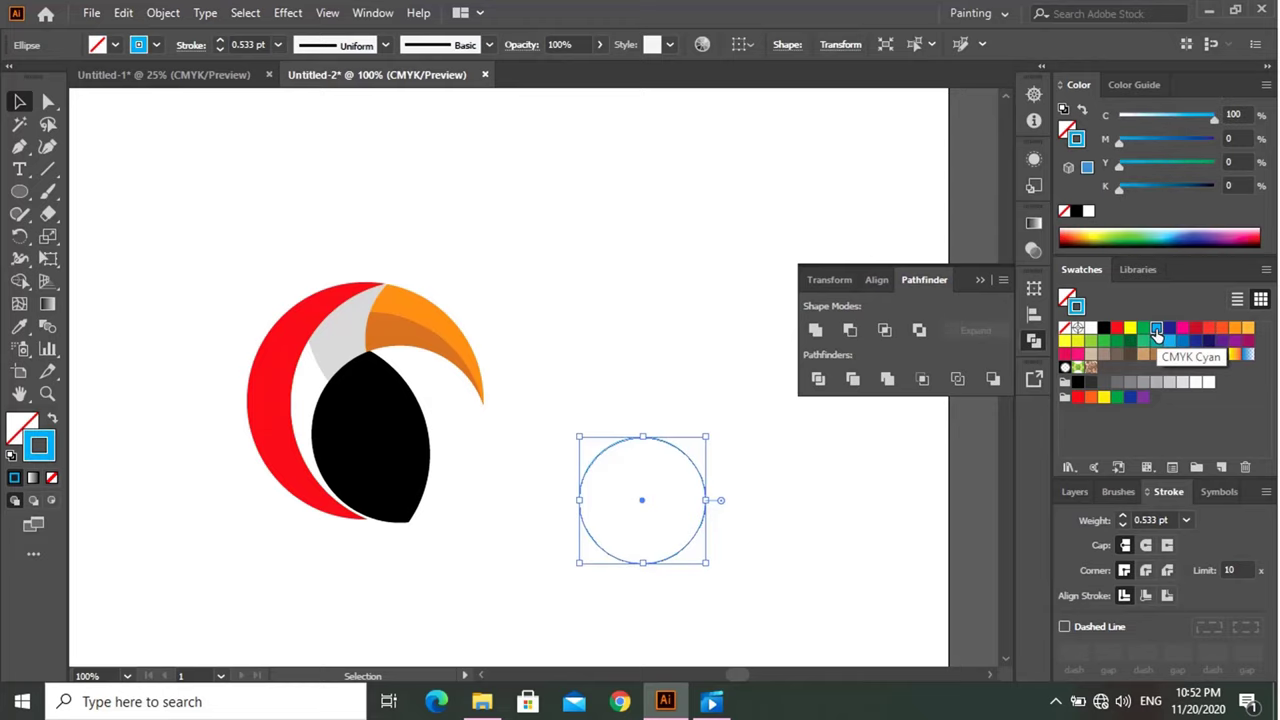
left_click(53, 420)
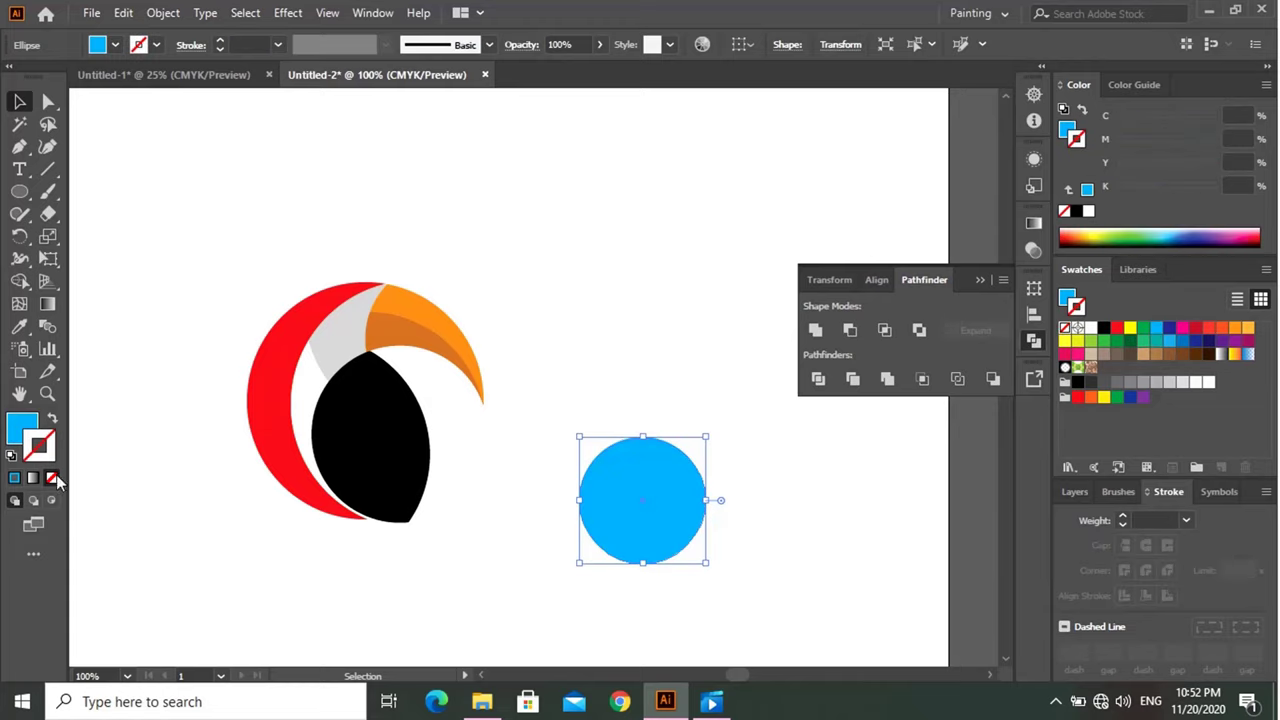
scroll(652, 563, "up", 1)
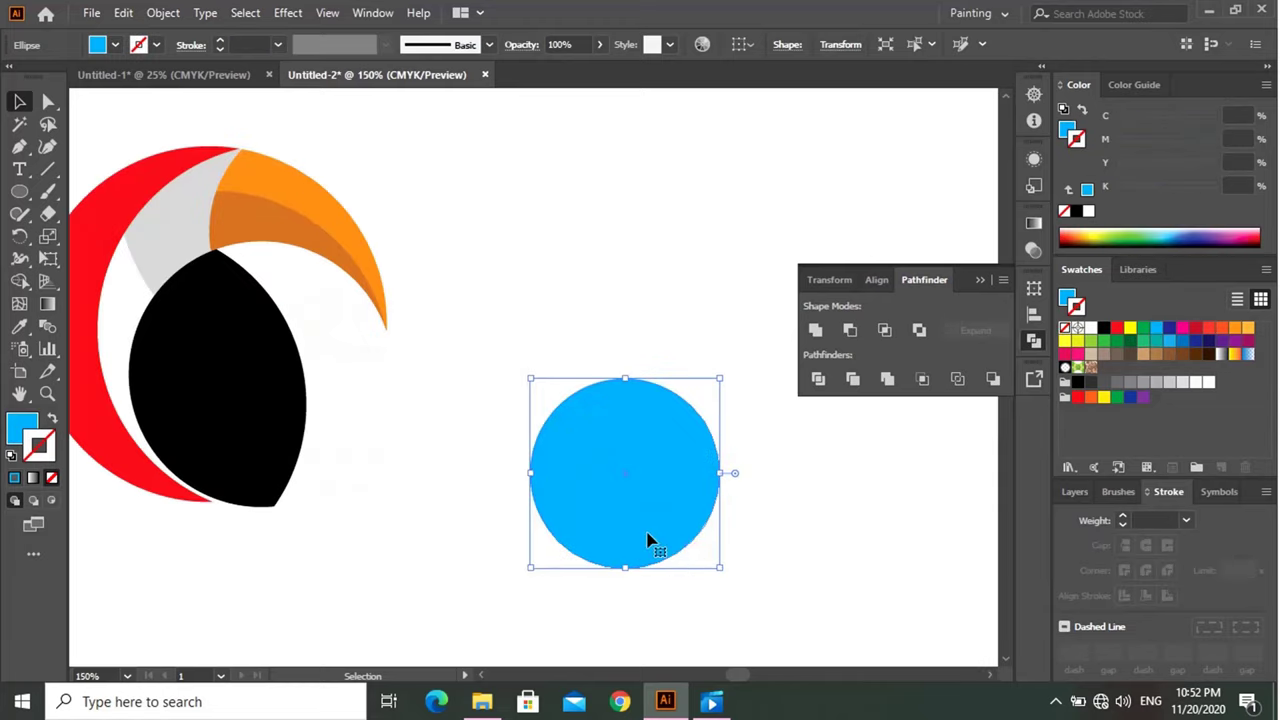
left_click_drag(720, 569, 697, 545)
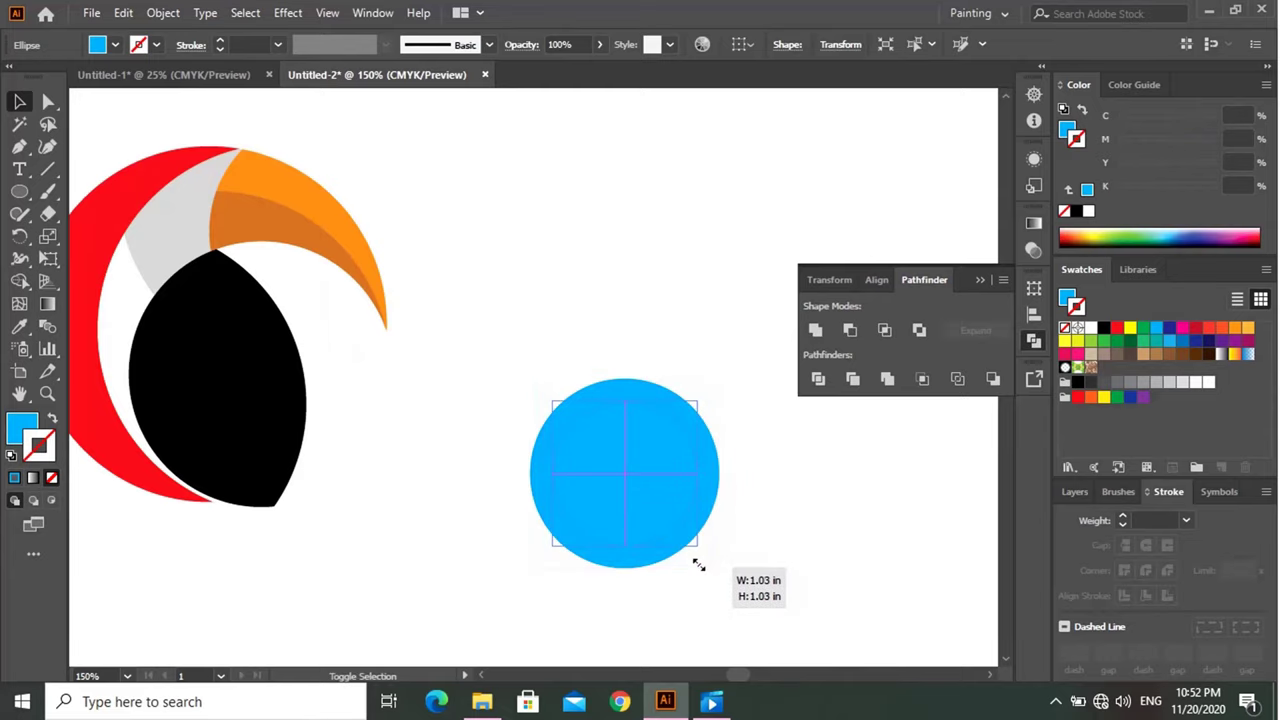
Make a smaller black, strokeless copy of the circle and centre it on the cyan circle.
left_click_drag(640, 515, 459, 590)
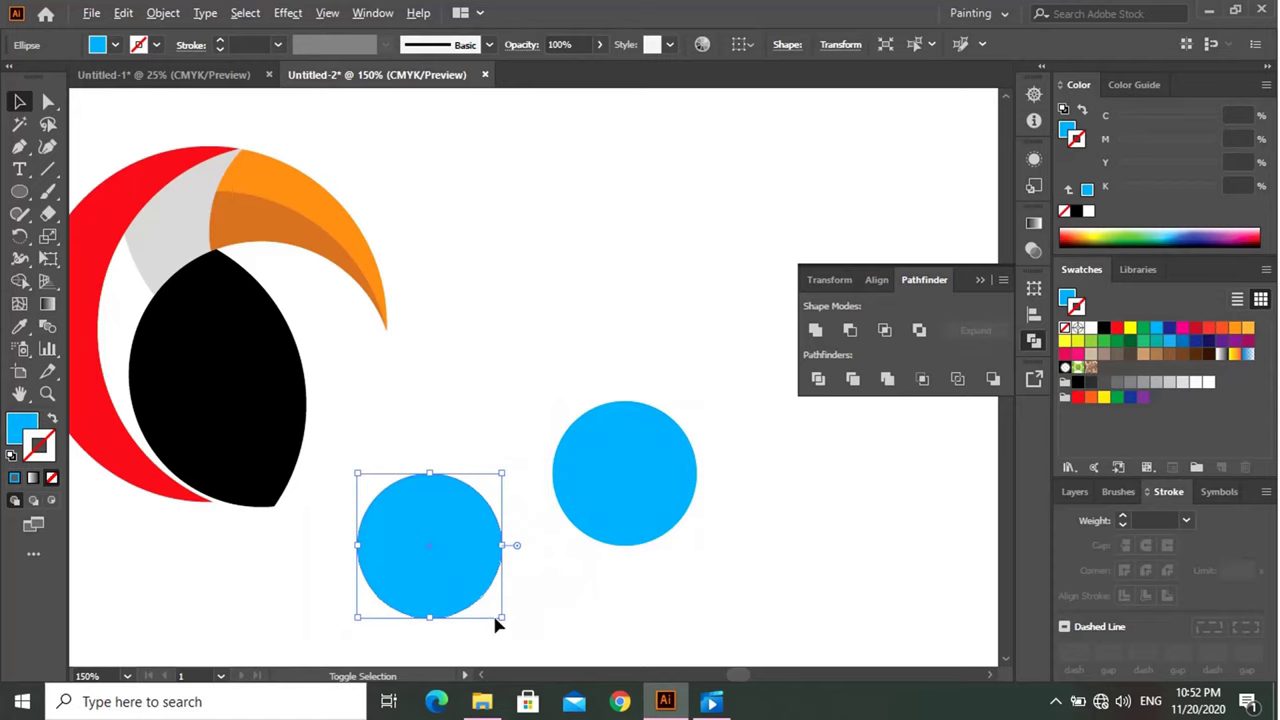
mouse_move(501, 617)
left_mouse_down()
mouse_move(472, 601)
mouse_move(475, 588)
left_mouse_up()
left_click(1103, 328)
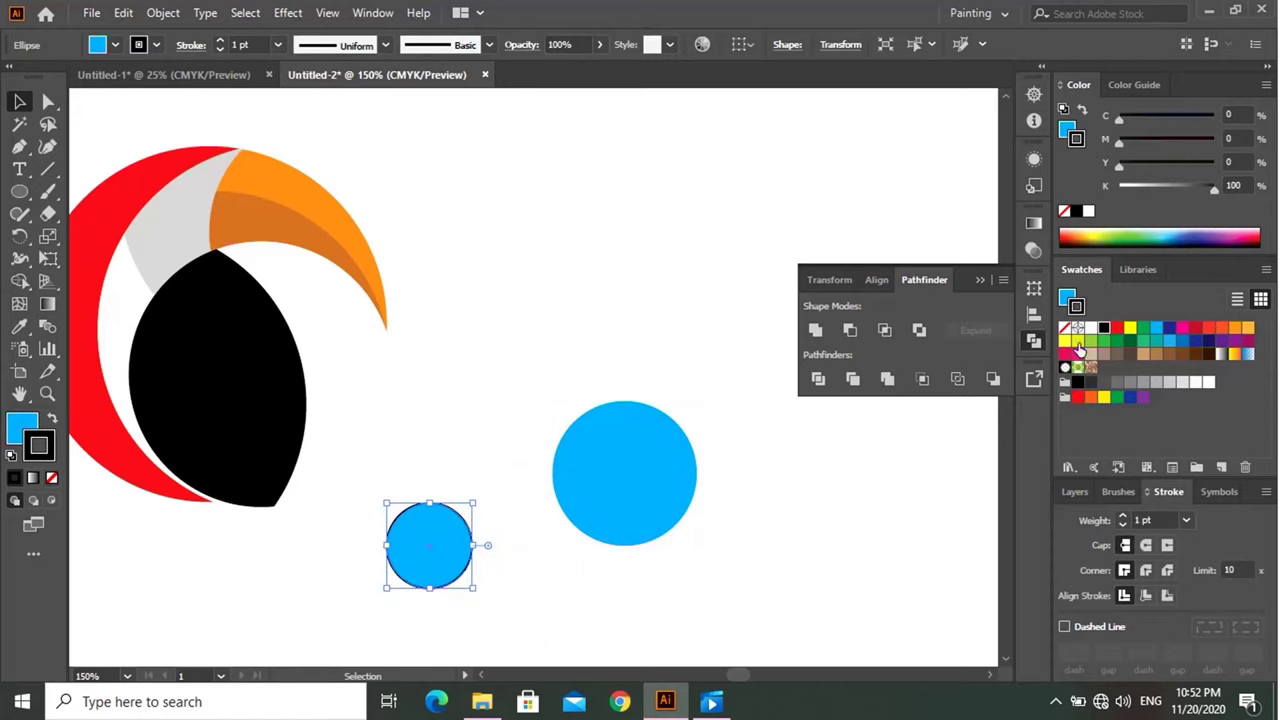
left_click(51, 417)
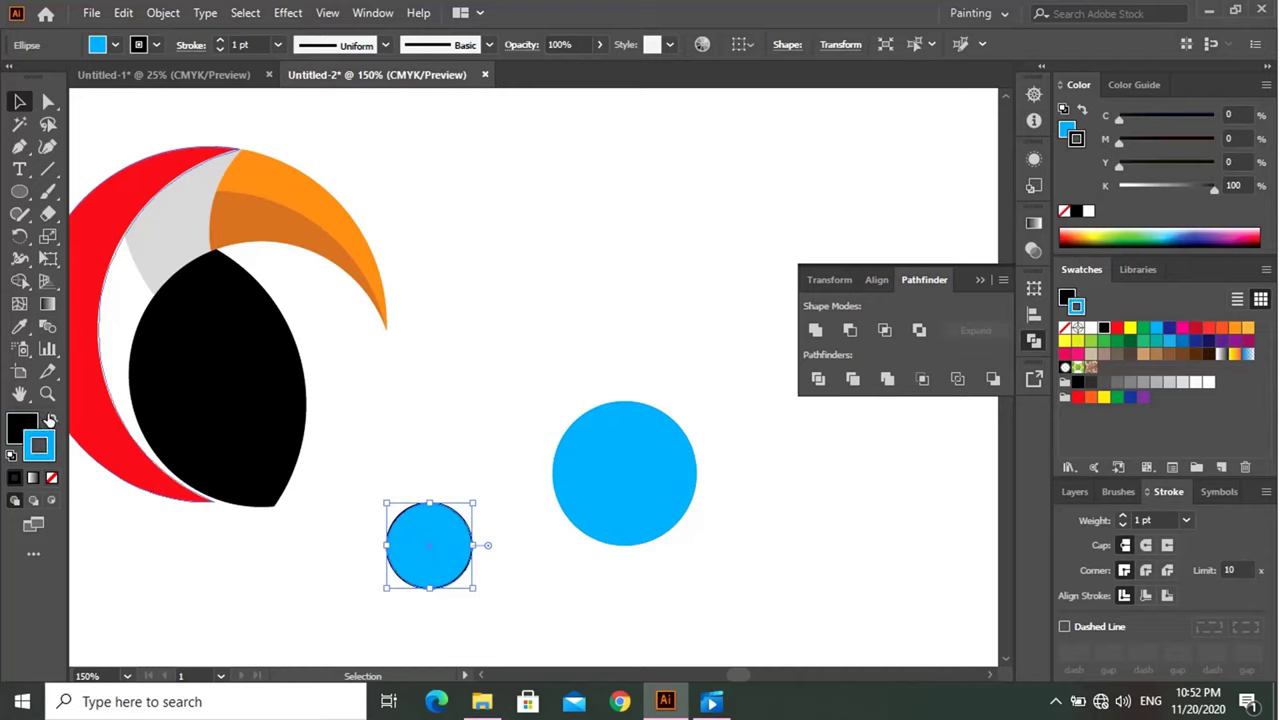
left_click(52, 477)
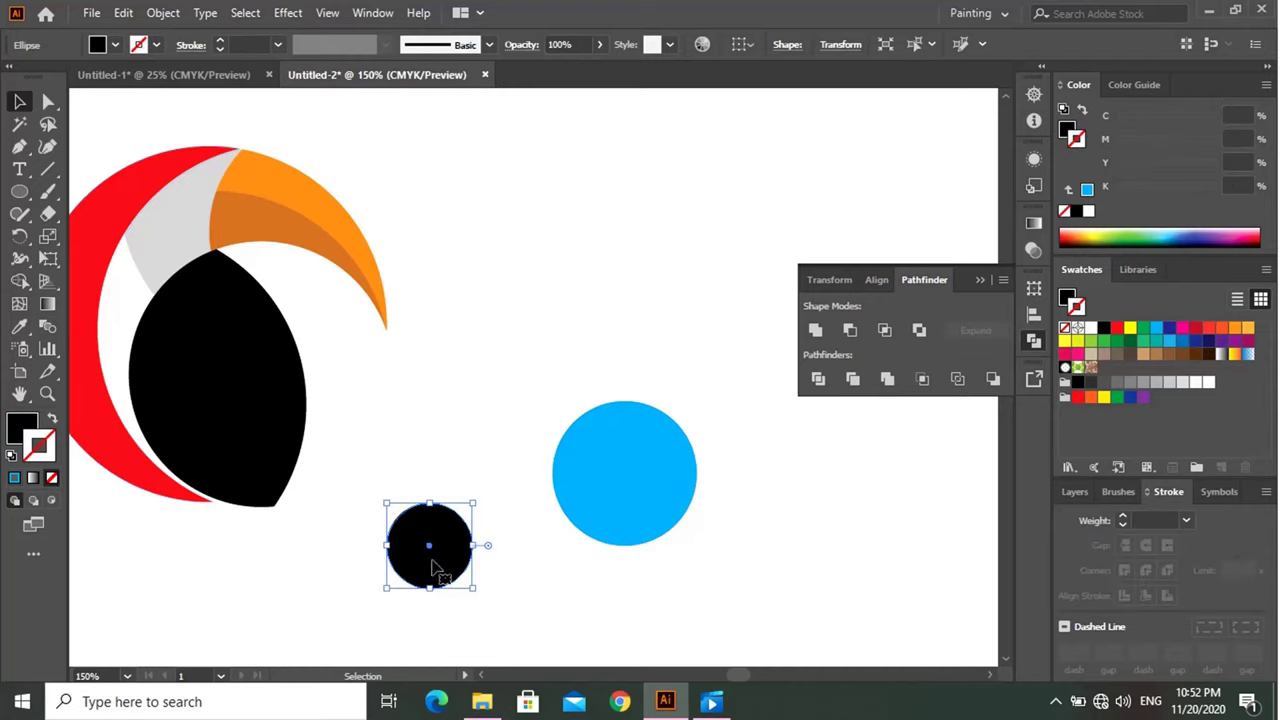
left_click_drag(435, 566, 630, 493)
left_click(735, 532)
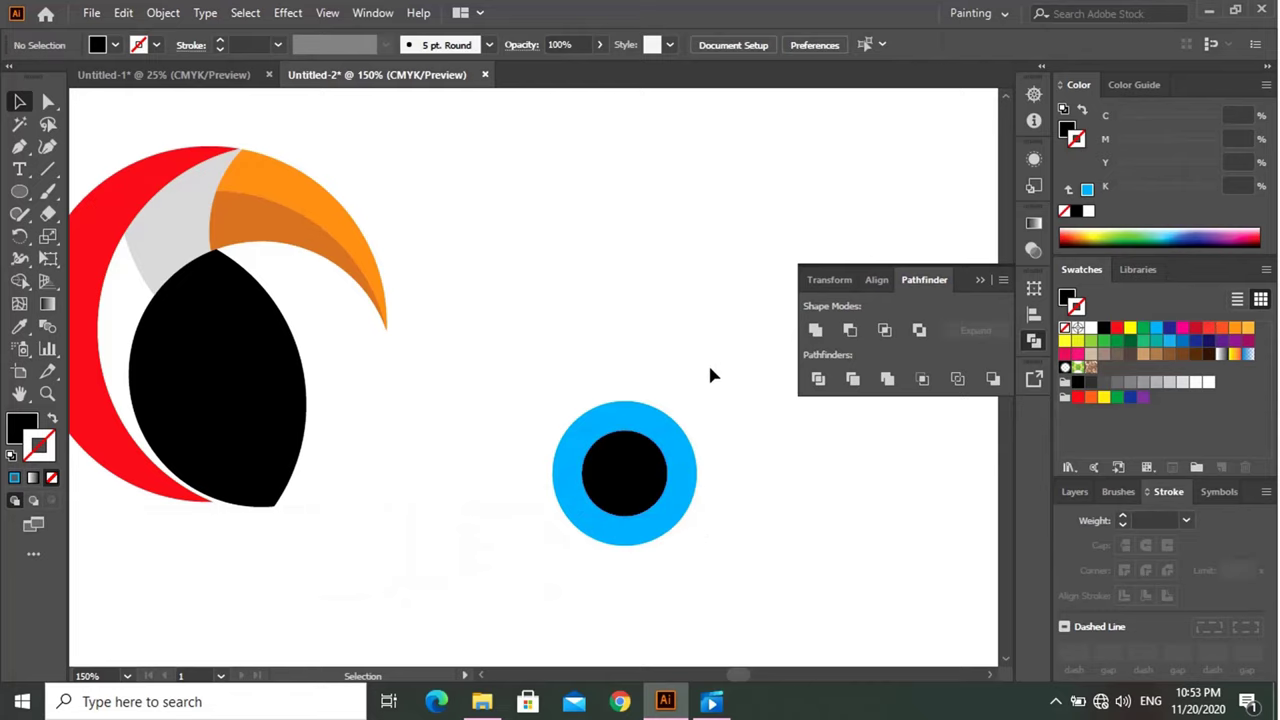
left_click_drag(712, 365, 582, 546)
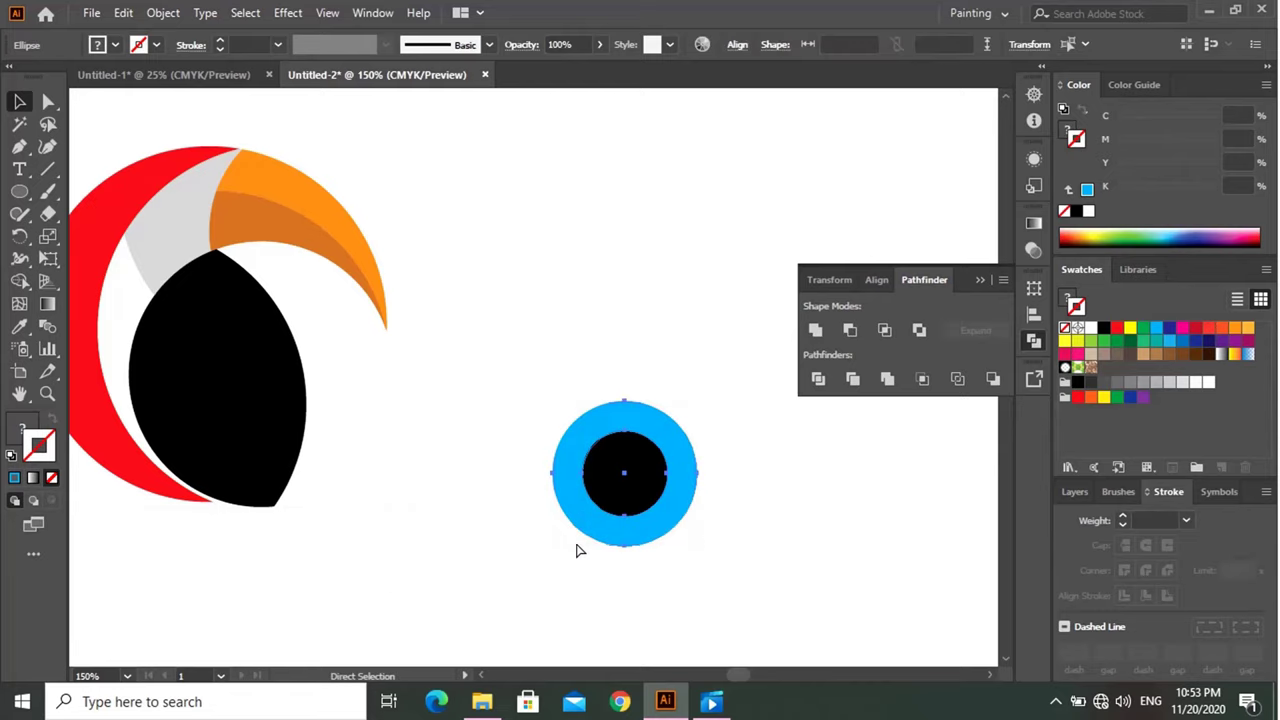
Group the eye circles, shrink the group, and bring it in front of the grey band.
key("ctrl+g")
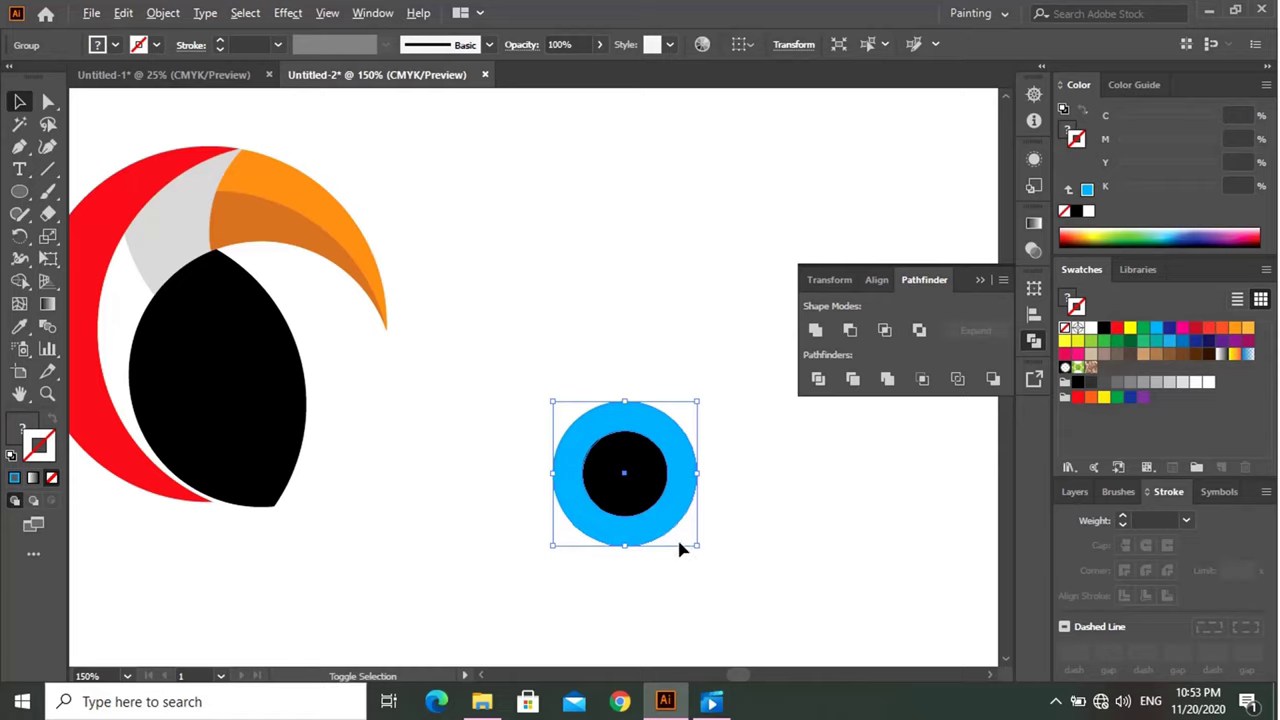
left_click_drag(697, 545, 366, 316)
scroll(766, 528, "down", 1)
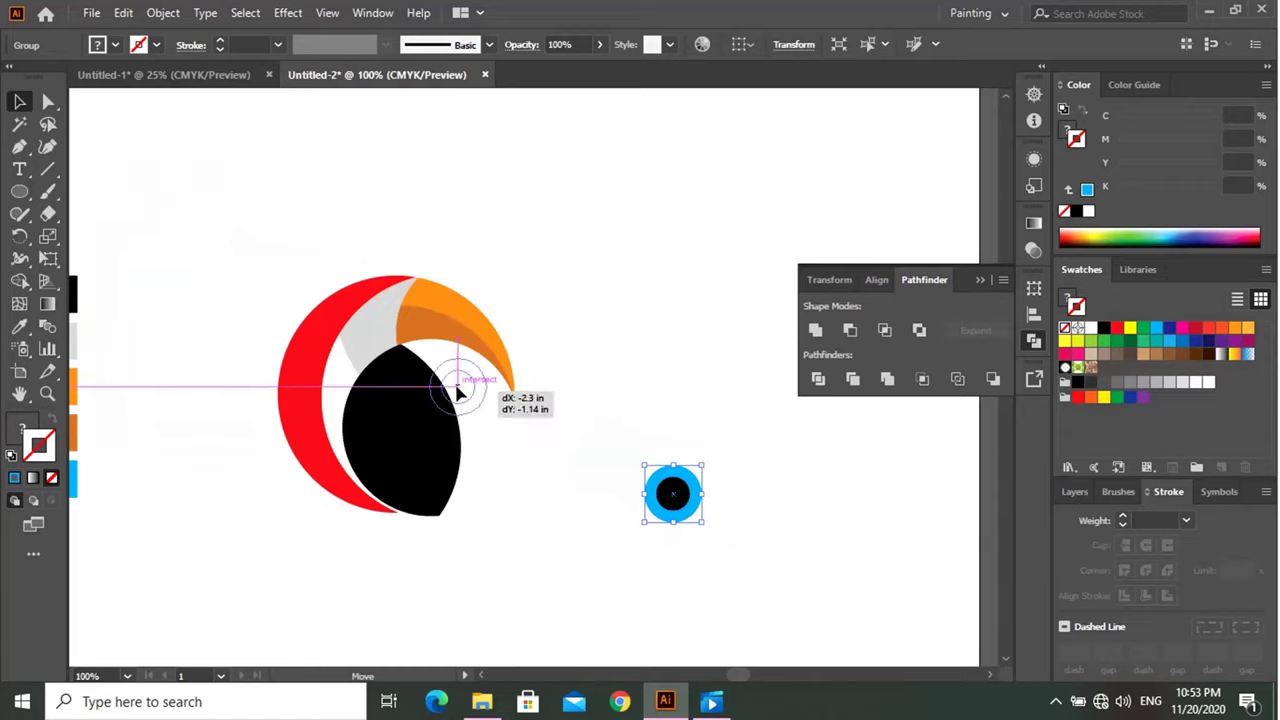
scroll(366, 318, "up", 3)
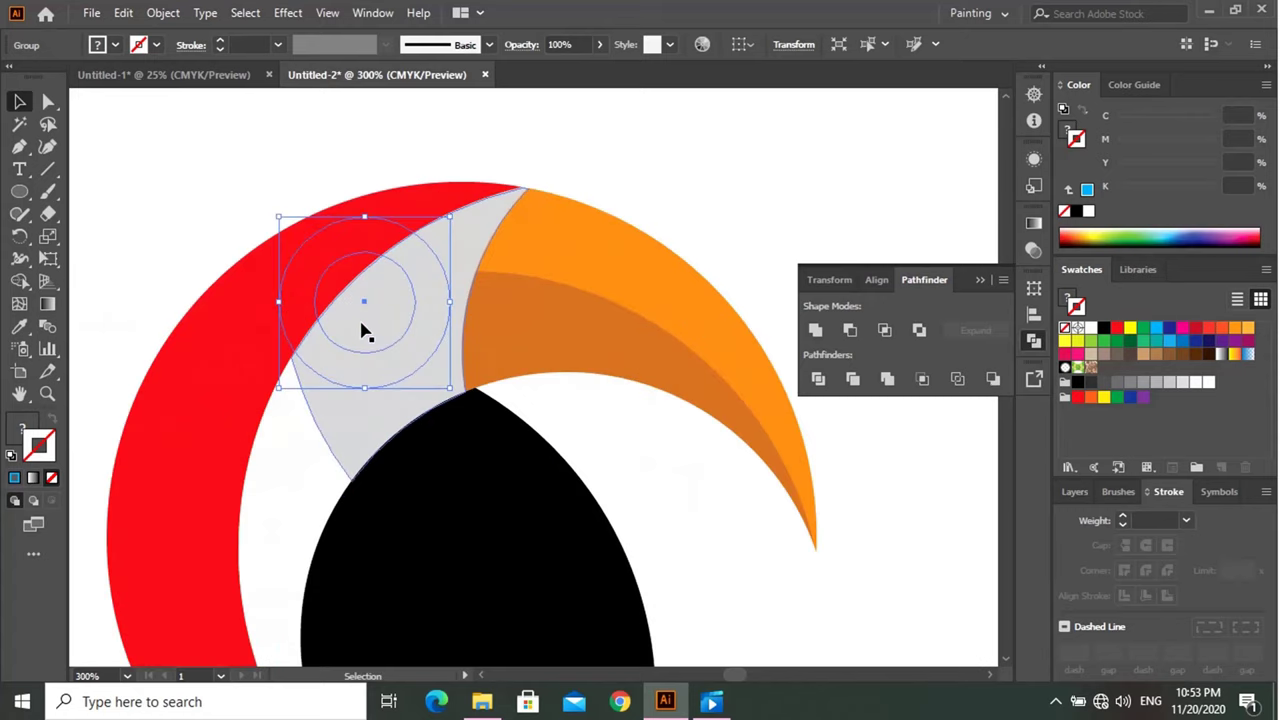
right_click(378, 317)
mouse_move(429, 540)
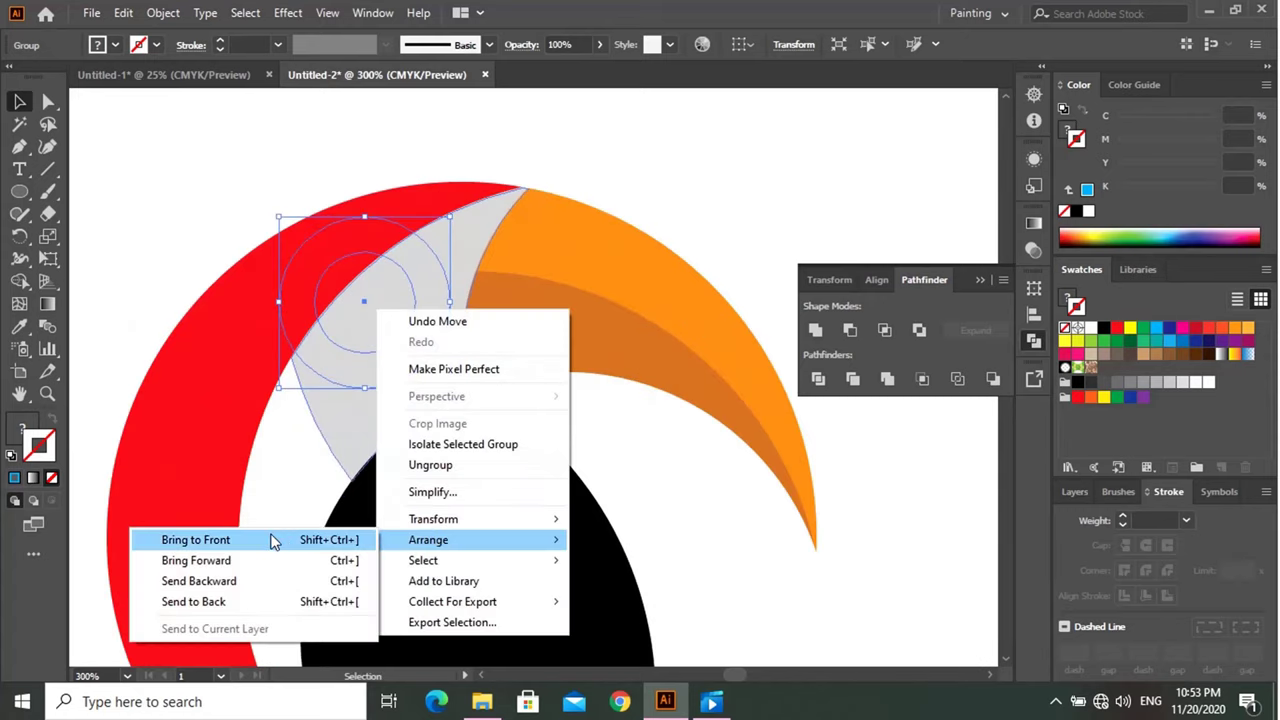
left_click(272, 540)
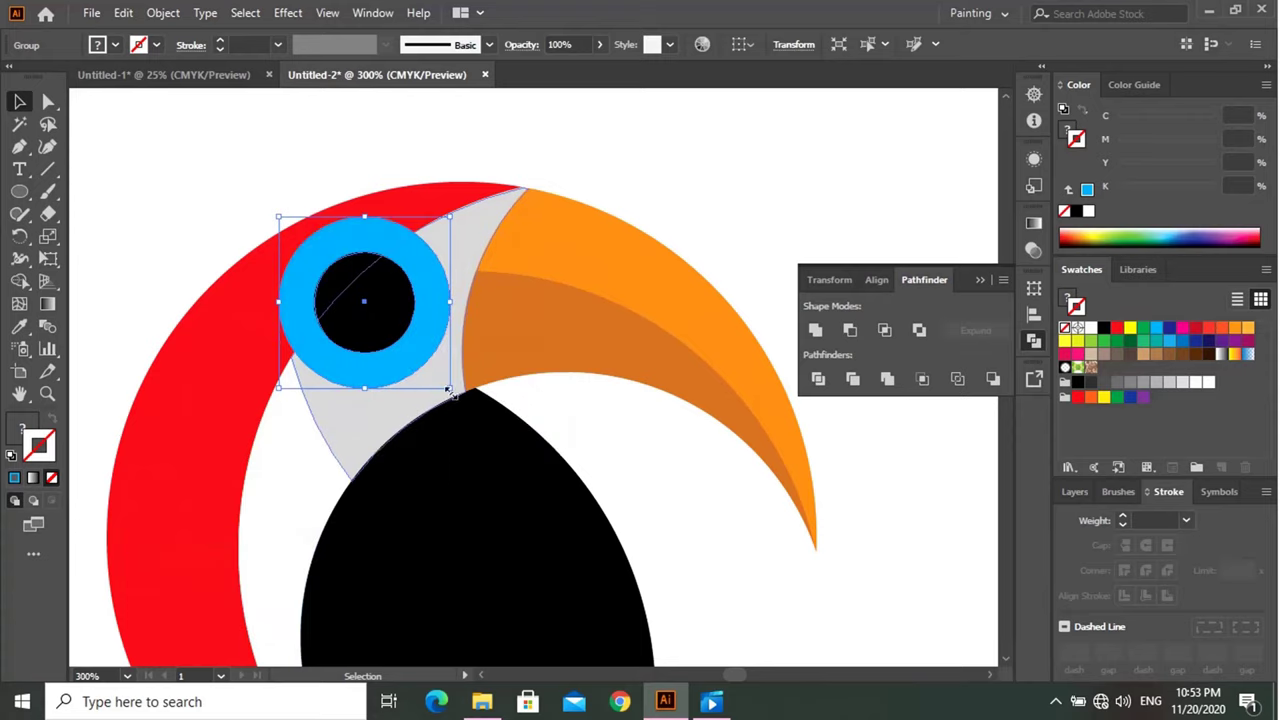
Shrink the eye further to fit the grey band and centre the pupil in the ring.
left_click_drag(448, 390, 428, 370)
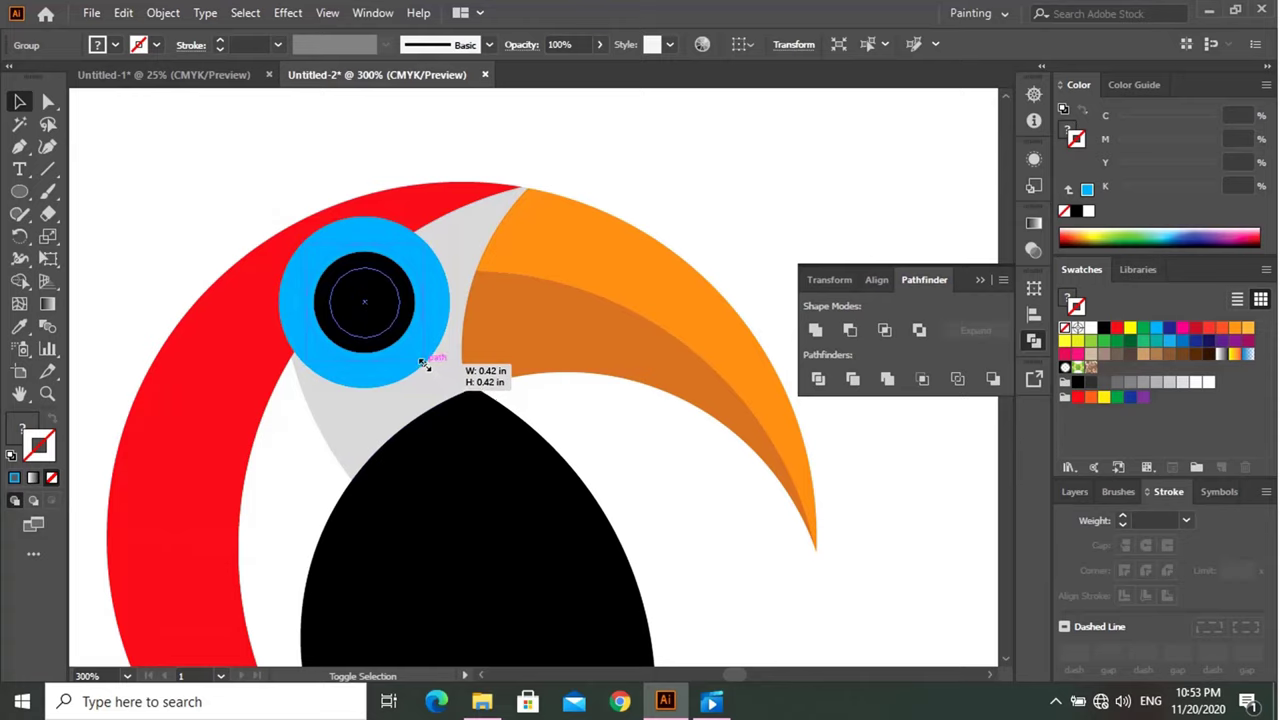
left_click_drag(425, 366, 419, 356)
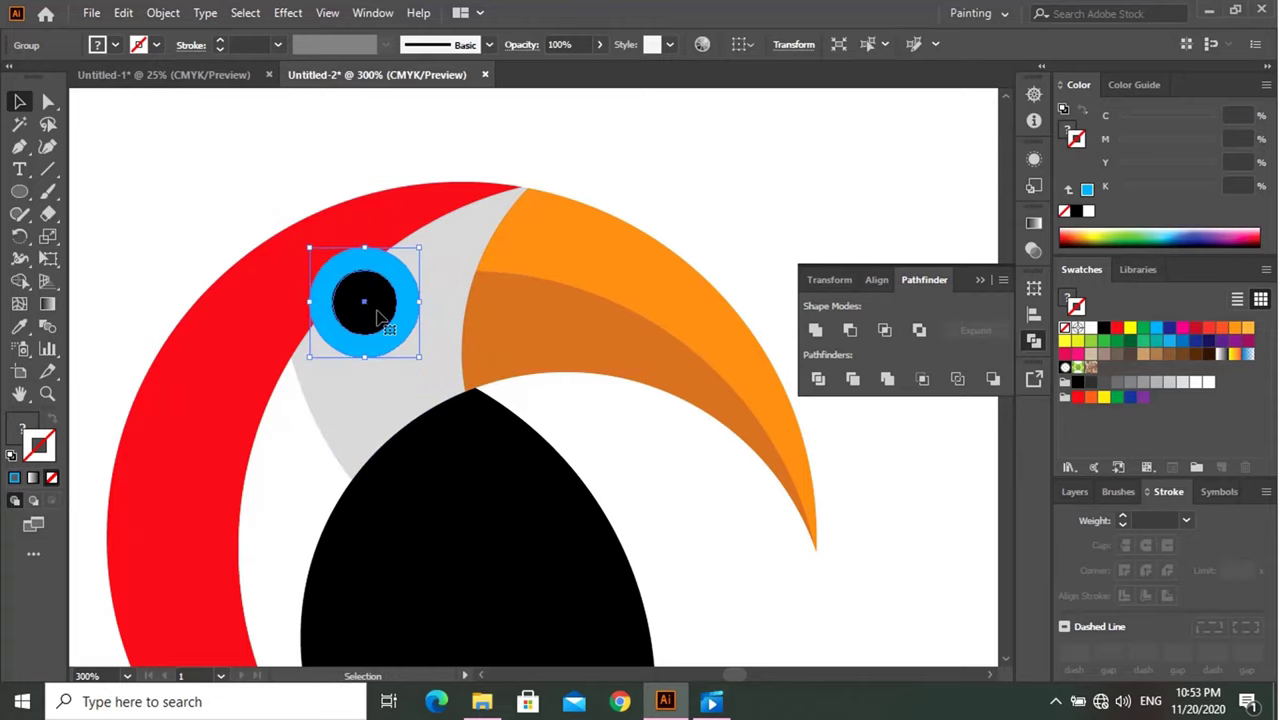
left_click_drag(377, 317, 386, 318)
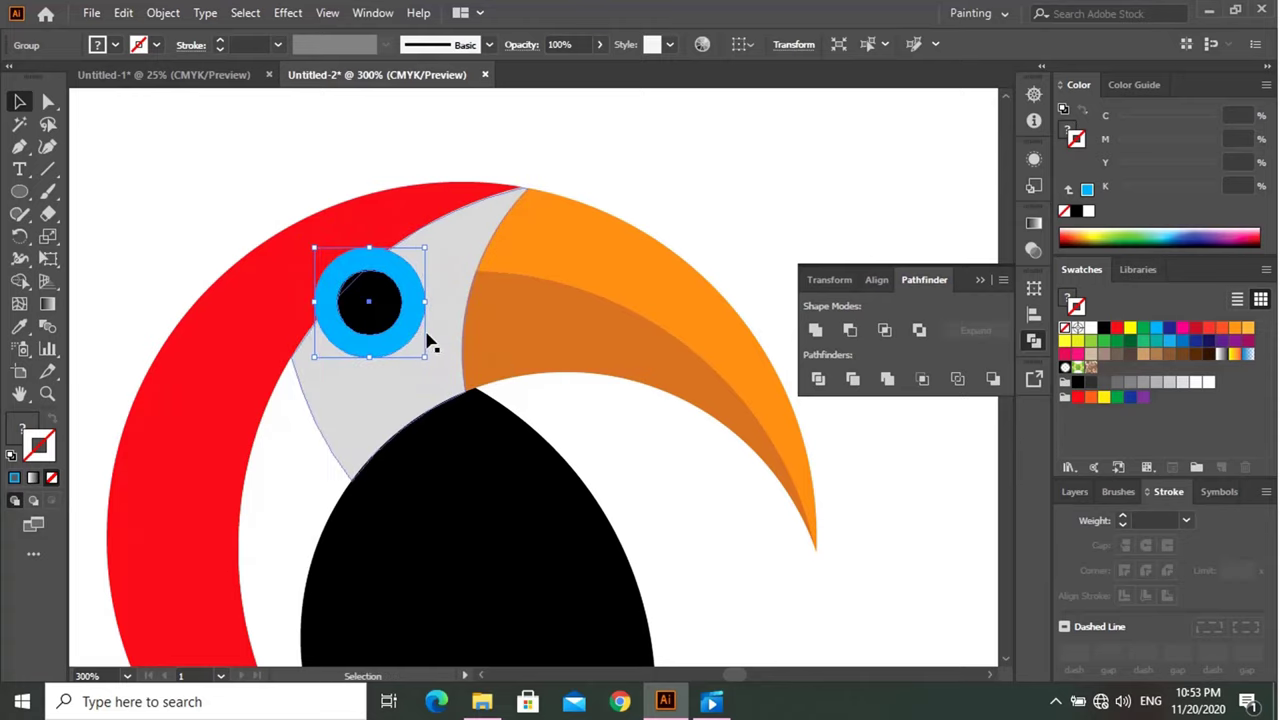
scroll(486, 443, "down", 1)
scroll(480, 400, "down", 1)
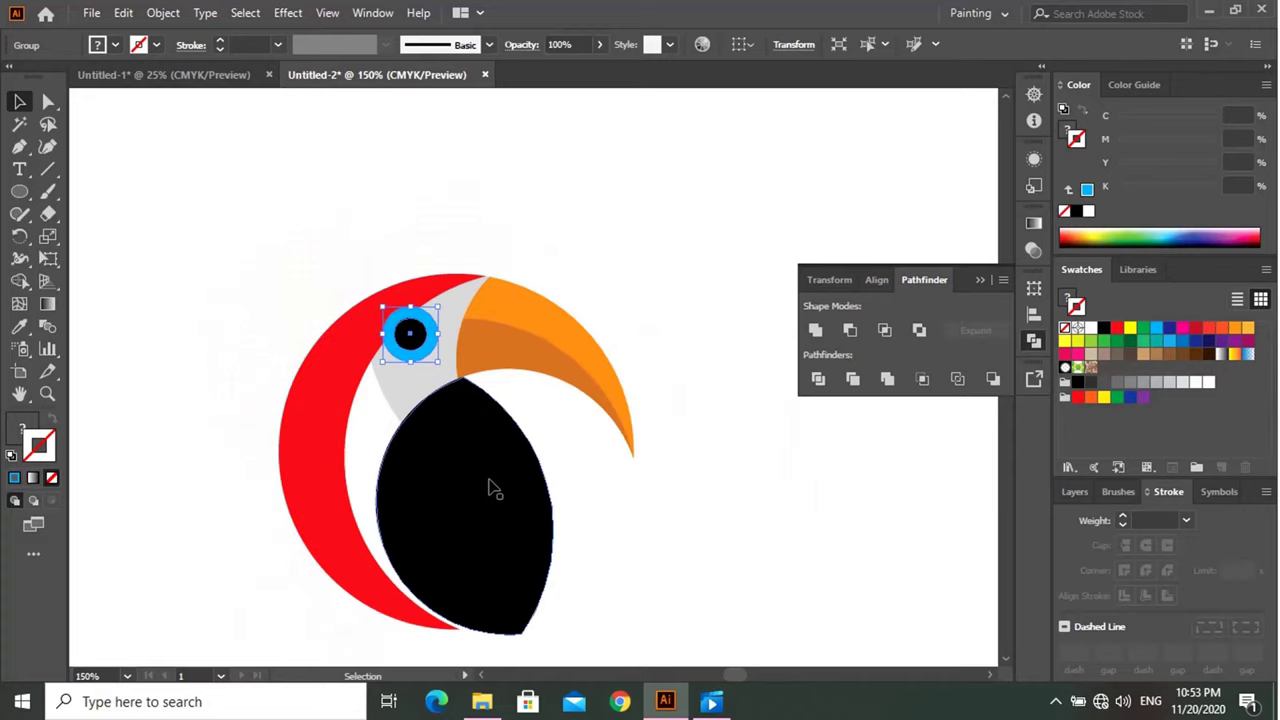
Fill the red crescent head with the body's black and close the Pathfinder panel.
left_click(340, 566)
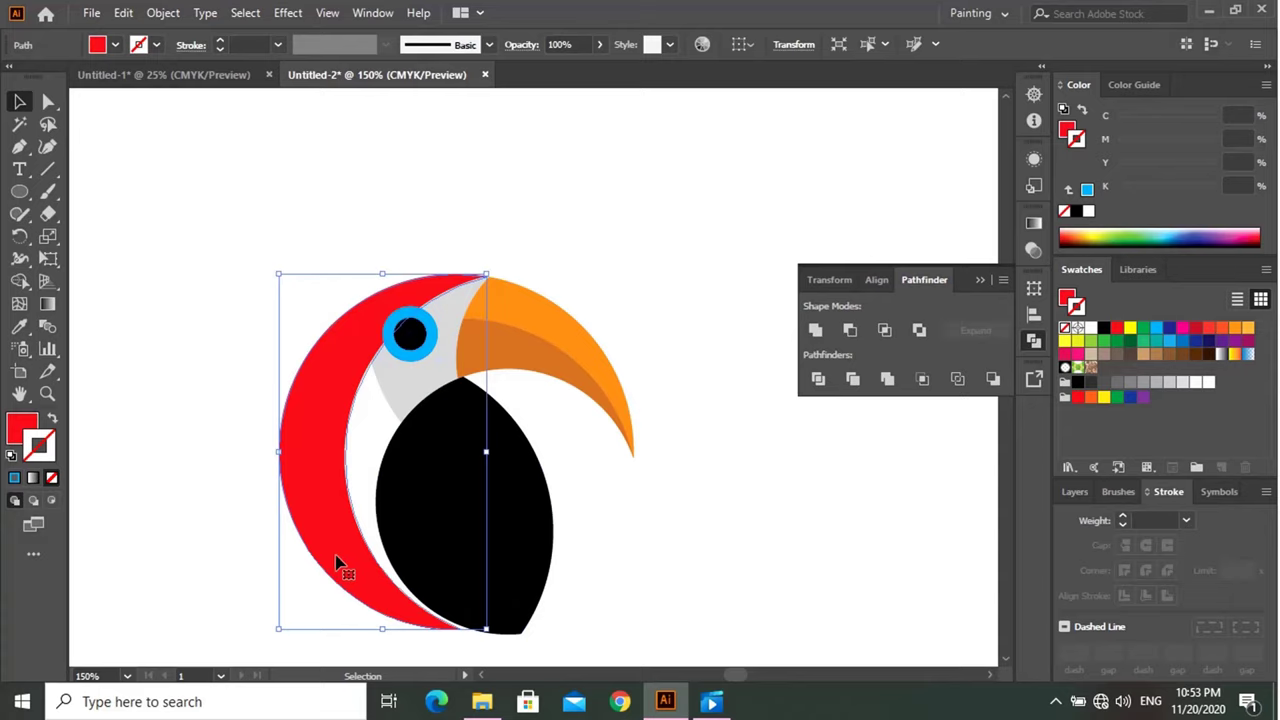
left_click(20, 328)
left_click(526, 517)
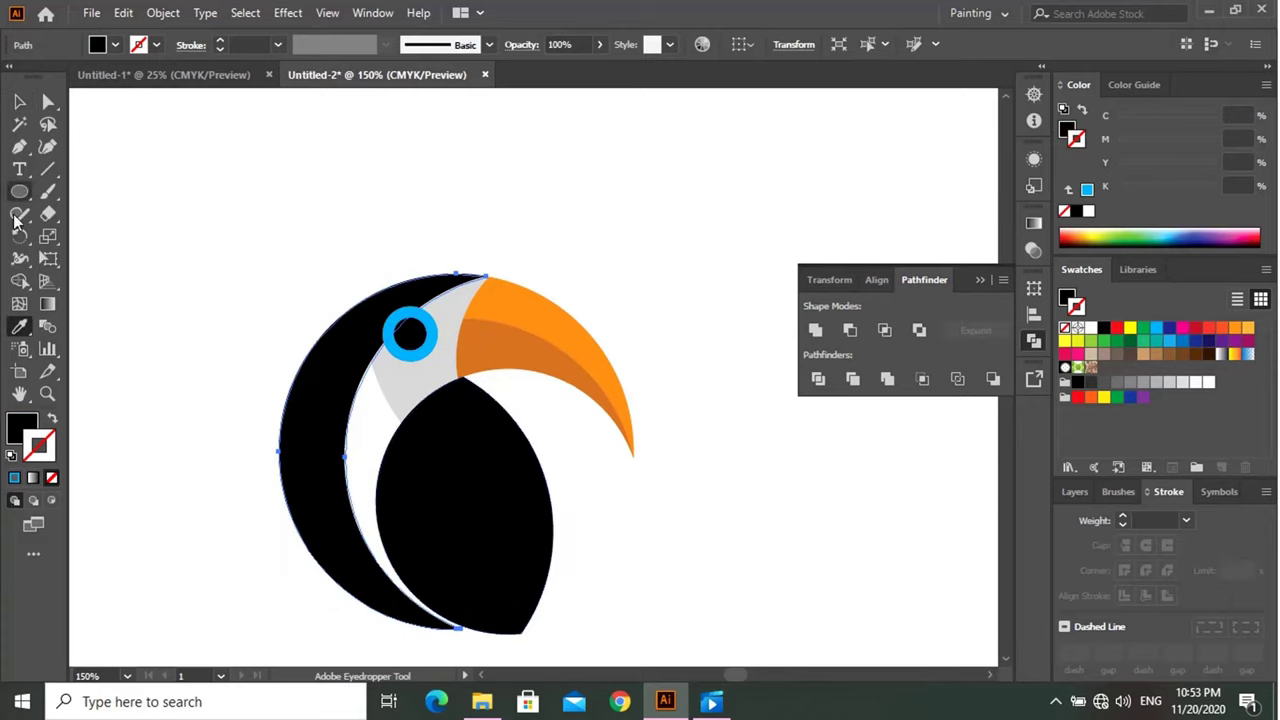
left_click(19, 101)
left_click(294, 191)
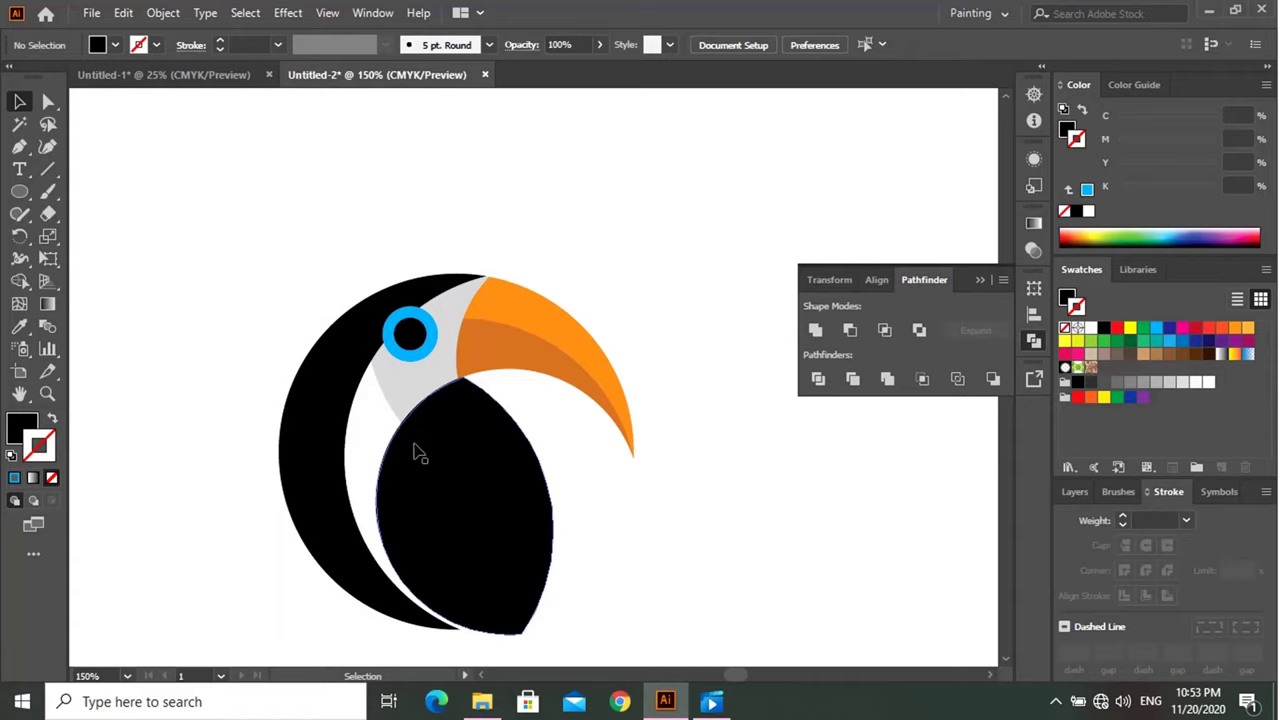
mouse_move(409, 478)
left_mouse_down()
mouse_move(427, 419)
mouse_move(455, 404)
left_mouse_up()
left_click(962, 286)
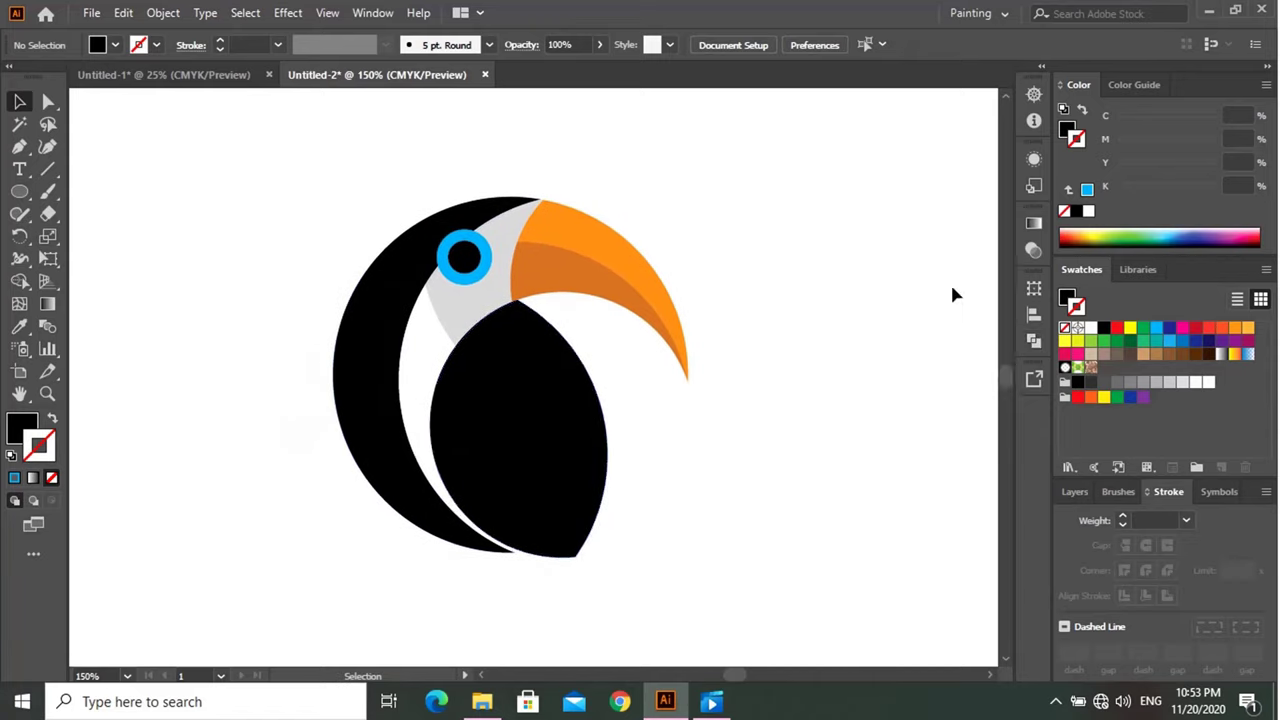
left_click_drag(530, 450, 546, 431)
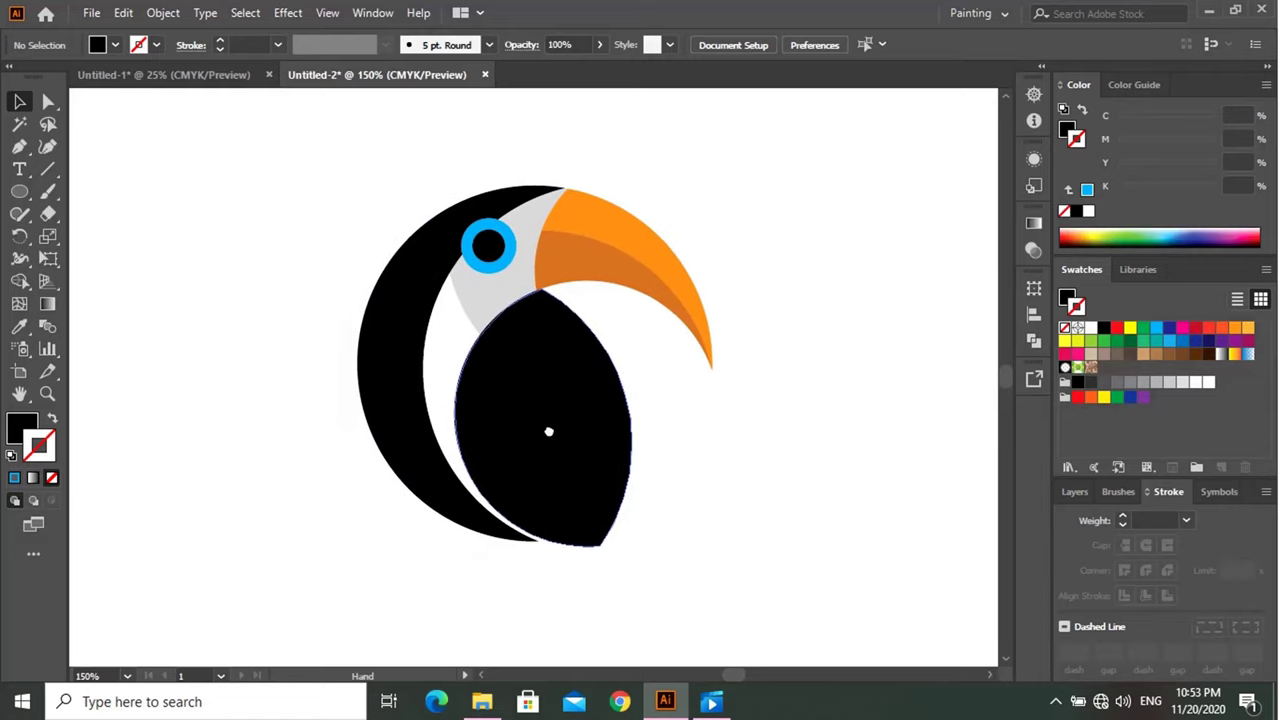
Add the text 'Toucan' below the bird and move it left under the bird.
left_click(19, 169)
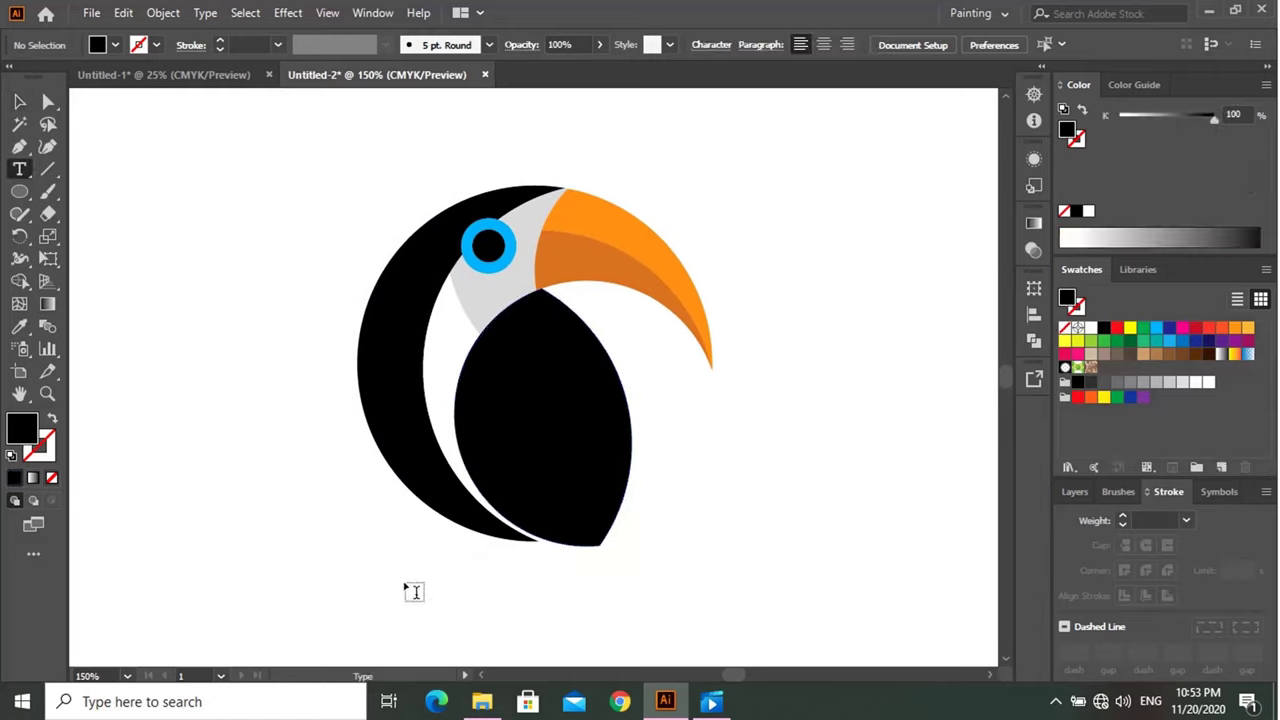
left_click(408, 590)
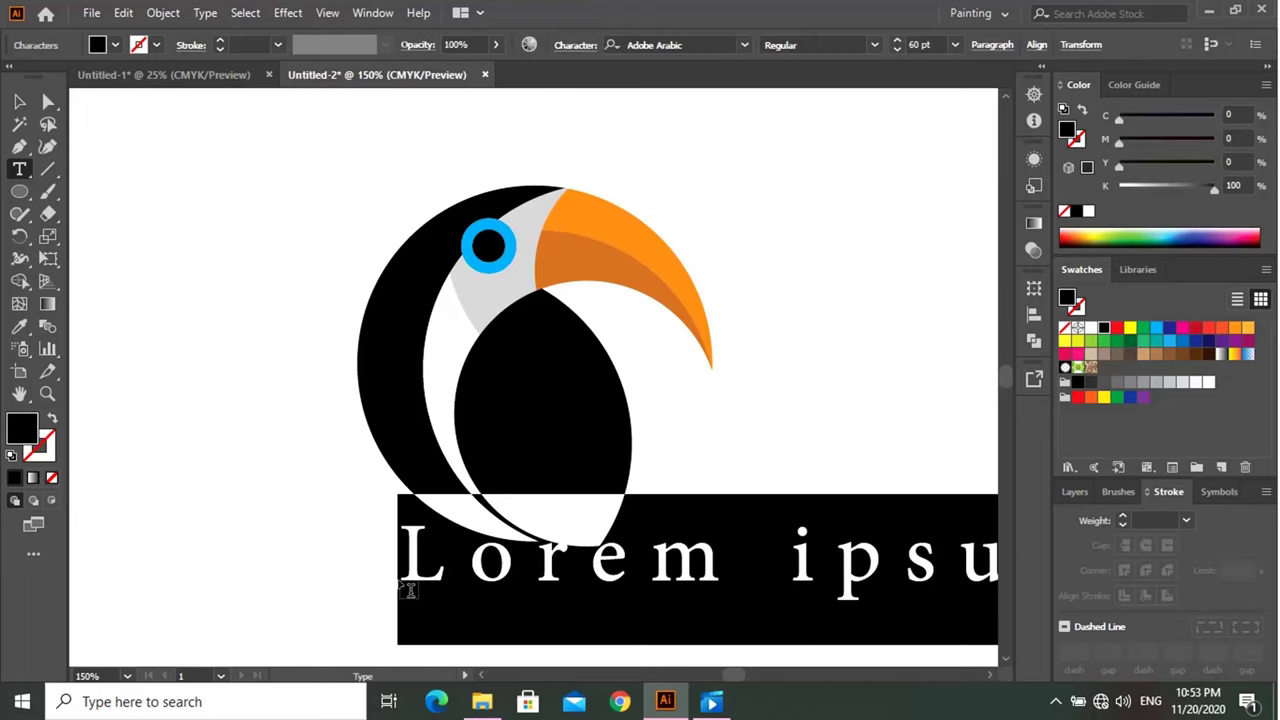
type("T")
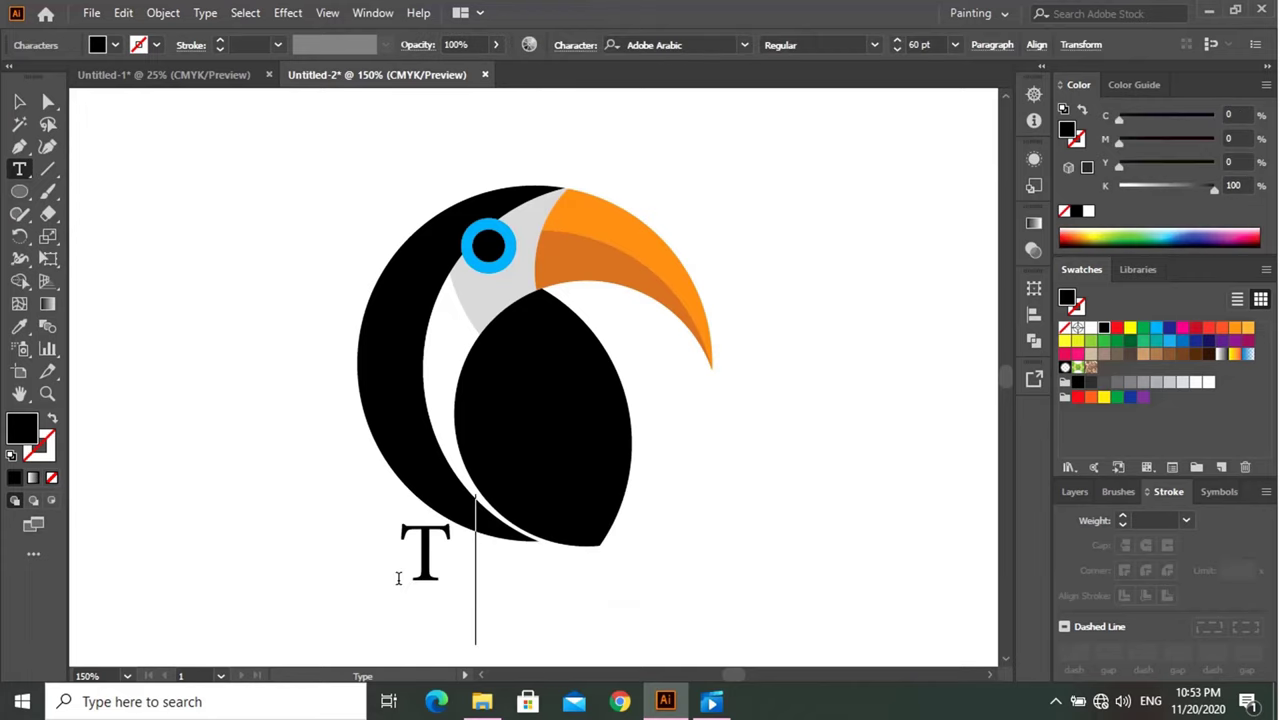
type("ou")
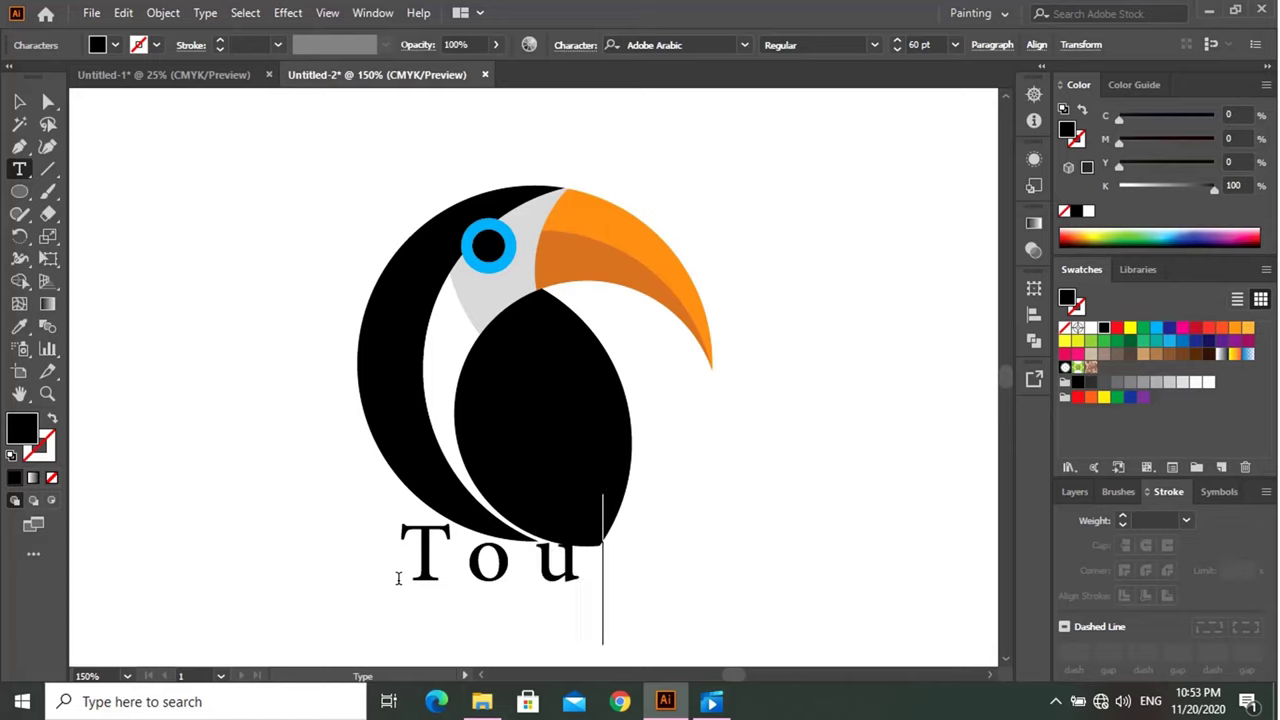
type("can")
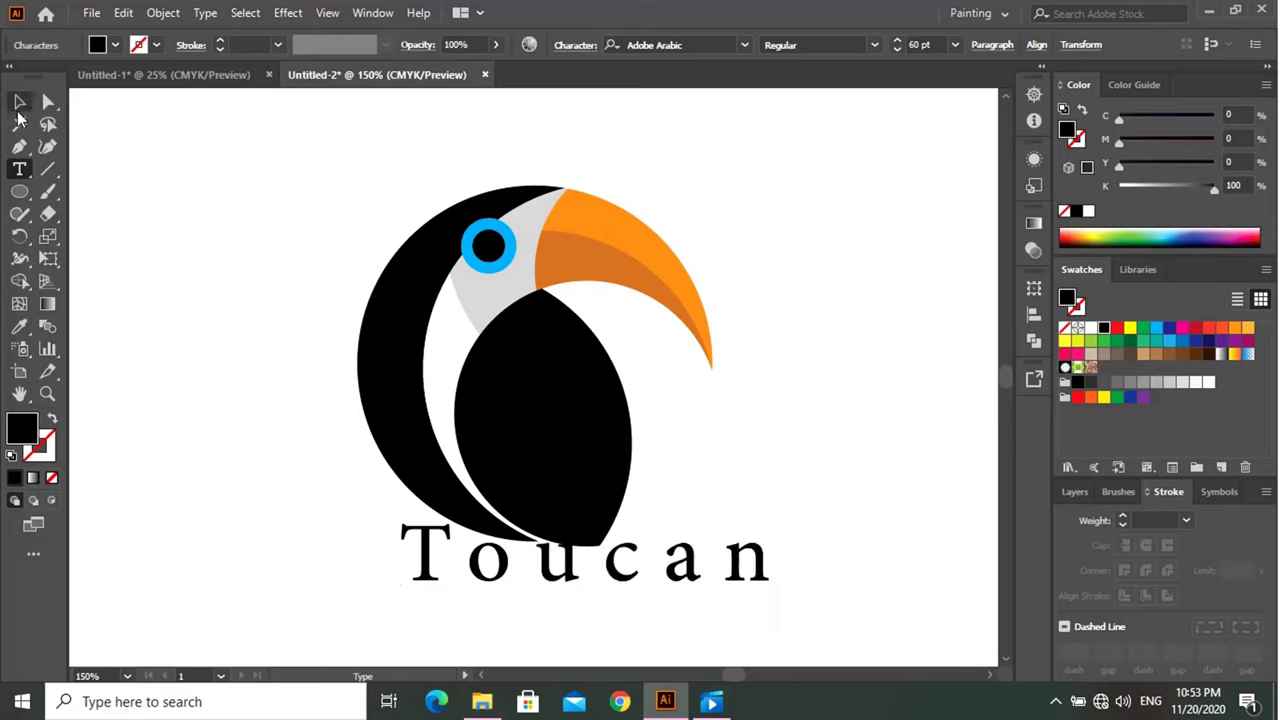
left_click(18, 104)
left_click(543, 588)
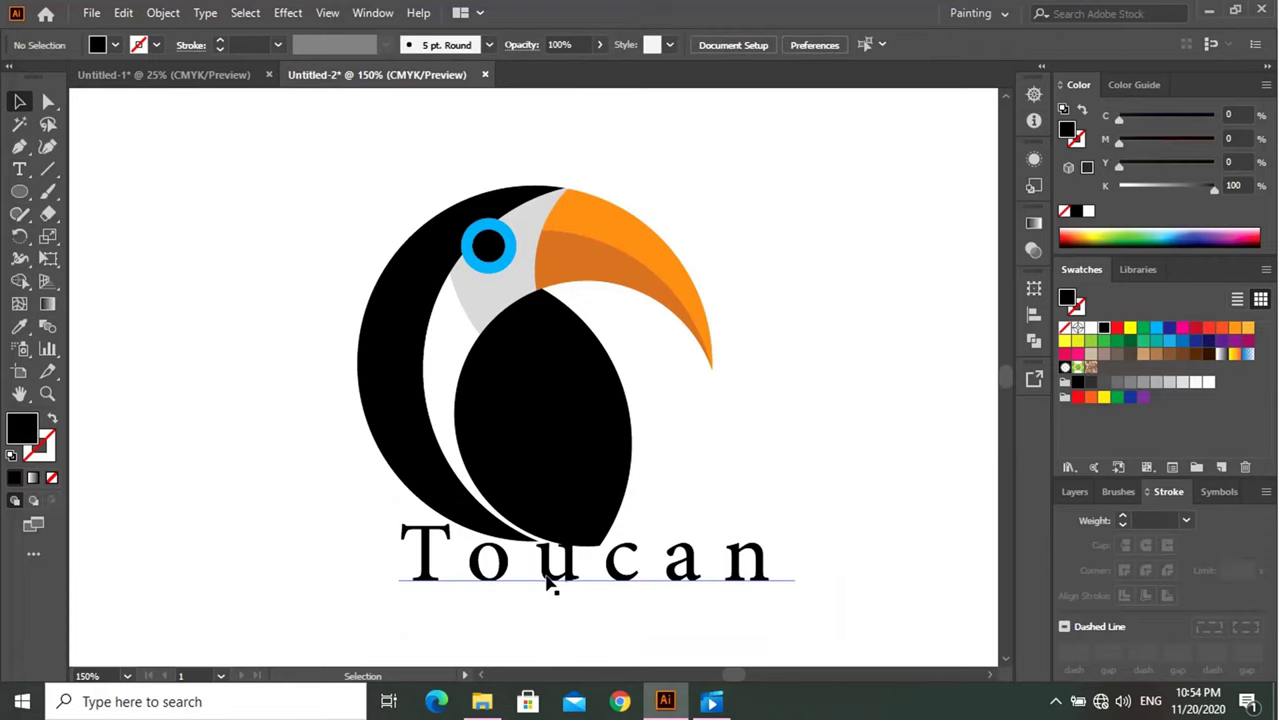
left_click_drag(545, 588, 480, 597)
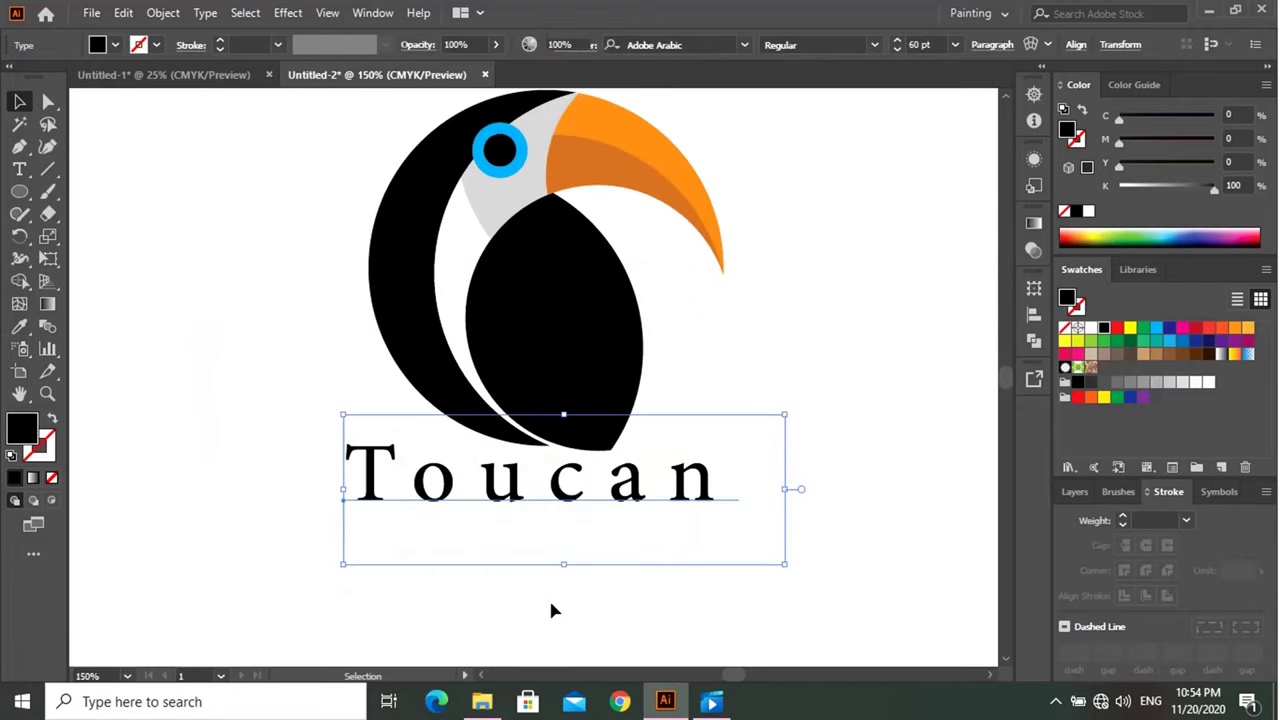
left_click(548, 600)
Add a second line 'Bird' and align it centred beneath 'Toucan'.
left_click(20, 168)
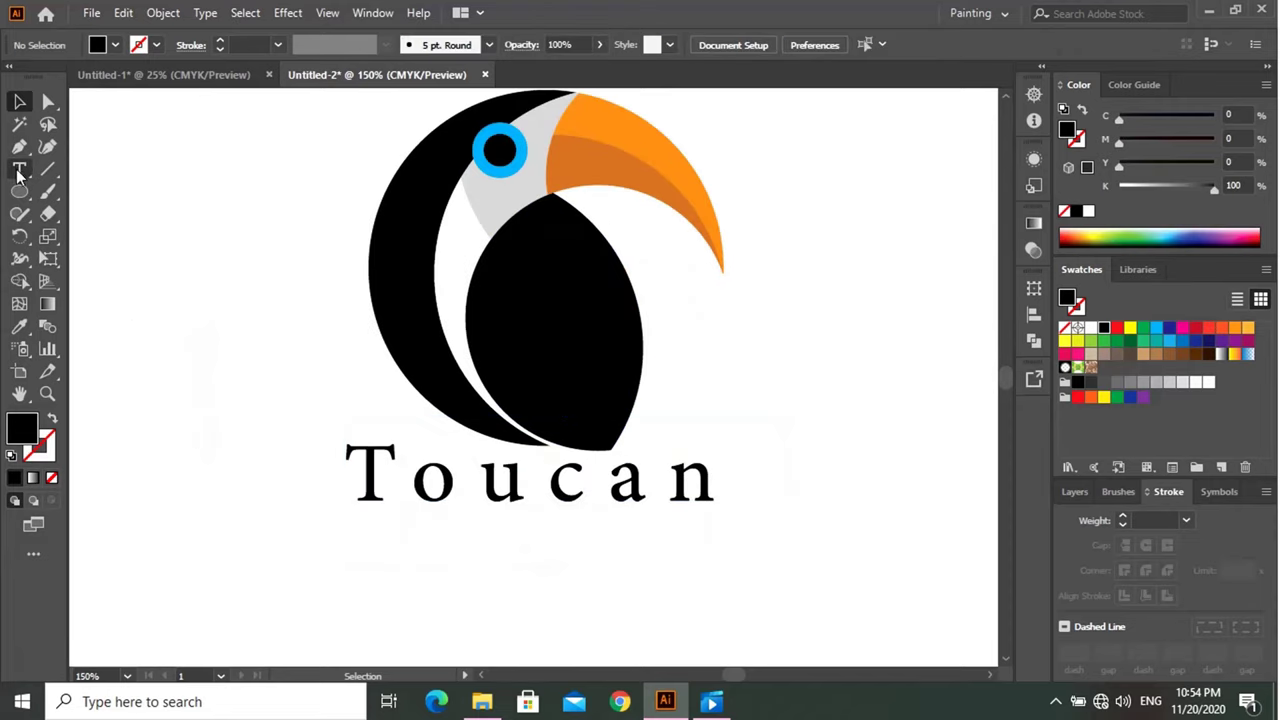
left_click(481, 566)
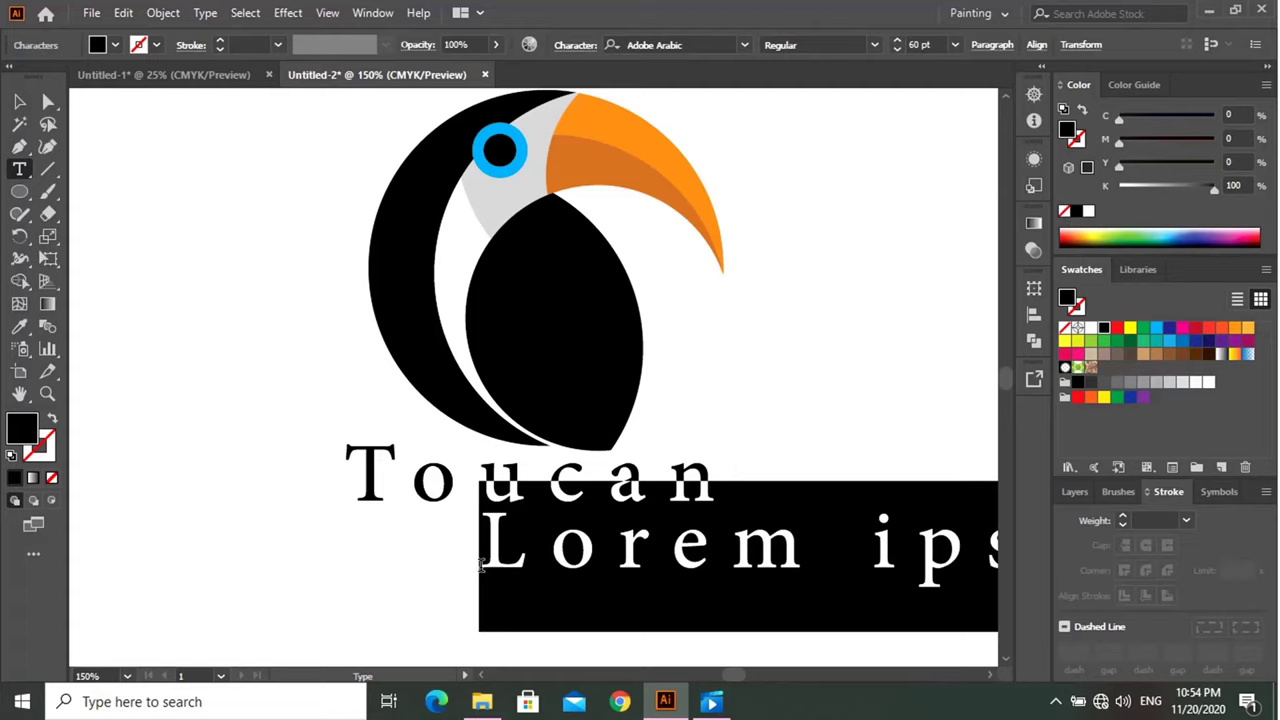
type("Bird")
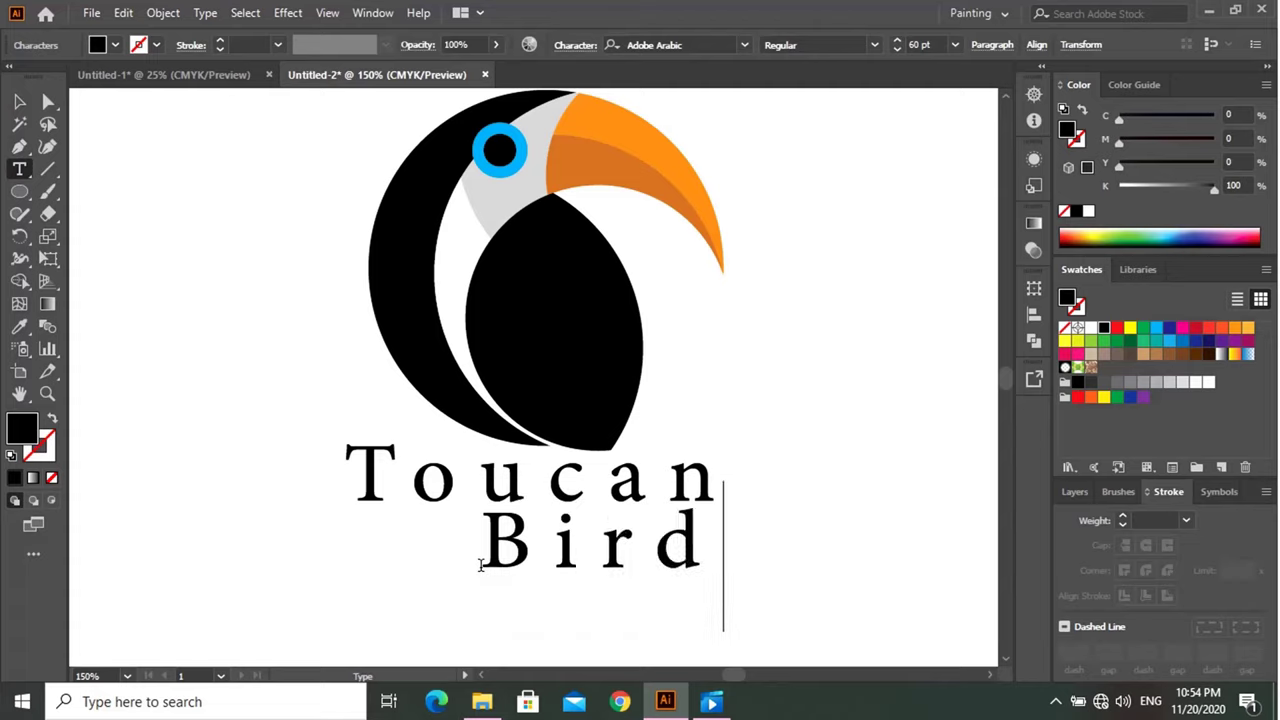
left_click(19, 101)
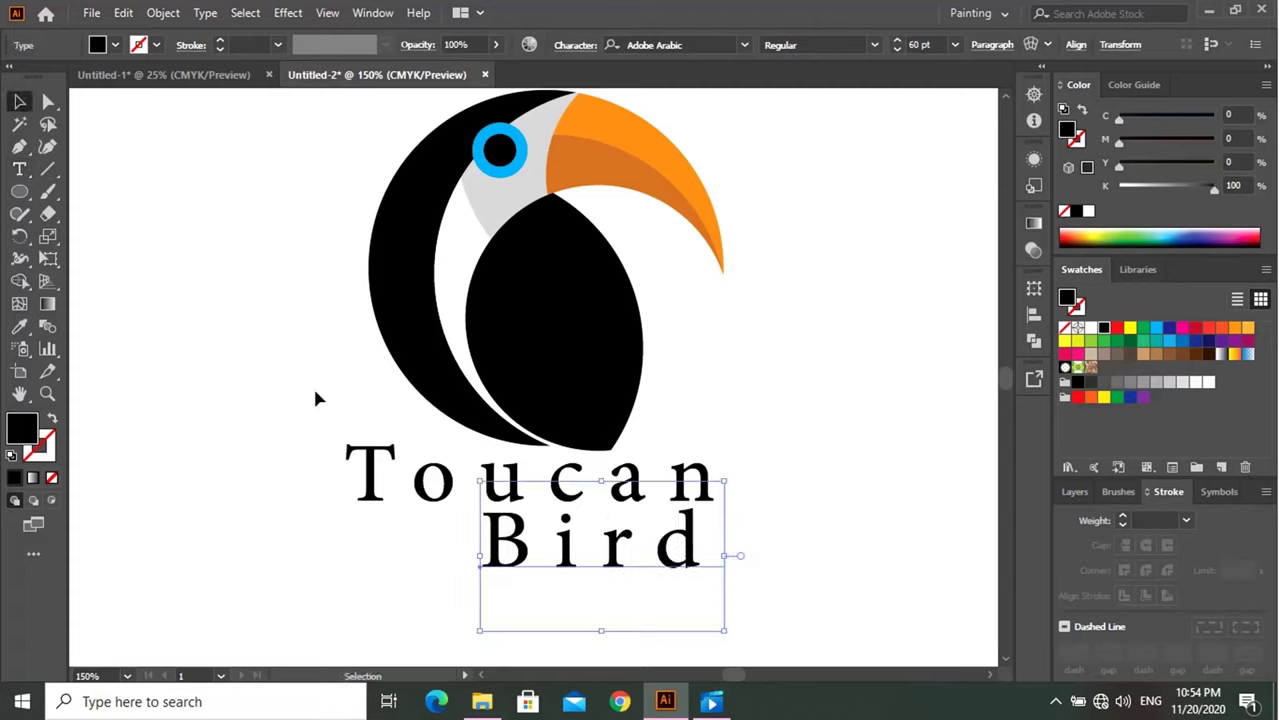
left_click_drag(531, 556, 469, 560)
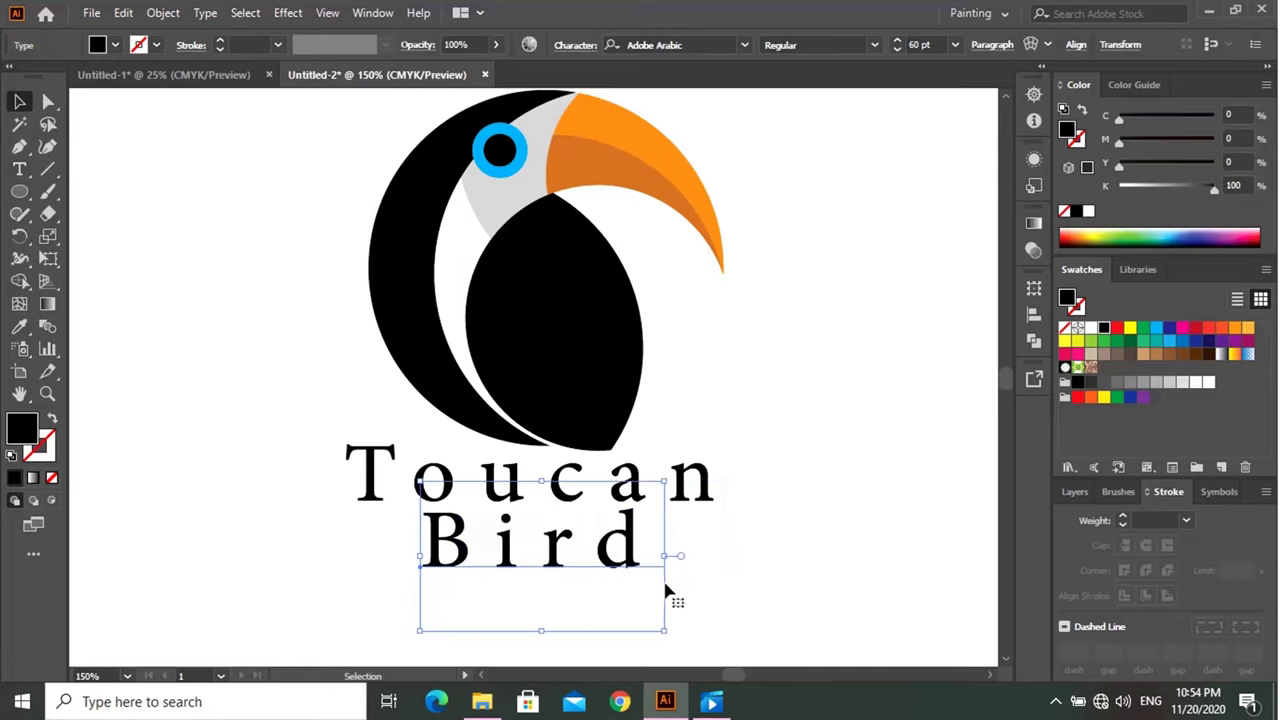
left_click(803, 583)
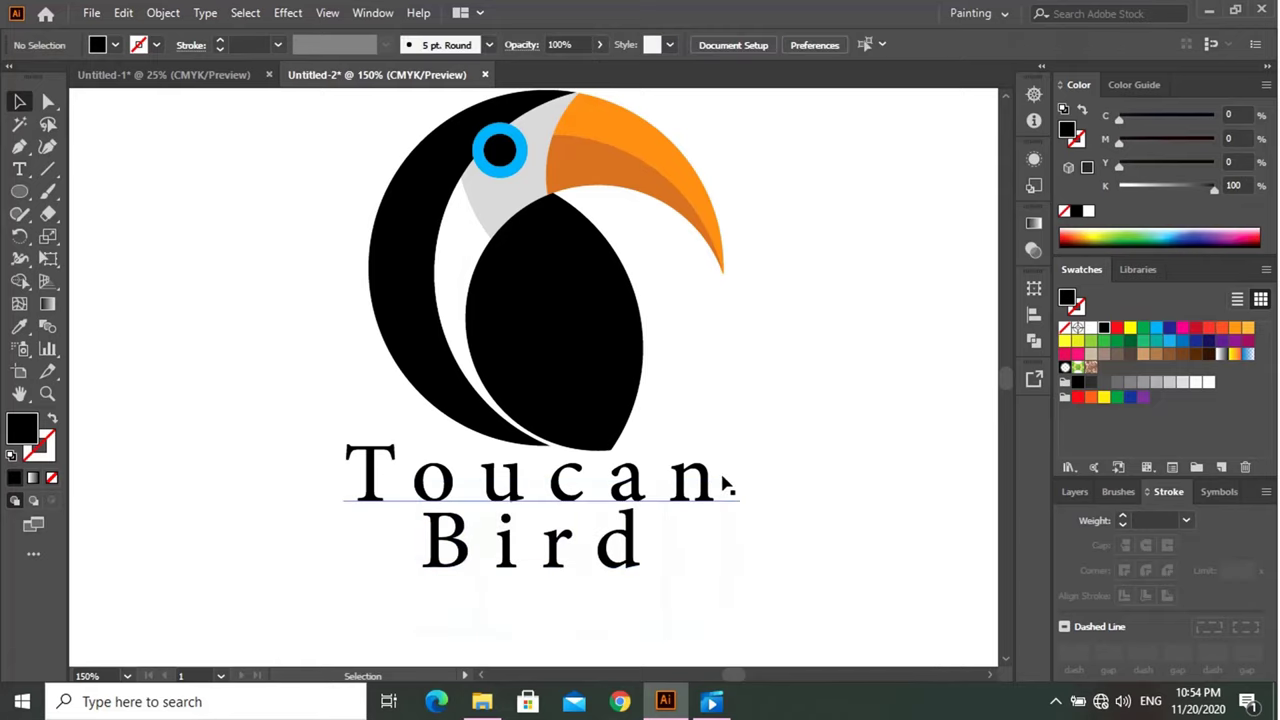
mouse_move(721, 486)
left_mouse_down()
mouse_move(643, 543)
mouse_move(745, 505)
left_mouse_up()
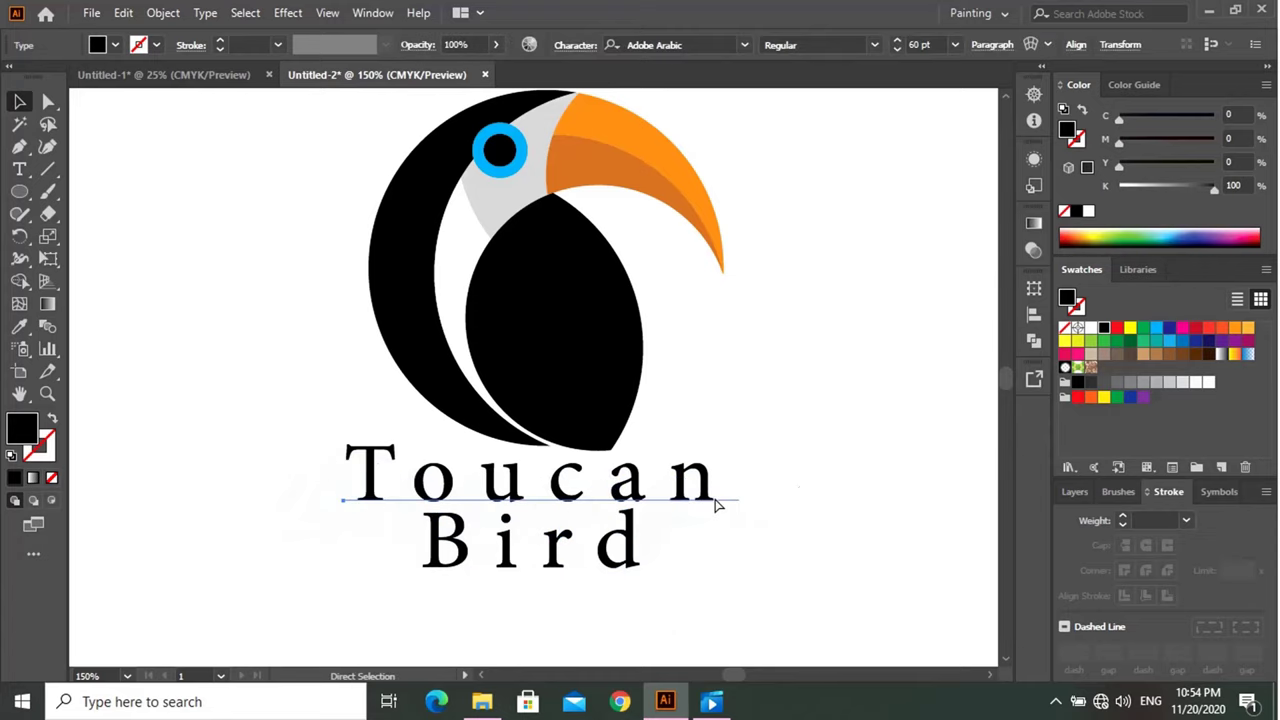
left_click(707, 626)
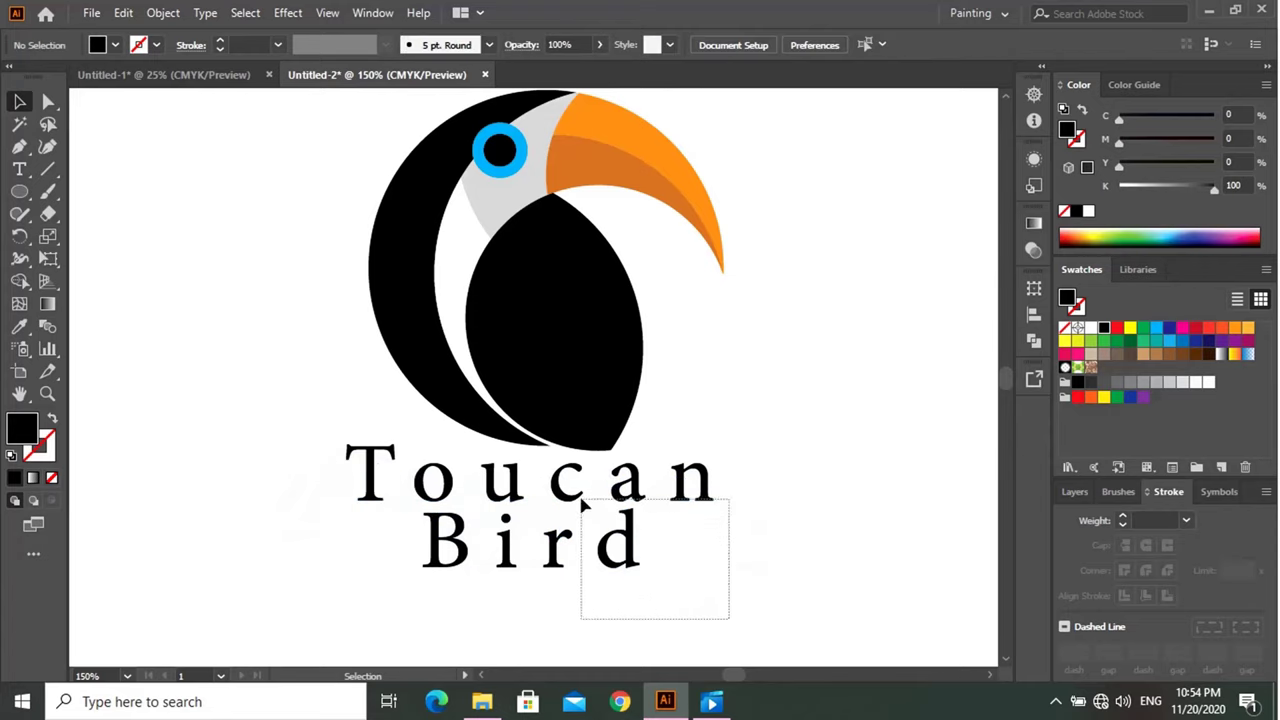
left_click_drag(675, 590, 581, 498)
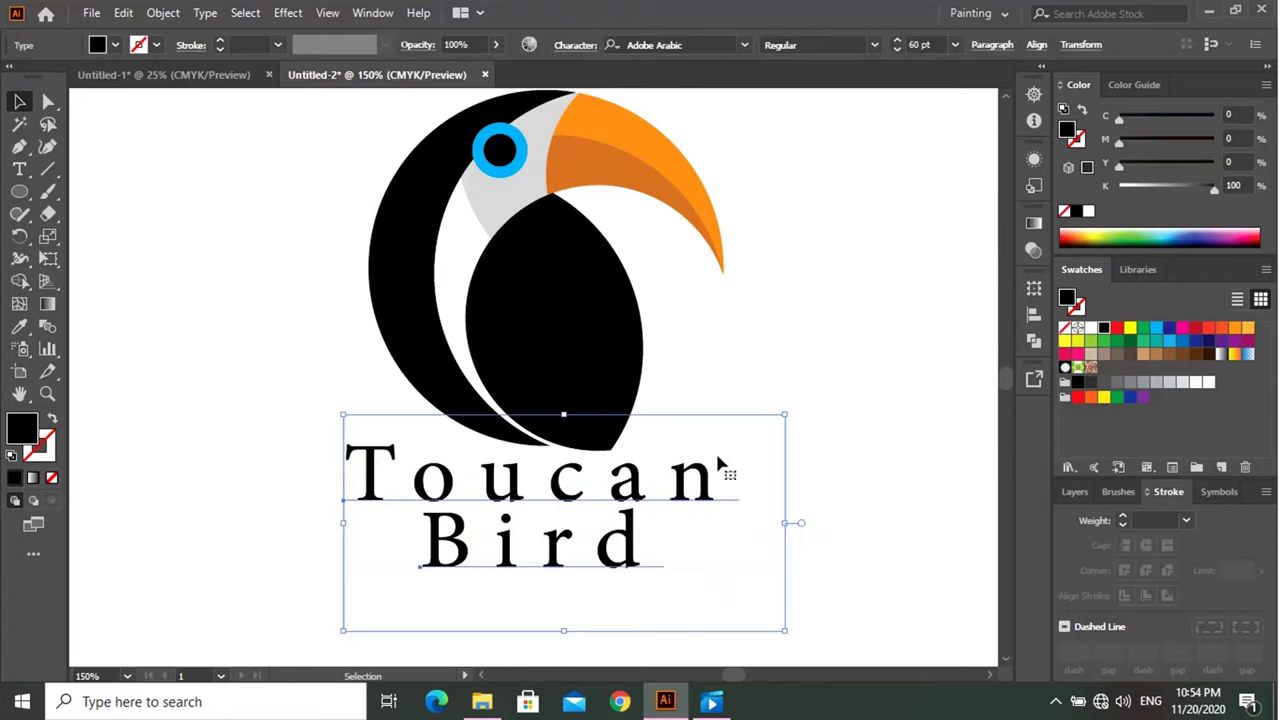
Fill the 'Toucan Bird' lettering with the 70% grey swatch, then reselect it to verify the colour.
left_click(1117, 381)
left_click(855, 492)
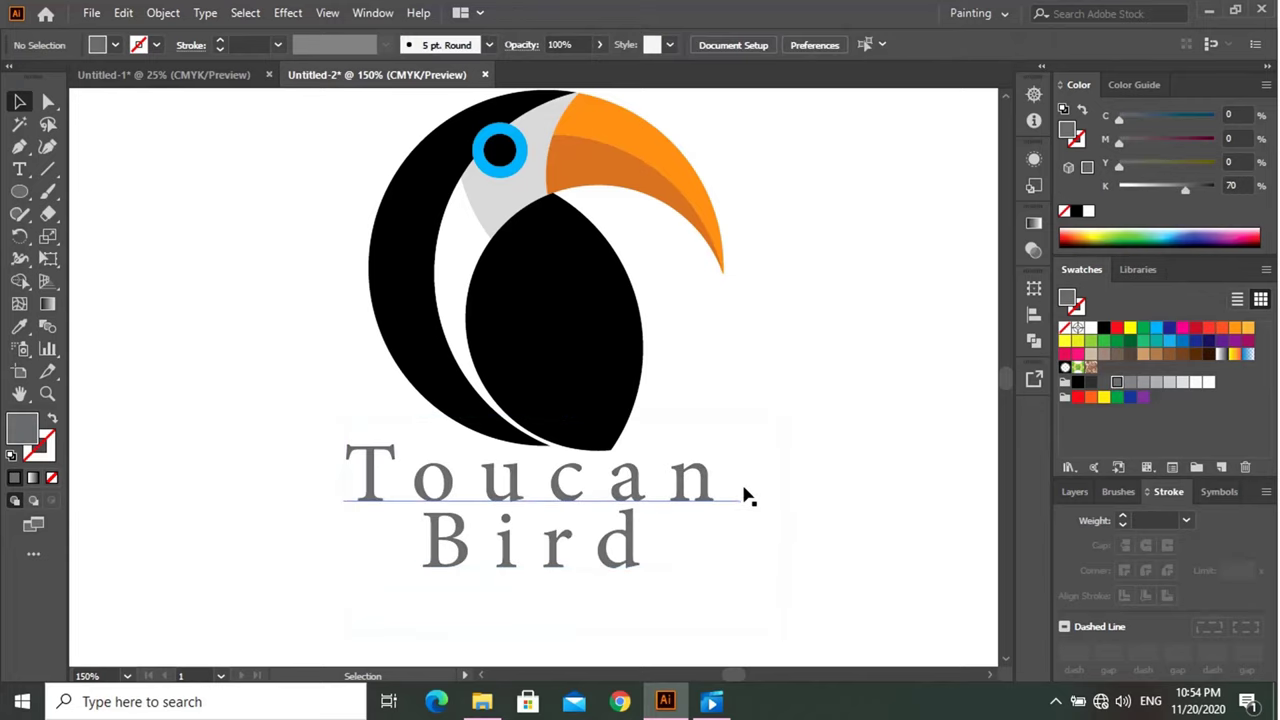
key("space")
left_click_drag(645, 459, 638, 500)
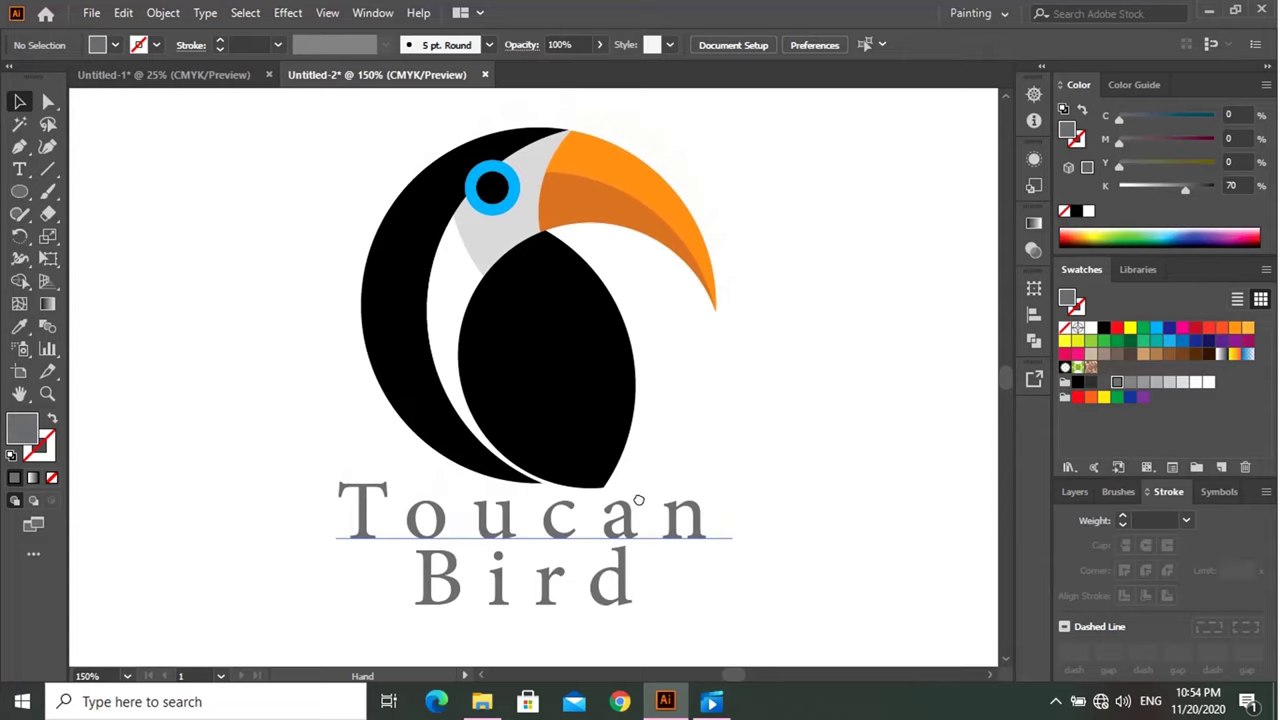
left_click(772, 506)
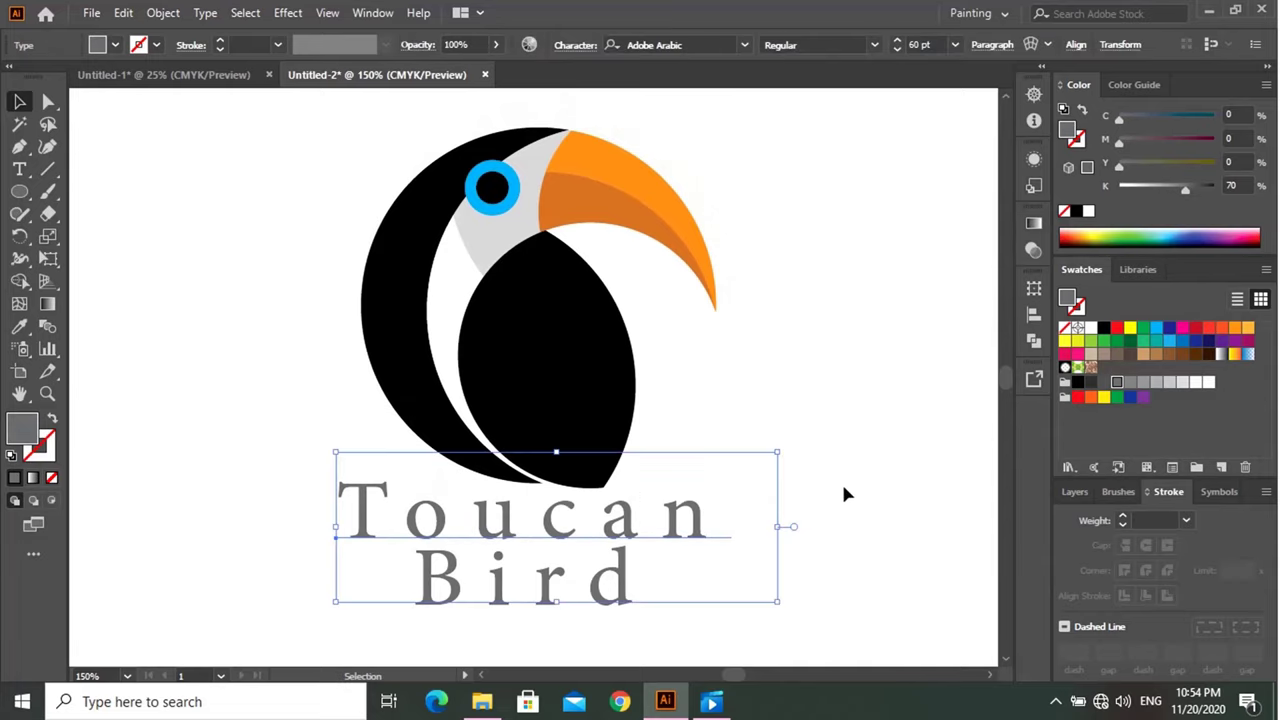
left_click(905, 468)
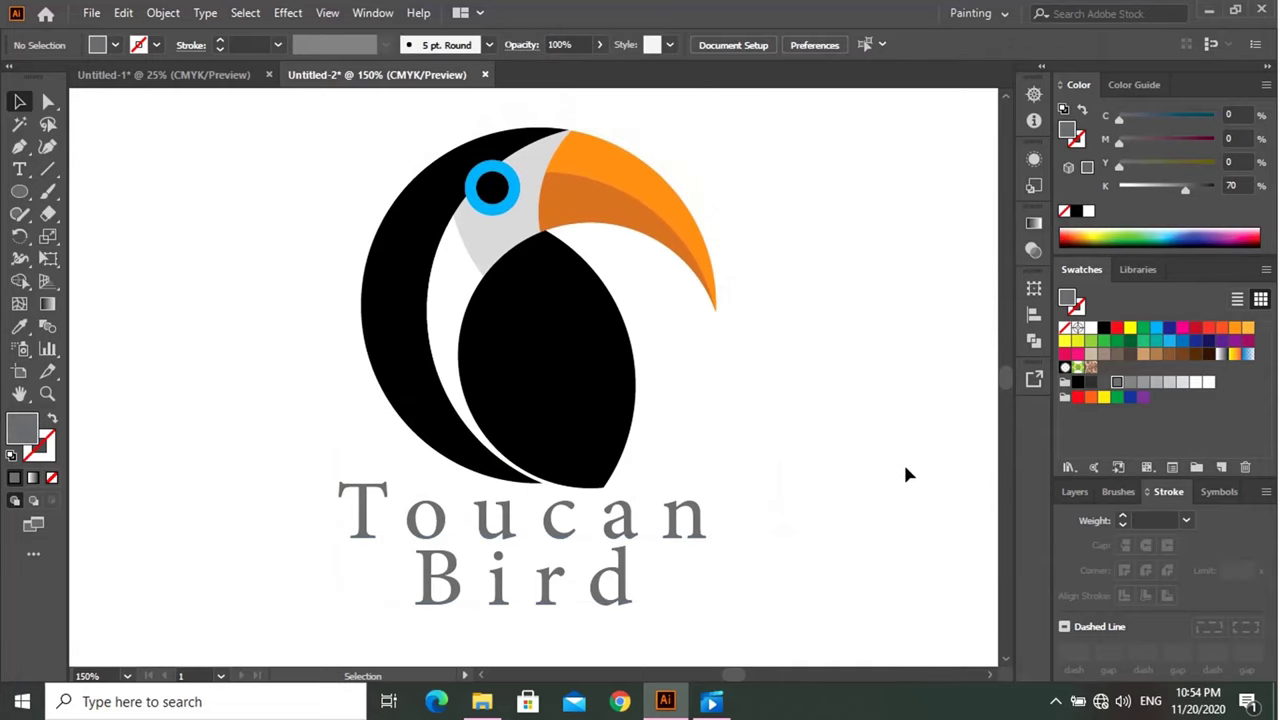